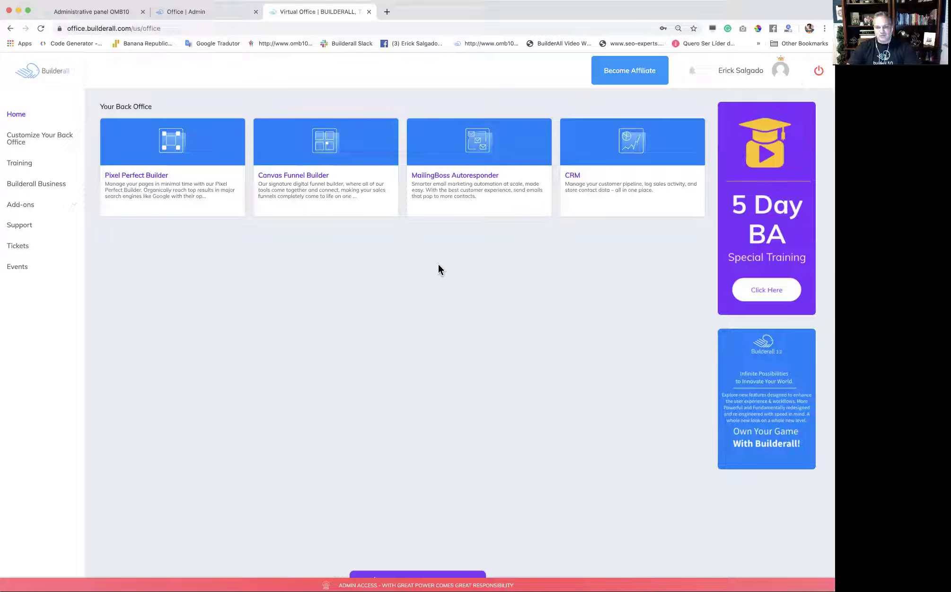
Launch MailingBoss and start a new list from the Lists overview.
{"action": "left_click", "coordinate": [506, 196]}
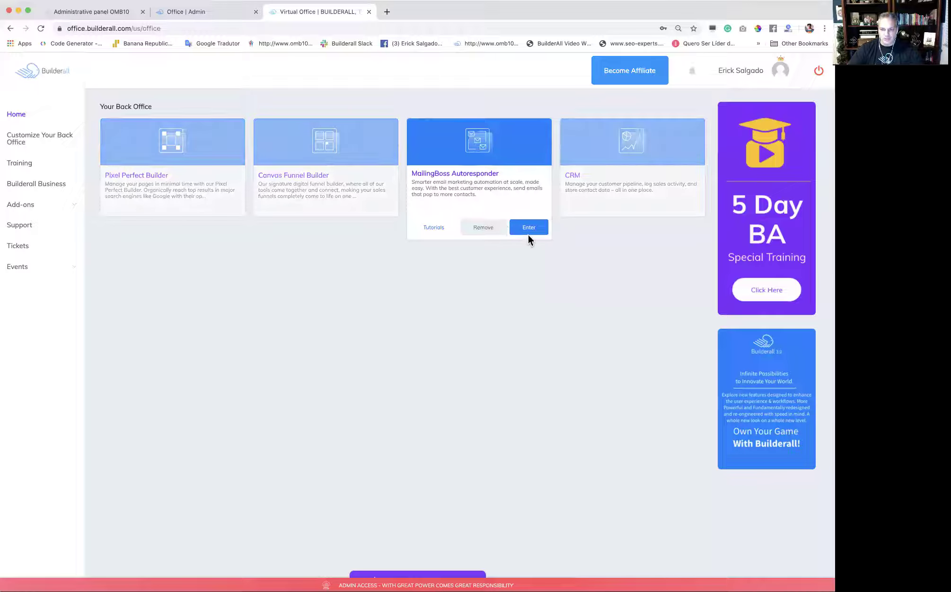
{"action": "left_click", "coordinate": [528, 228]}
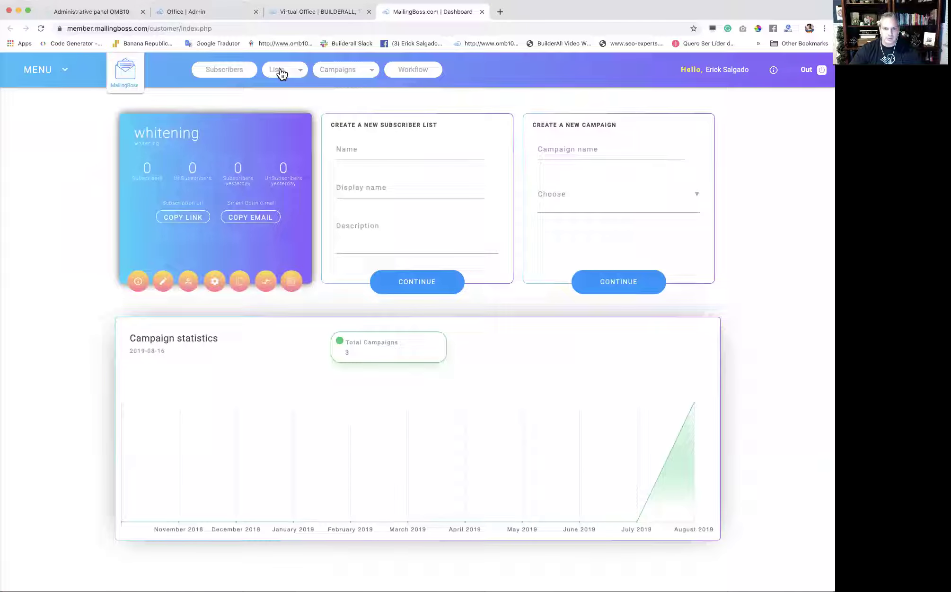
{"action": "left_click", "coordinate": [278, 70]}
{"action": "left_click", "coordinate": [281, 78]}
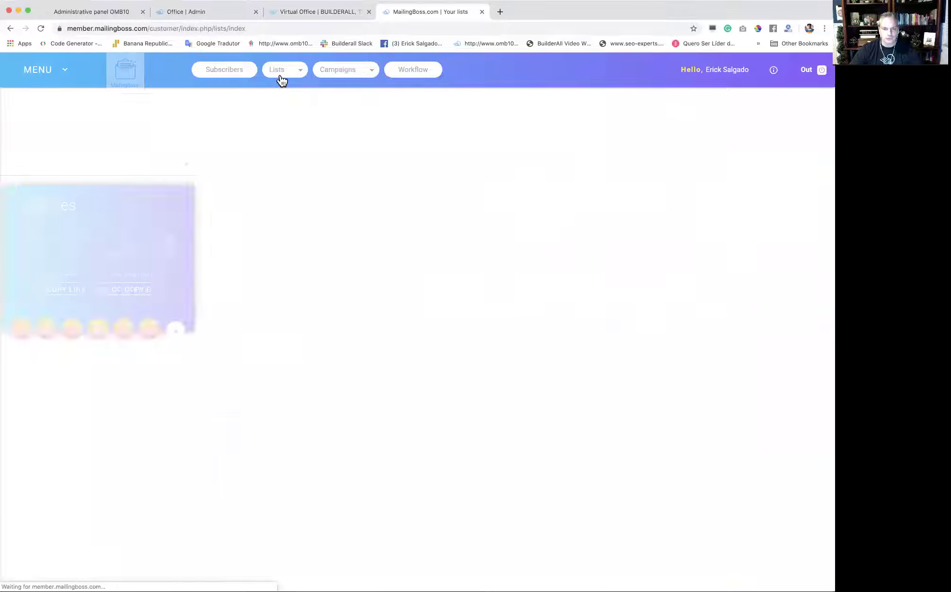
{"action": "left_click", "coordinate": [134, 119]}
Name the new list Leadmagnetfunnel.
{"action": "left_click", "coordinate": [236, 202]}
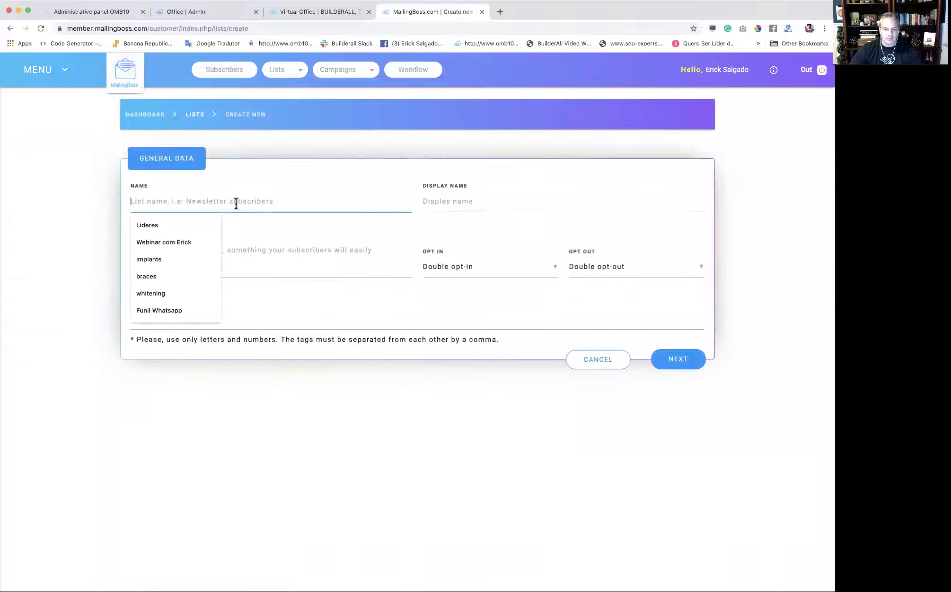
{"action": "type", "text": "Leadmafnet"}
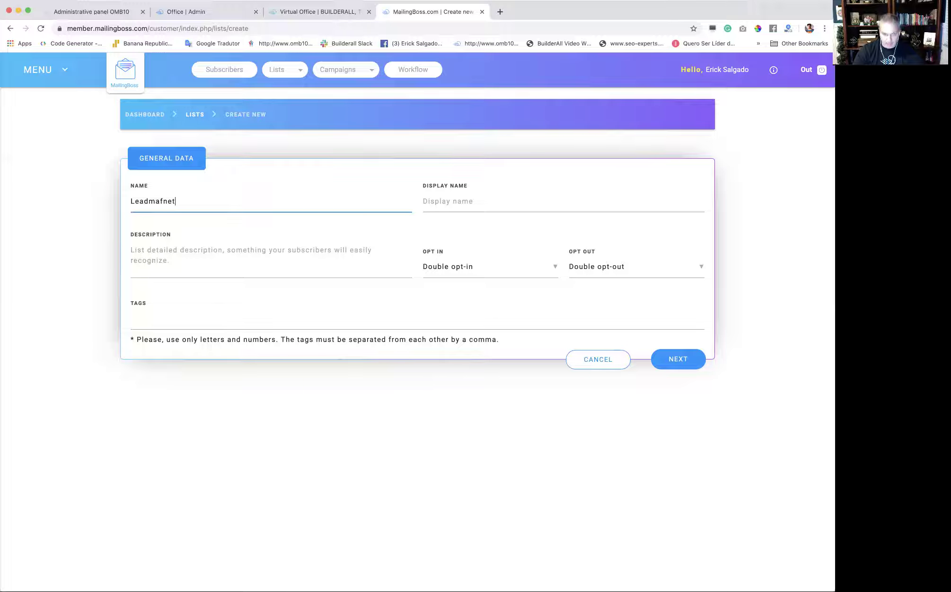
{"action": "key", "text": "BackSpace"}
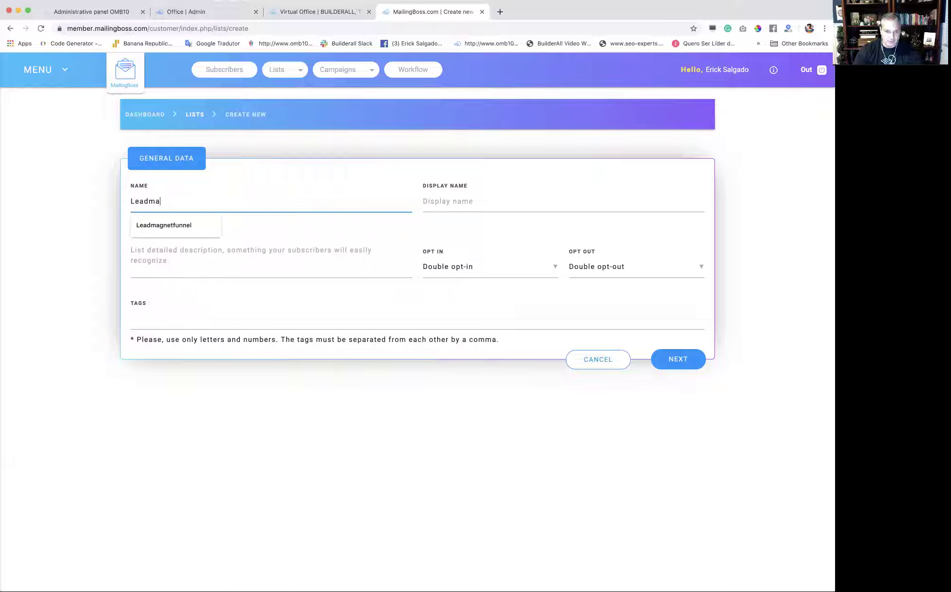
{"action": "left_click", "coordinate": [183, 228]}
Use Leadmagnetfunnel as display name and description, then save the list.
{"action": "left_click", "coordinate": [425, 205]}
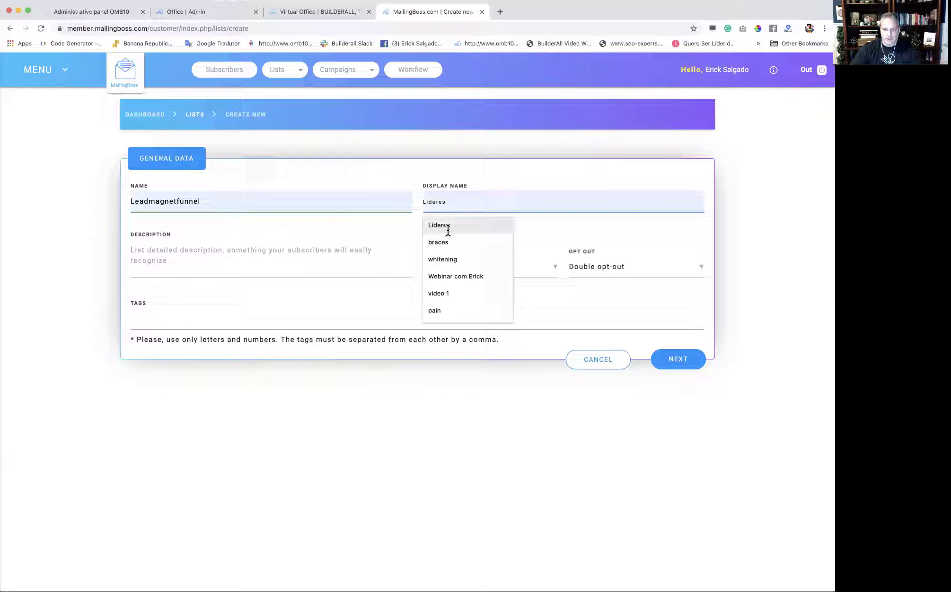
{"action": "type", "text": "L"}
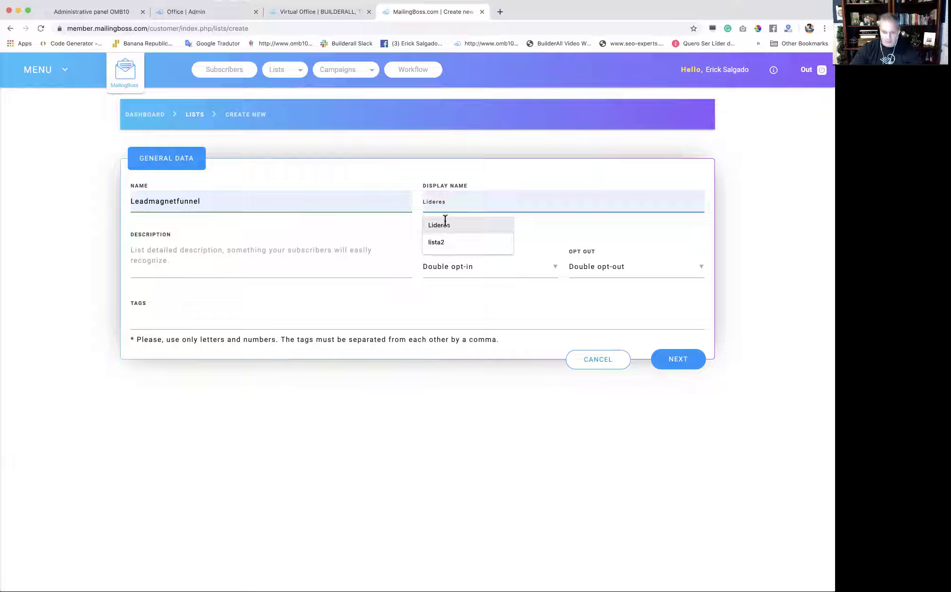
{"action": "left_click_drag", "start_coordinate": [223, 196], "coordinate": [100, 204]}
{"action": "key", "text": "ctrl+c"}
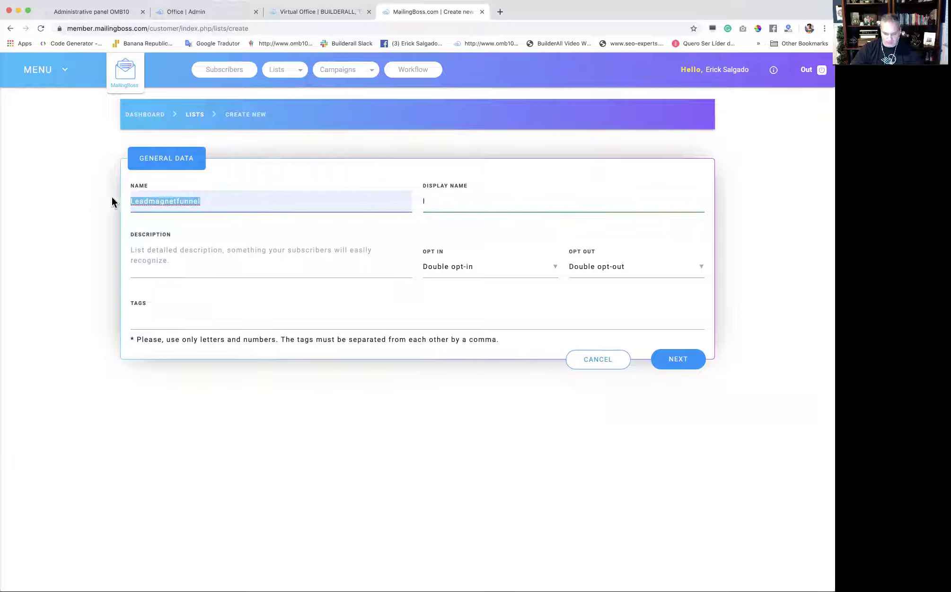
{"action": "left_click", "coordinate": [427, 204]}
{"action": "key", "text": "ctrl+v"}
{"action": "left_click", "coordinate": [258, 268]}
{"action": "key", "text": "ctrl+v"}
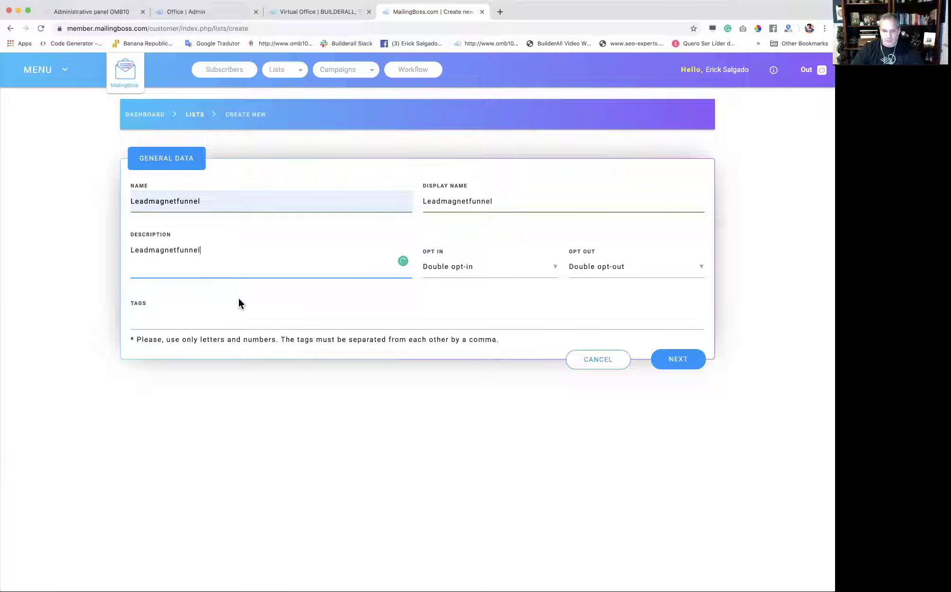
{"action": "left_click", "coordinate": [667, 364]}
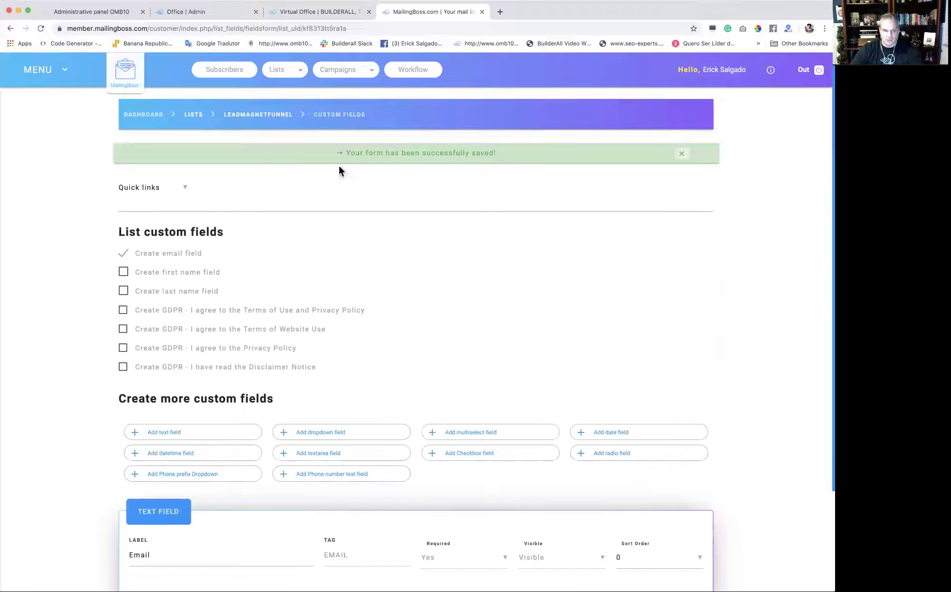
{"action": "scroll", "coordinate": [423, 376], "scroll_direction": "down", "scroll_amount": 3}
{"action": "scroll", "coordinate": [423, 376], "scroll_direction": "up", "scroll_amount": 3}
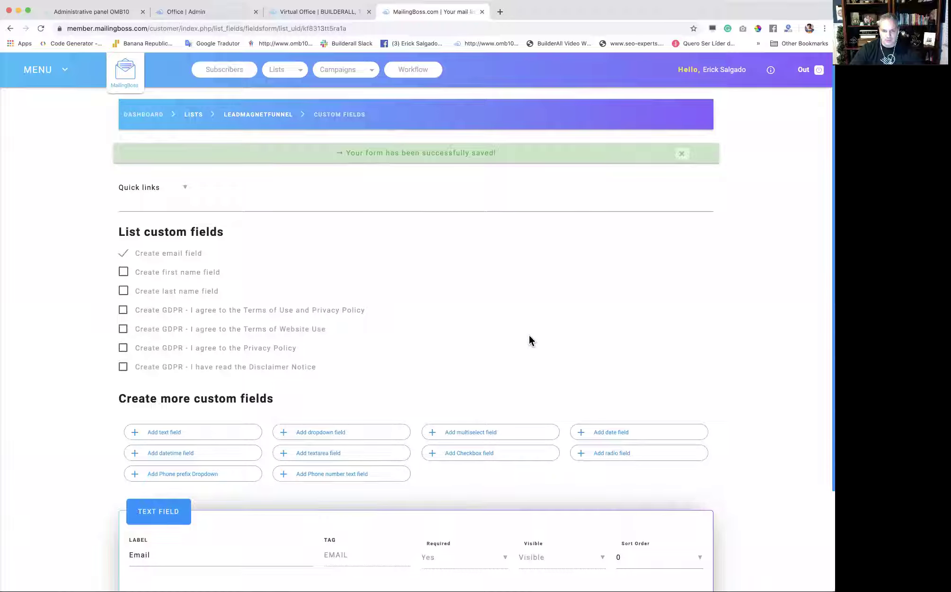
Return to Builderall Office and launch the Canvas Funnel Builder.
{"action": "left_click", "coordinate": [323, 12]}
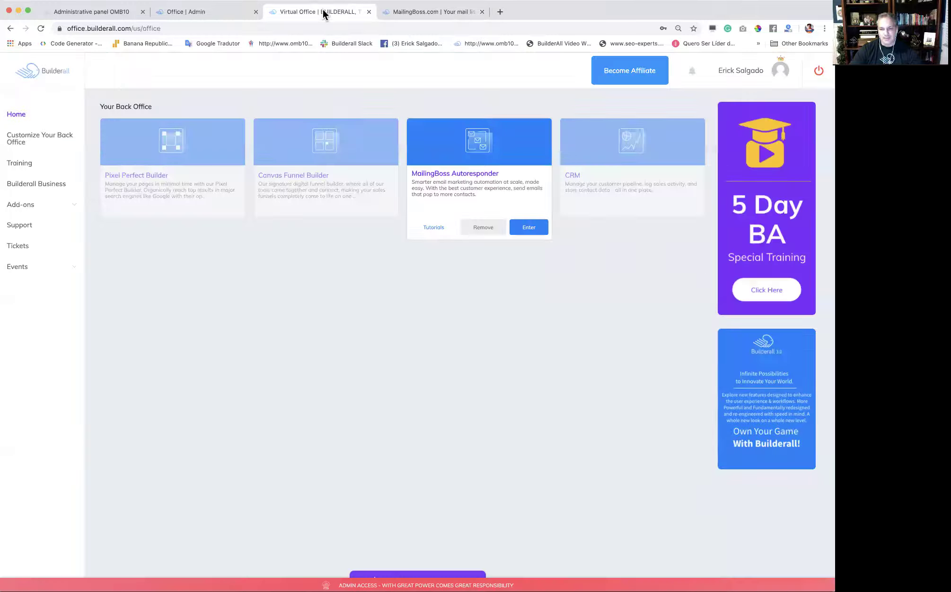
{"action": "left_click", "coordinate": [385, 230]}
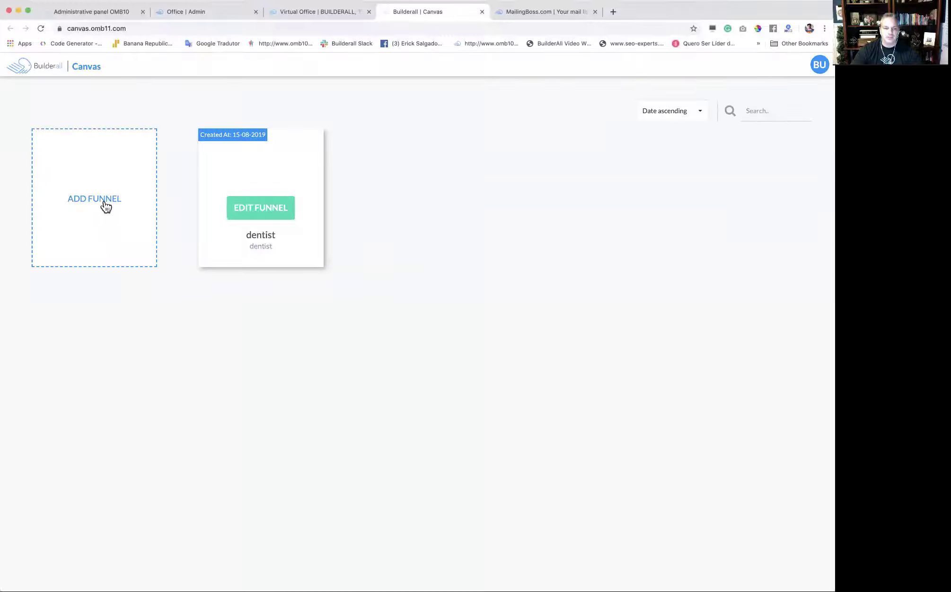
Add a funnel using the client's name as both title and description.
{"action": "left_click", "coordinate": [106, 206]}
{"action": "left_click", "coordinate": [351, 308]}
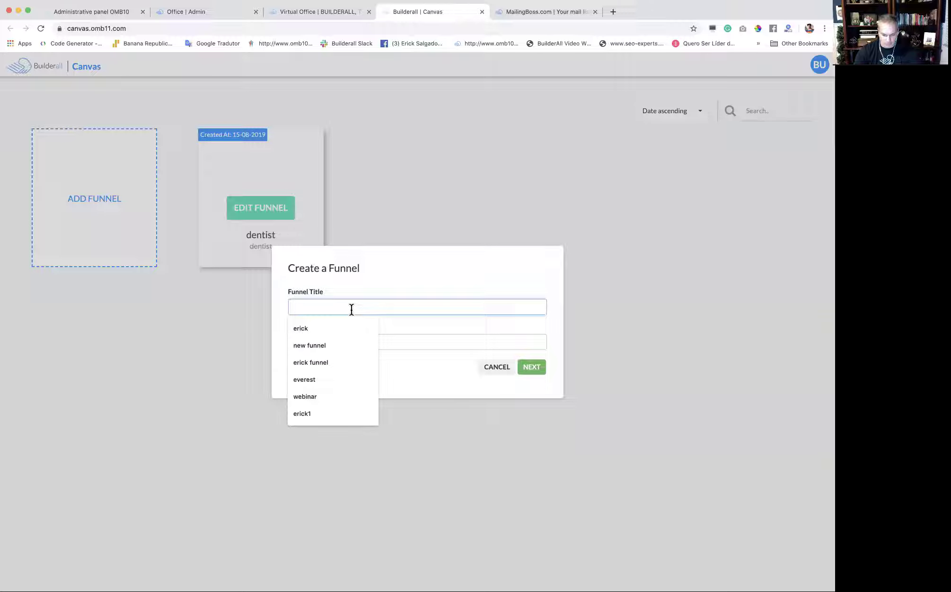
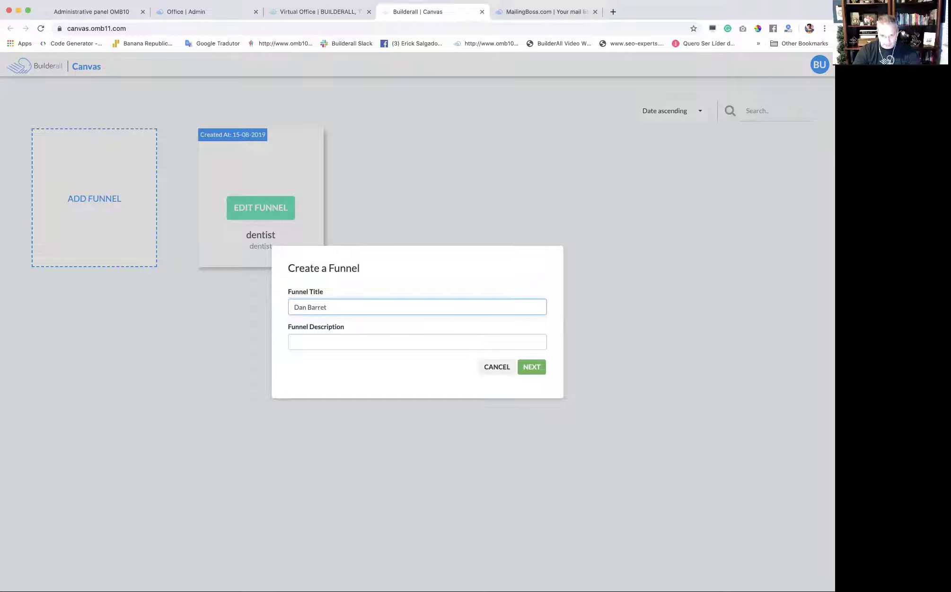
{"action": "left_click_drag", "start_coordinate": [342, 308], "coordinate": [298, 303]}
{"action": "key", "text": "cmd+c"}
{"action": "left_click", "coordinate": [350, 342]}
{"action": "key", "text": "cmd+v"}
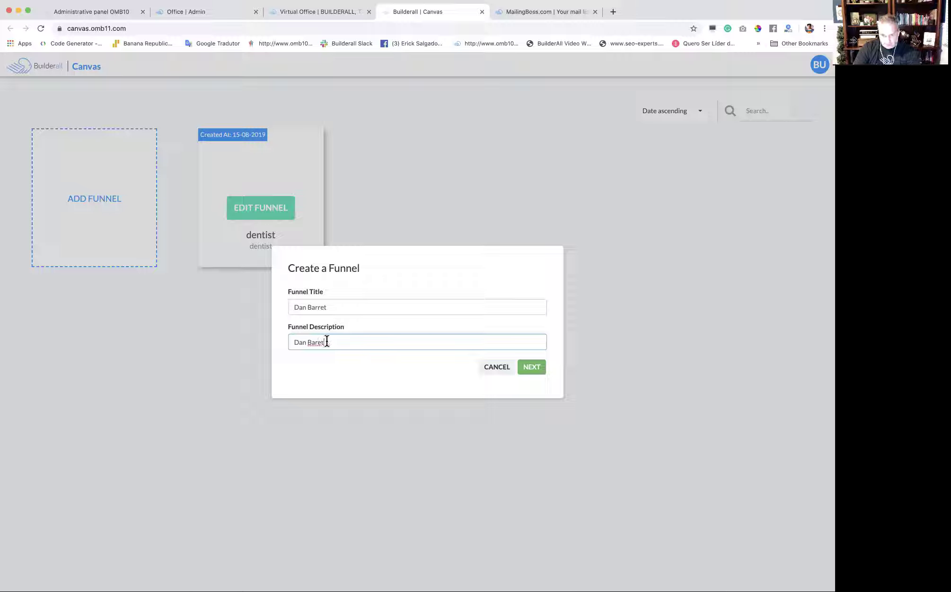
{"action": "left_click", "coordinate": [317, 307]}
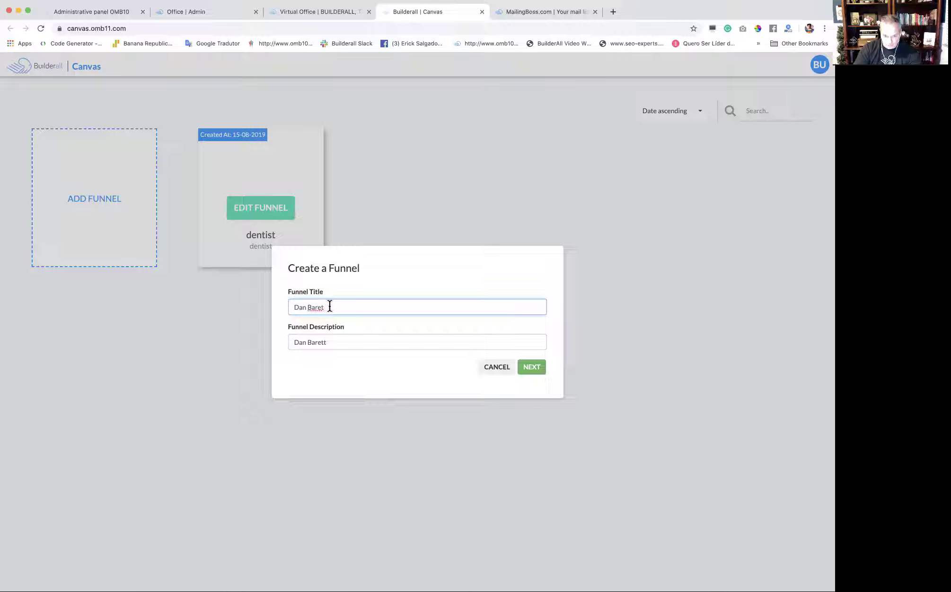
Choose Generate Leads with the Lead Magnet Funnel template and preview the Agency Theme.
{"action": "left_click", "coordinate": [532, 367]}
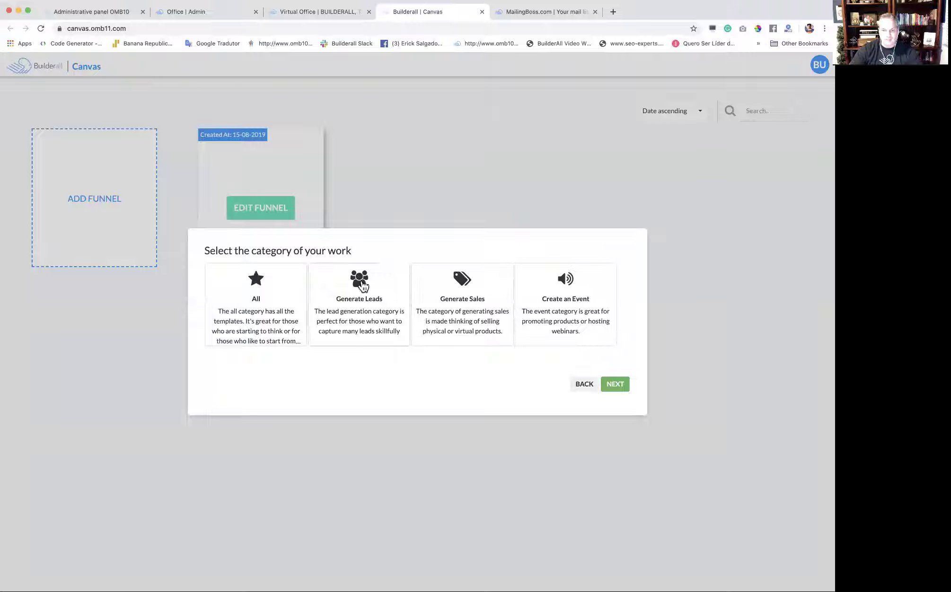
{"action": "left_click", "coordinate": [360, 302]}
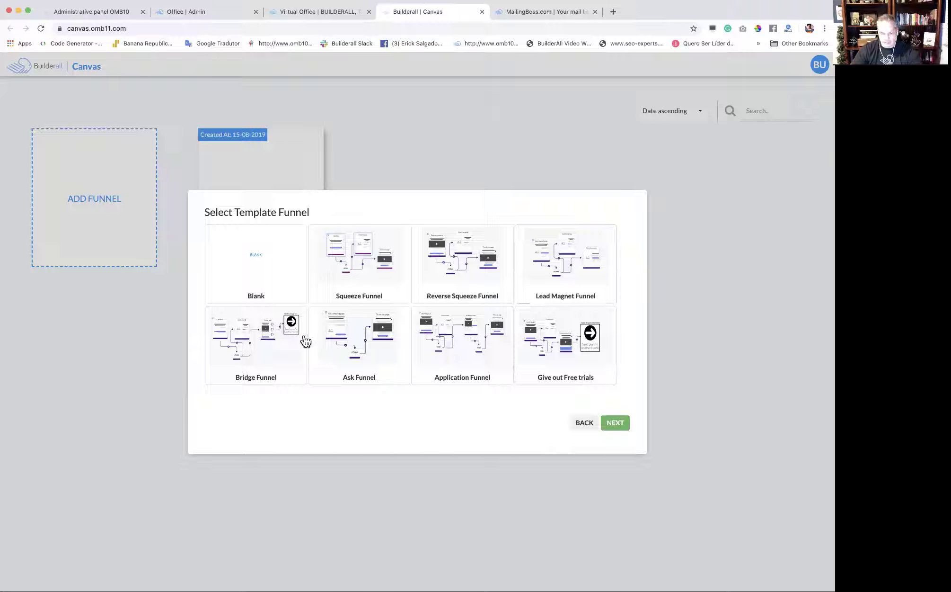
{"action": "left_click", "coordinate": [574, 281]}
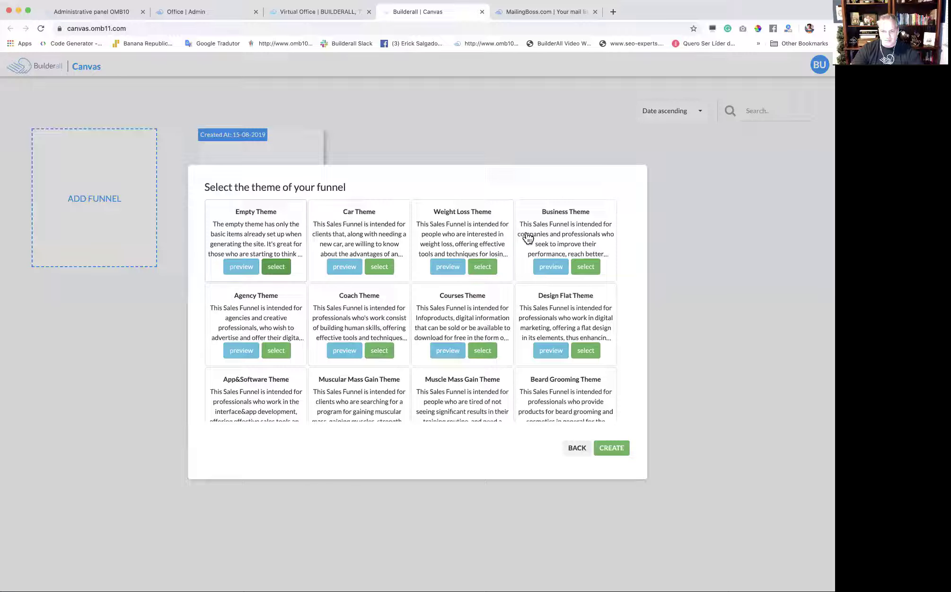
{"action": "scroll", "coordinate": [529, 256], "scroll_direction": "down", "scroll_amount": 3}
{"action": "scroll", "coordinate": [531, 267], "scroll_direction": "up", "scroll_amount": 3}
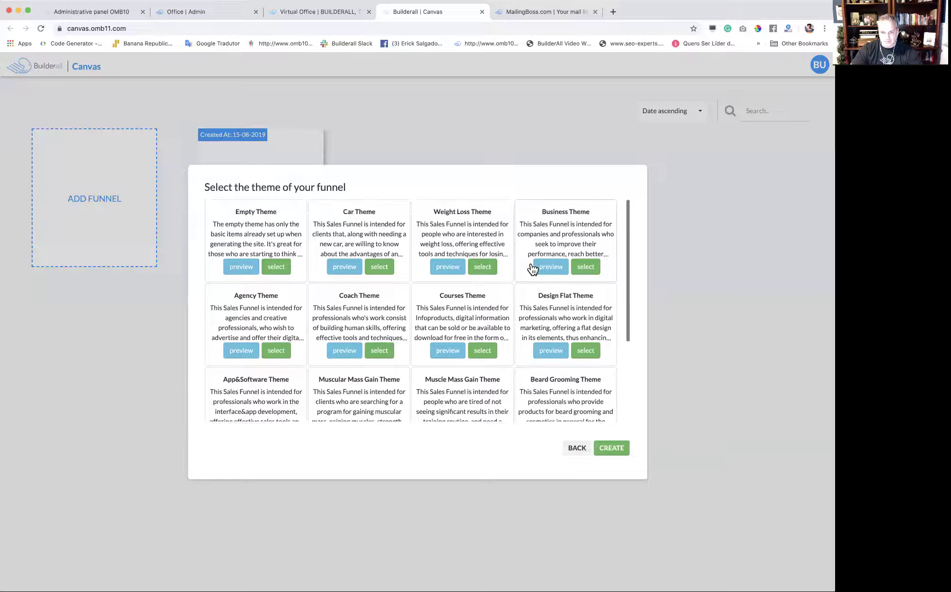
{"action": "left_click", "coordinate": [246, 355]}
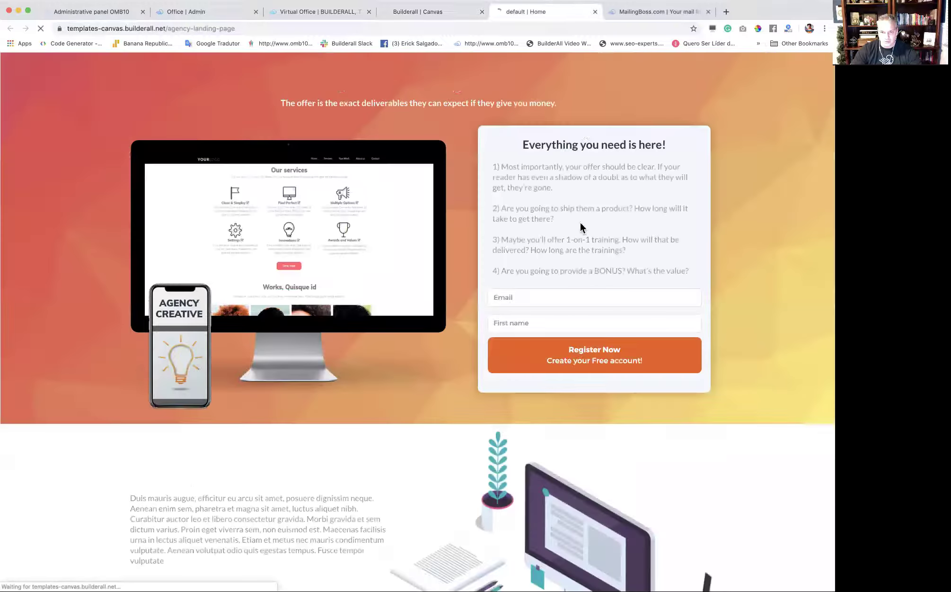
{"action": "left_click", "coordinate": [595, 11]}
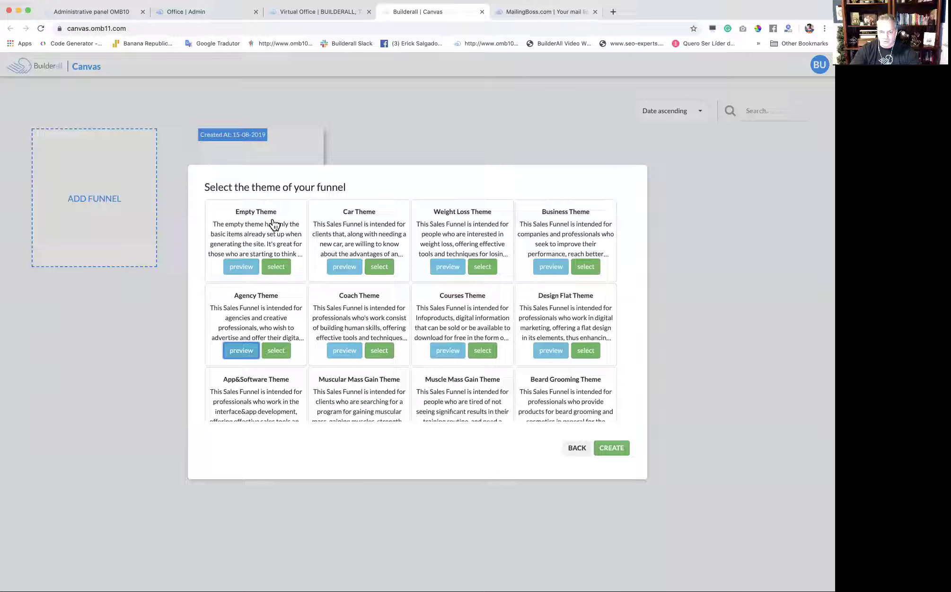
Select the Agency Theme, then move the Confirm email and Download page cards right.
{"action": "left_click", "coordinate": [282, 355]}
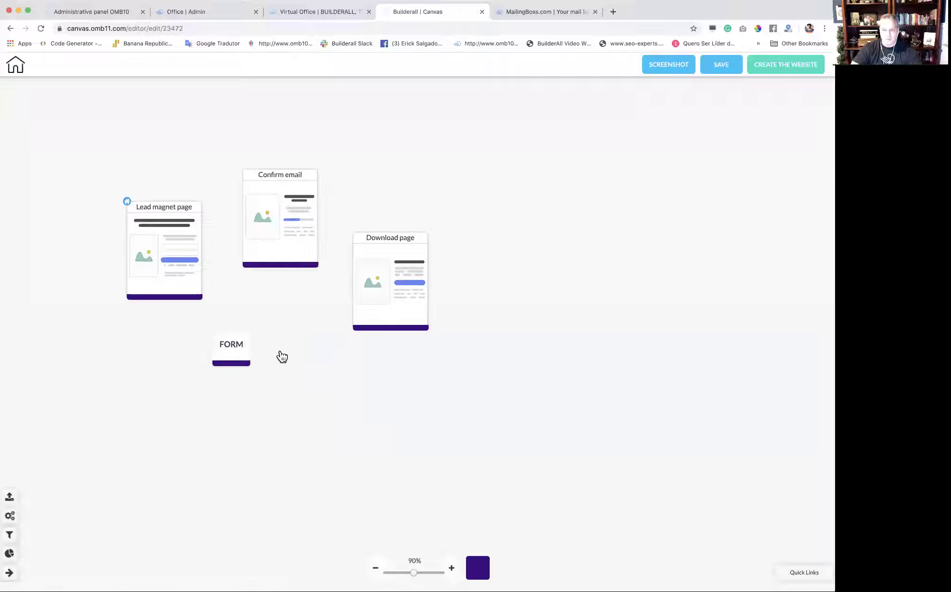
{"action": "mouse_move", "coordinate": [192, 260]}
{"action": "left_click_drag", "start_coordinate": [195, 259], "coordinate": [193, 257]}
{"action": "left_click_drag", "start_coordinate": [307, 239], "coordinate": [344, 250]}
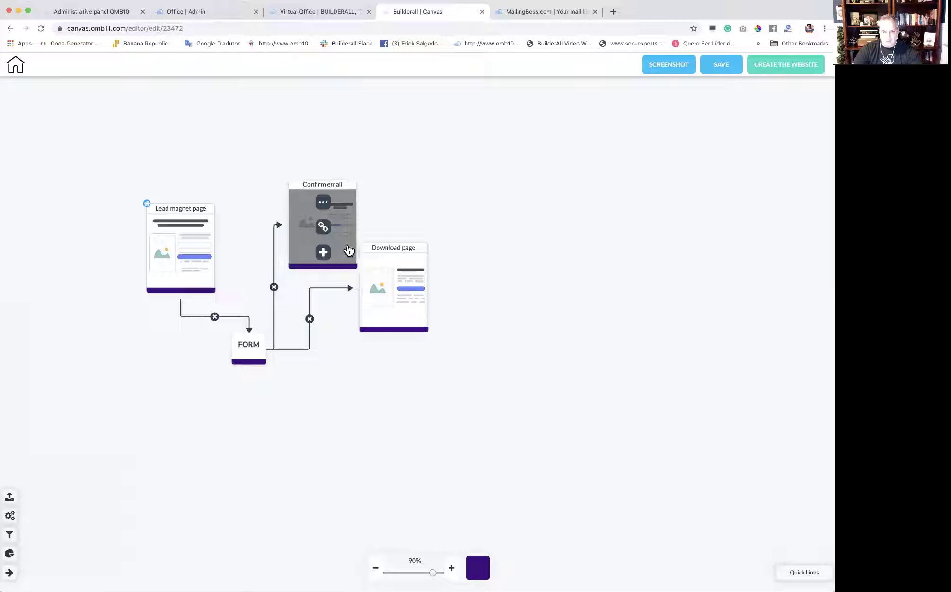
{"action": "left_click_drag", "start_coordinate": [405, 299], "coordinate": [435, 311]}
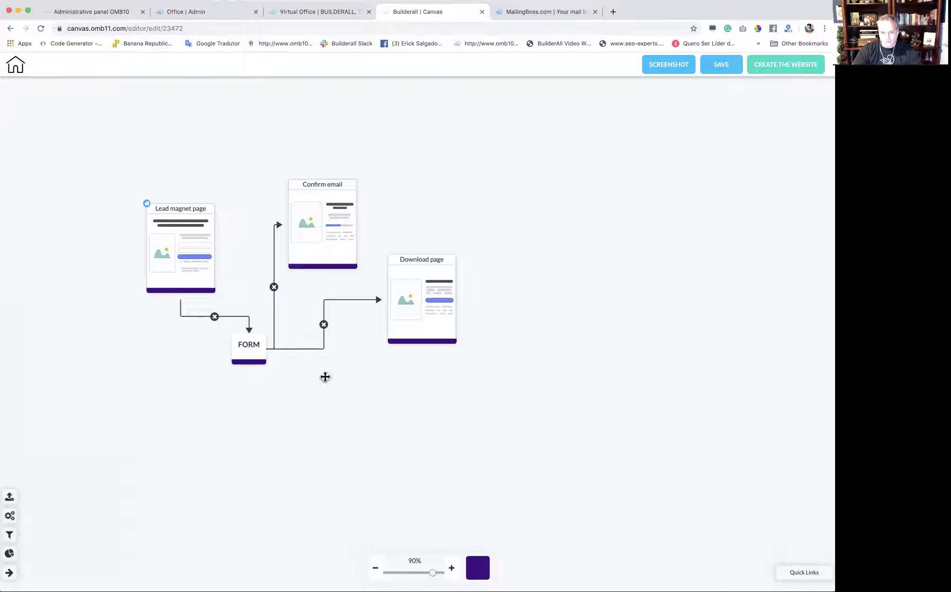
Set the FORM element's service to MailingBoss and its list to Leadmagnetfunnel.
{"action": "right_click", "coordinate": [253, 355]}
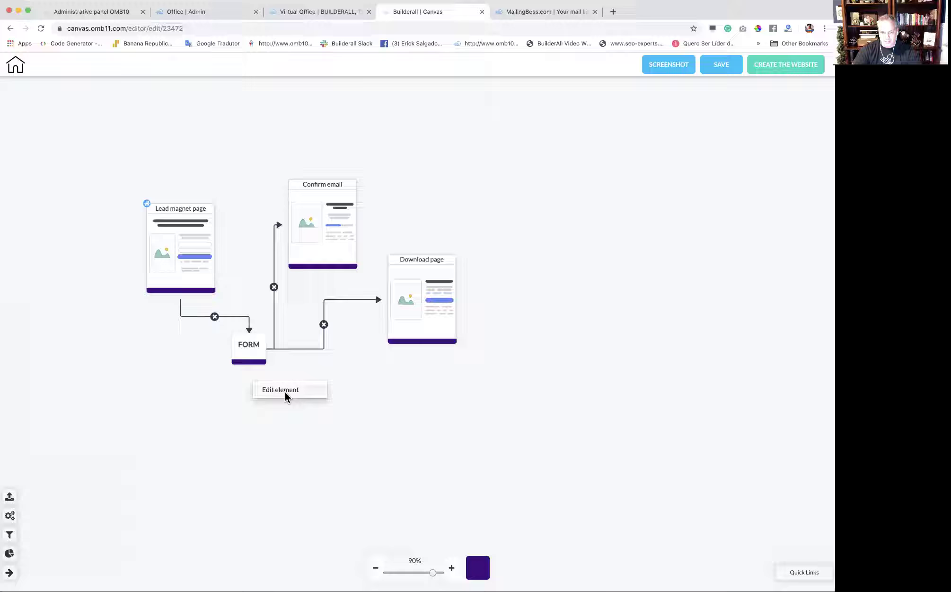
{"action": "left_click", "coordinate": [286, 392]}
{"action": "left_click", "coordinate": [699, 180]}
{"action": "left_click", "coordinate": [704, 187]}
{"action": "left_click", "coordinate": [706, 217]}
{"action": "left_click", "coordinate": [705, 220]}
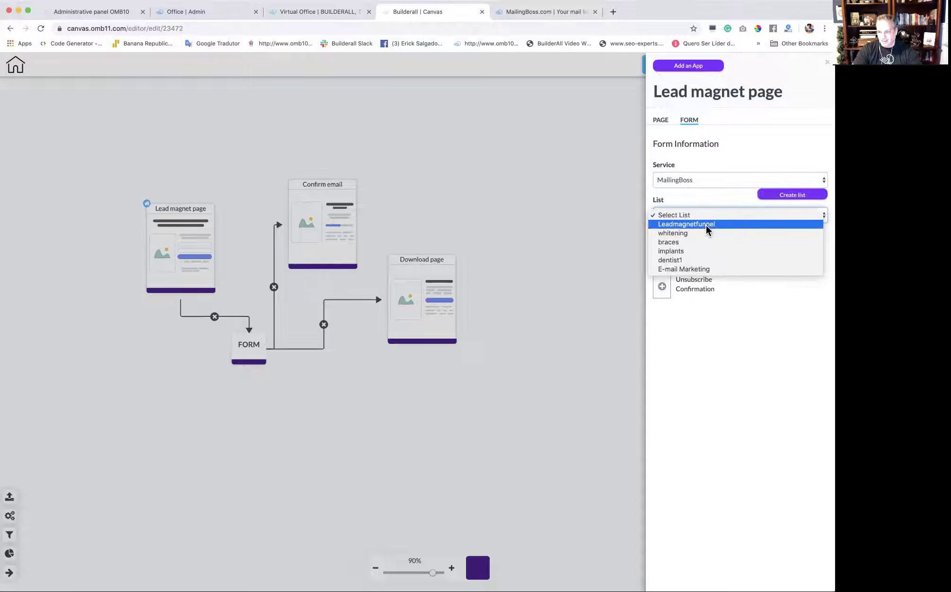
{"action": "left_click", "coordinate": [706, 224]}
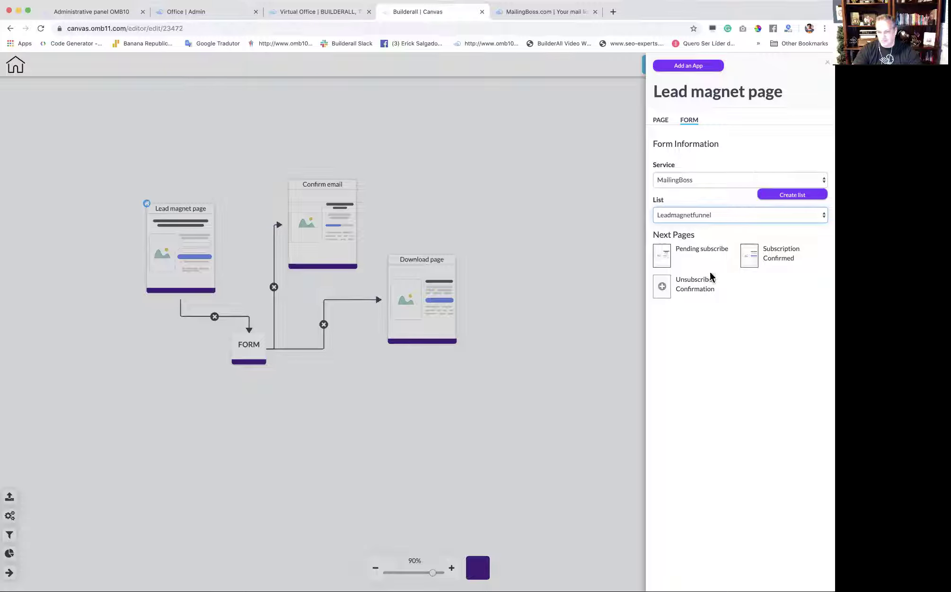
{"action": "left_click", "coordinate": [530, 334]}
{"action": "mouse_move", "coordinate": [456, 284]}
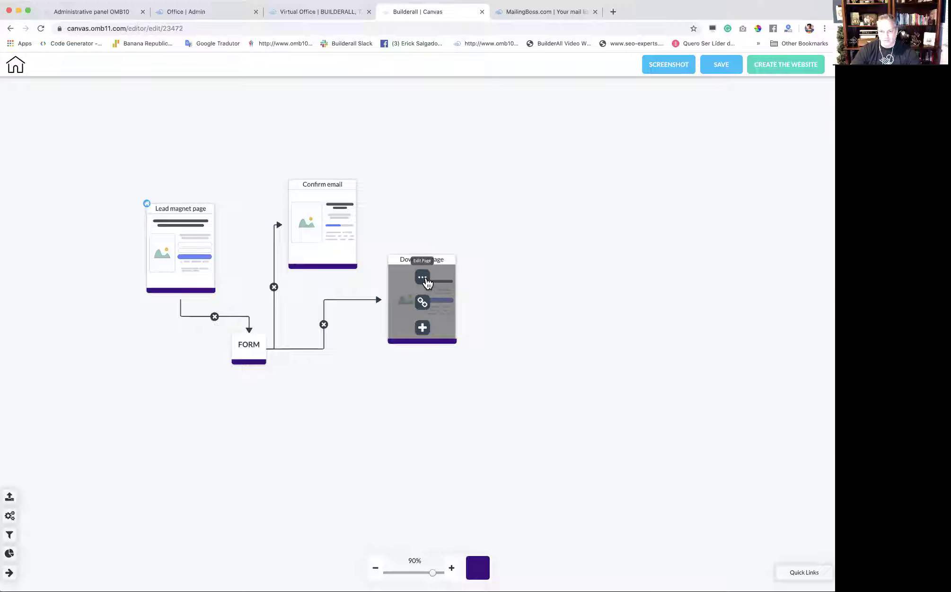
Rename the Download page to 'thank you'.
{"action": "left_click", "coordinate": [424, 278]}
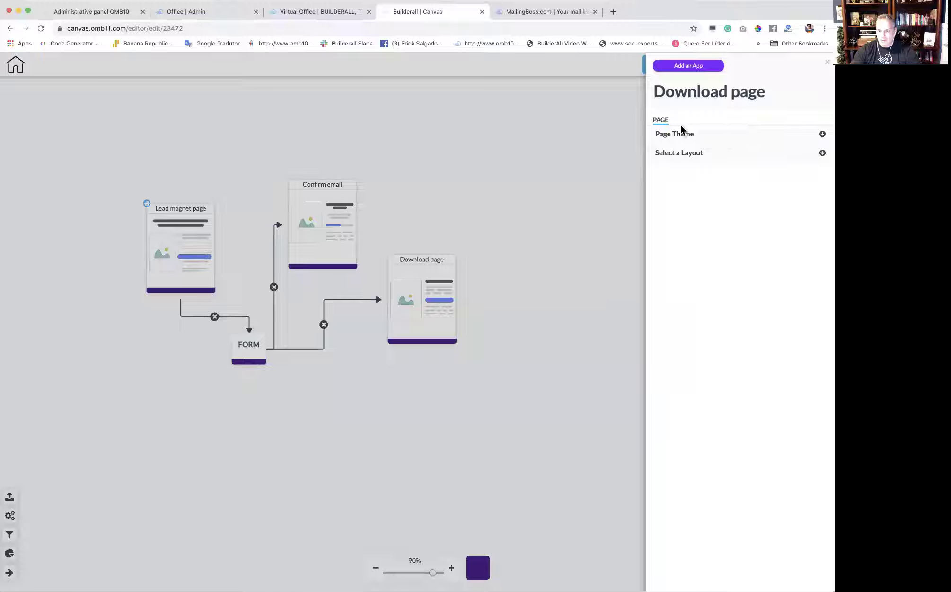
{"action": "left_click", "coordinate": [766, 94]}
{"action": "left_click_drag", "start_coordinate": [767, 93], "coordinate": [634, 96]}
{"action": "type", "text": "thank you"}
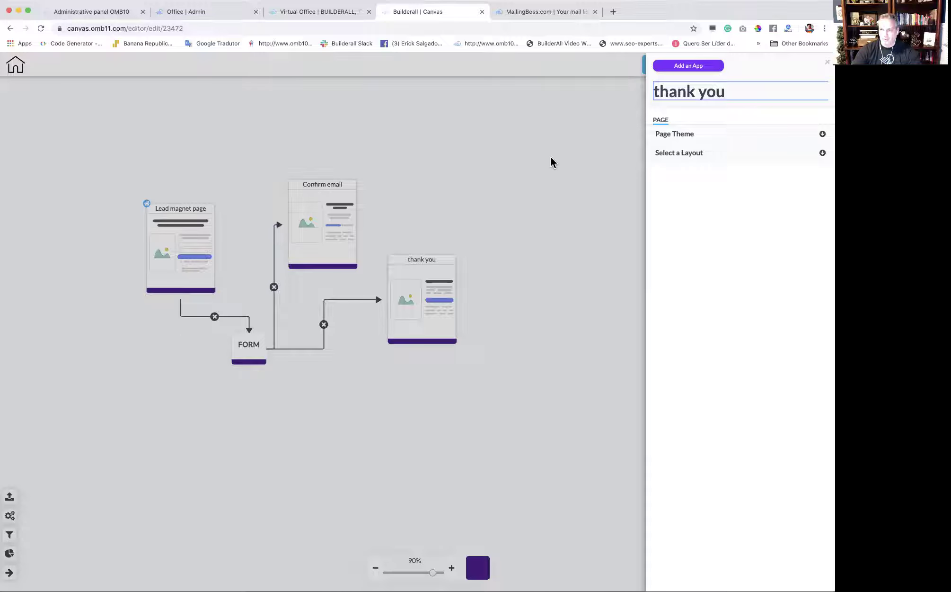
{"action": "left_click", "coordinate": [552, 161]}
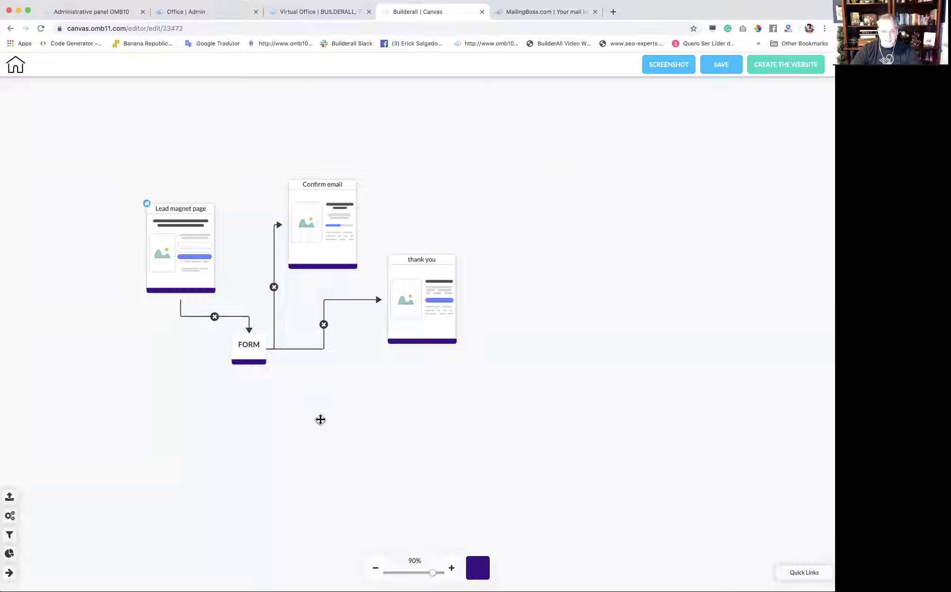
Nudge the Lead magnet, Confirm email, thank you and FORM cards into a neater layout.
{"action": "left_click_drag", "start_coordinate": [201, 269], "coordinate": [200, 256]}
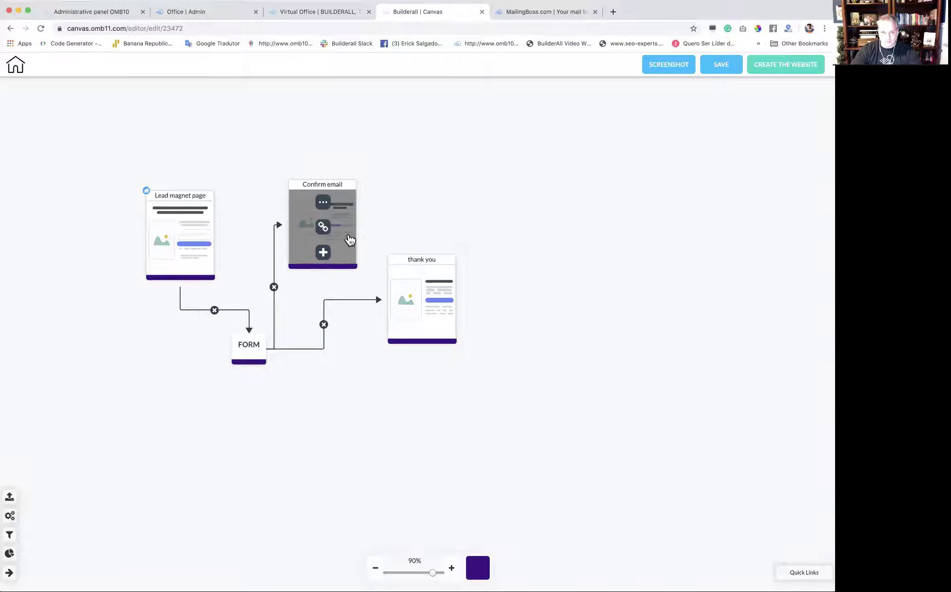
{"action": "left_click_drag", "start_coordinate": [354, 240], "coordinate": [365, 239]}
{"action": "left_click_drag", "start_coordinate": [449, 311], "coordinate": [466, 320]}
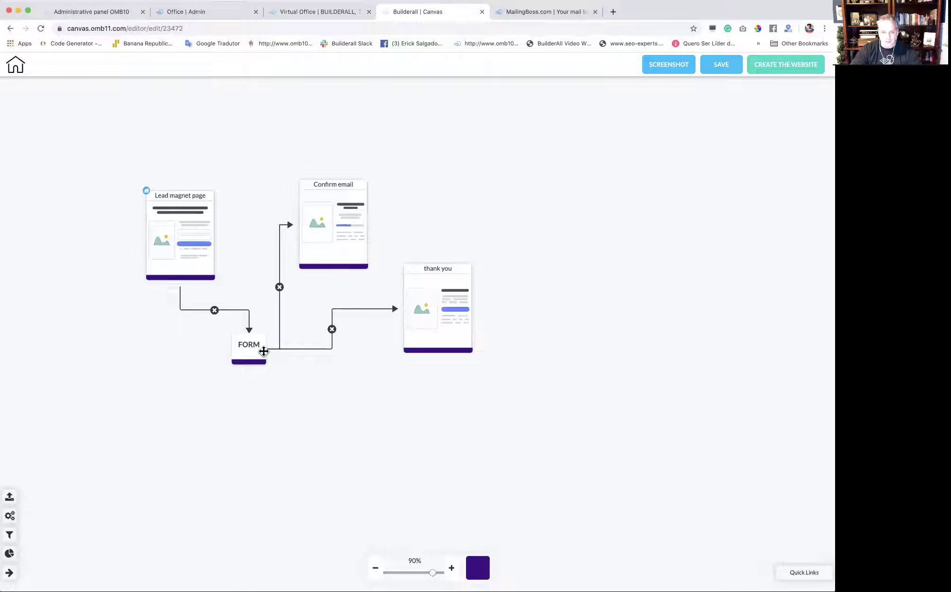
{"action": "left_click_drag", "start_coordinate": [264, 349], "coordinate": [267, 368]}
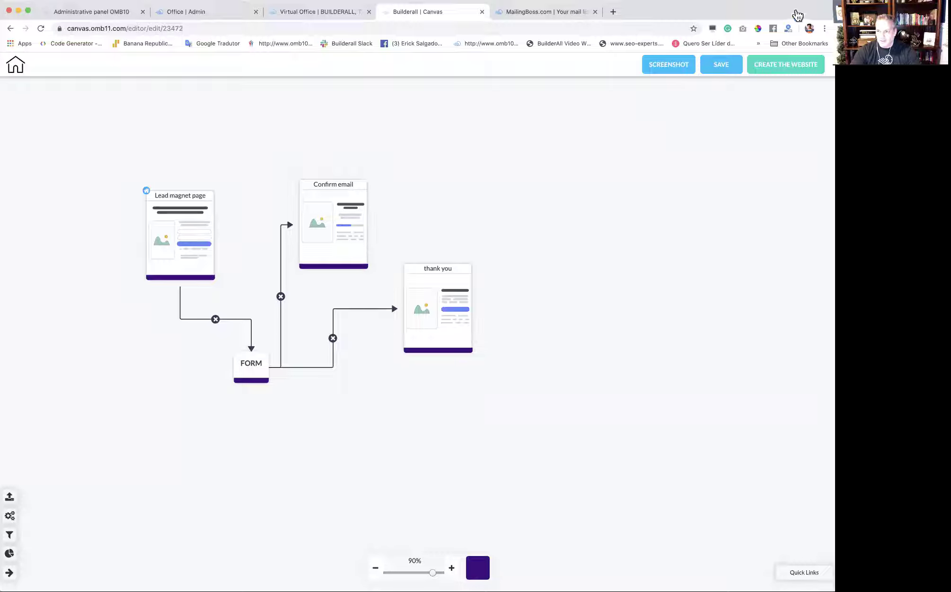
Begin generating a website from the funnel with the name dan1.
{"action": "left_click", "coordinate": [788, 66]}
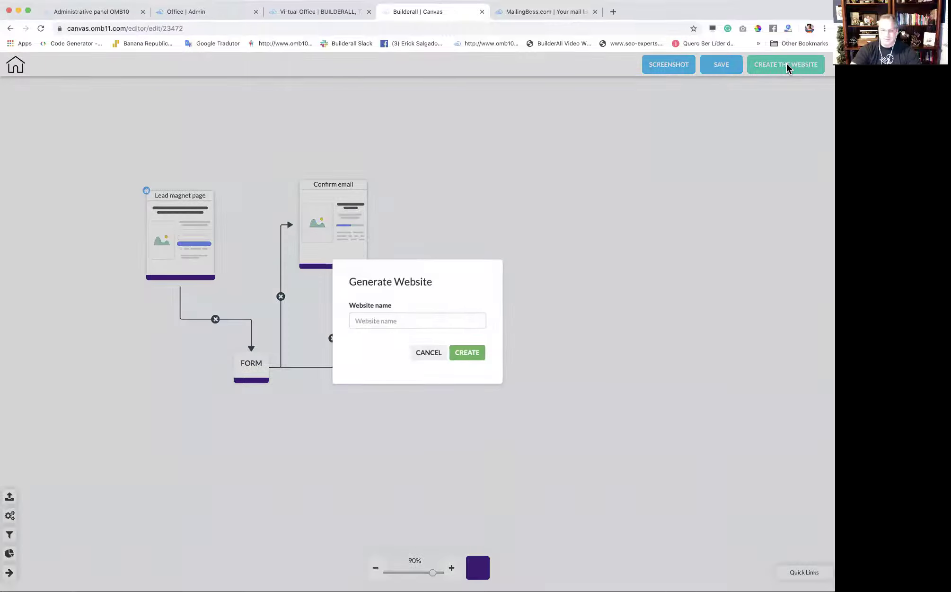
{"action": "left_click", "coordinate": [465, 320]}
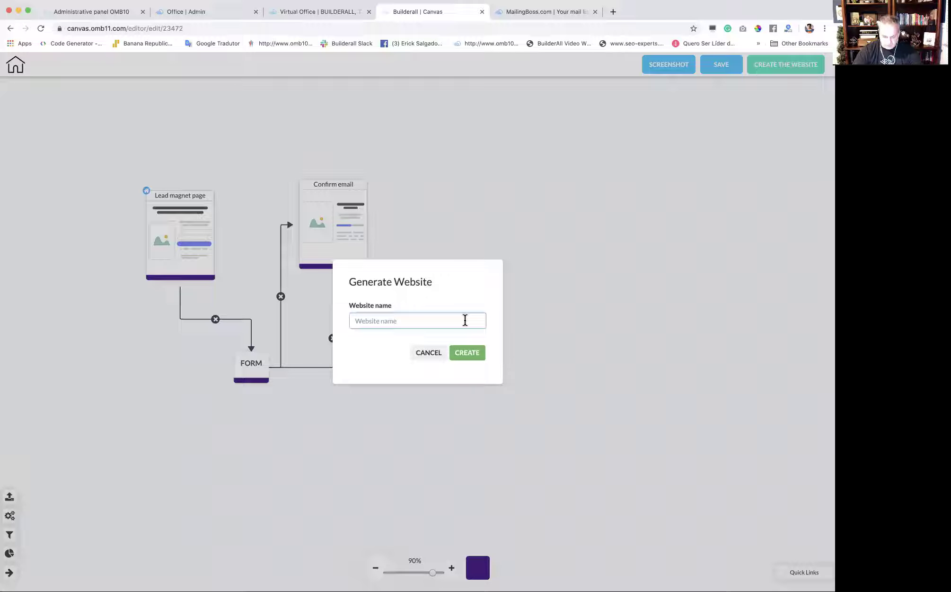
{"action": "type", "text": "dan1"}
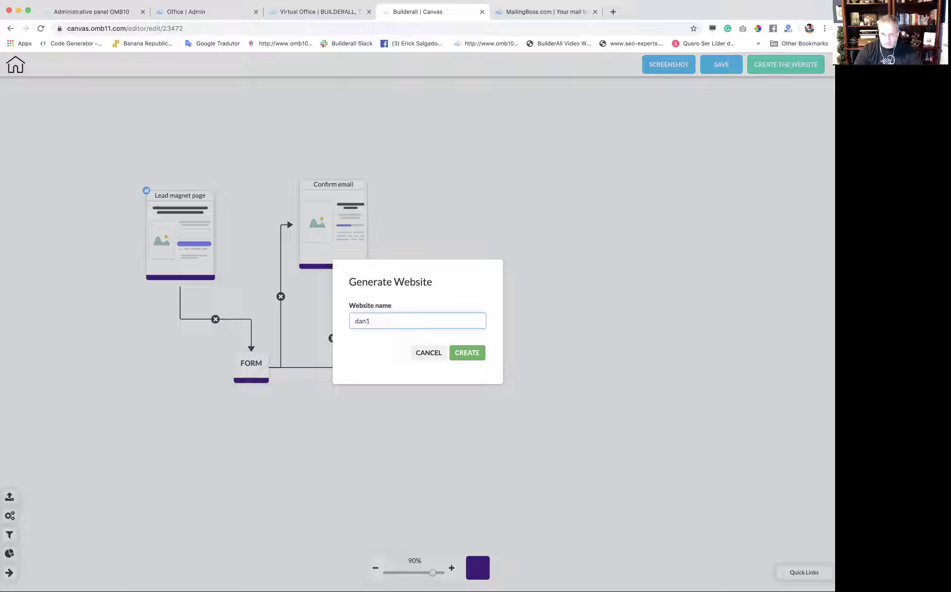
Create the dan1 website and open its lead magnet page in the HTML Editor.
{"action": "left_click", "coordinate": [470, 352]}
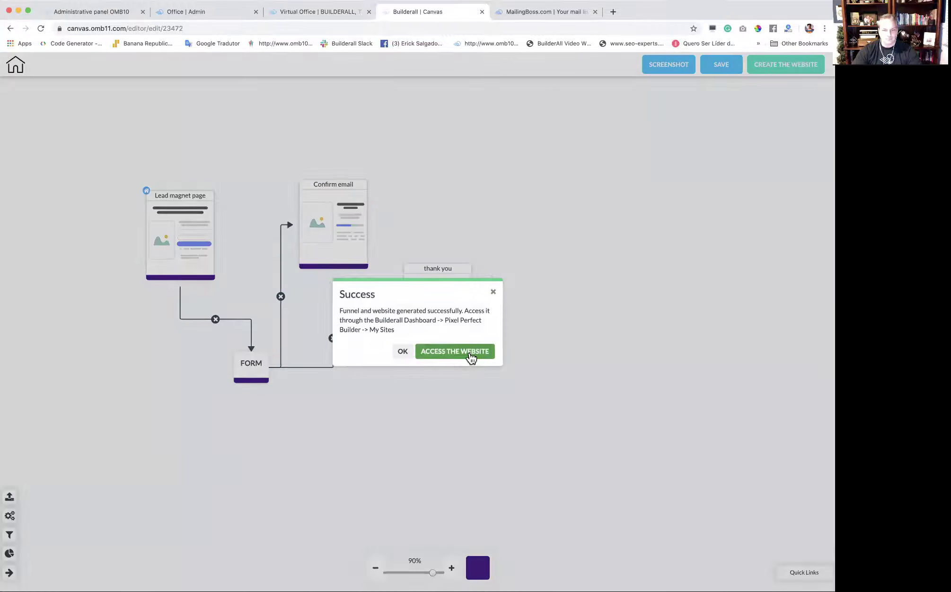
{"action": "left_click", "coordinate": [469, 353]}
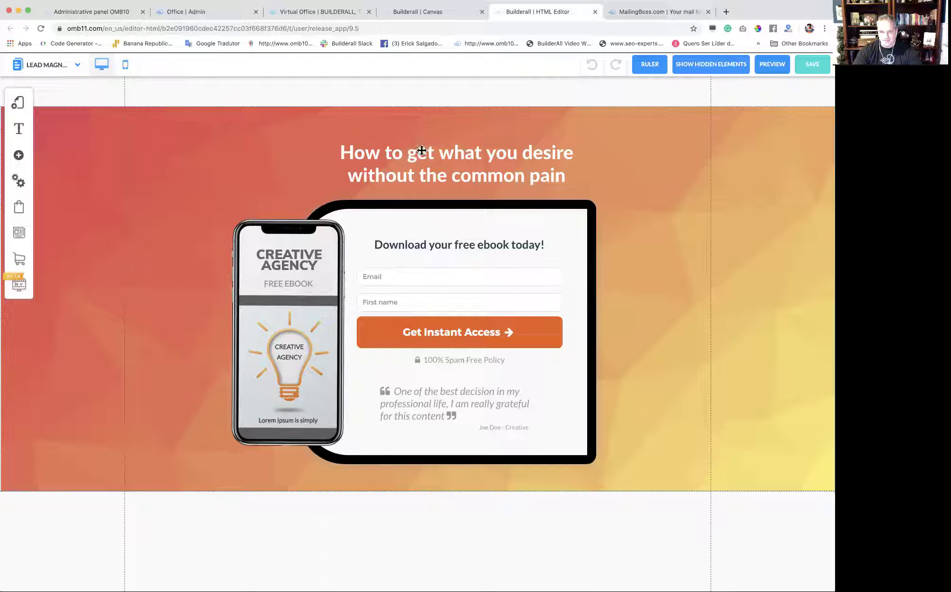
Raise the orange hero section slightly and push the blank section below further down.
{"action": "left_click_drag", "start_coordinate": [652, 150], "coordinate": [656, 192]}
{"action": "left_click_drag", "start_coordinate": [419, 134], "coordinate": [430, 89]}
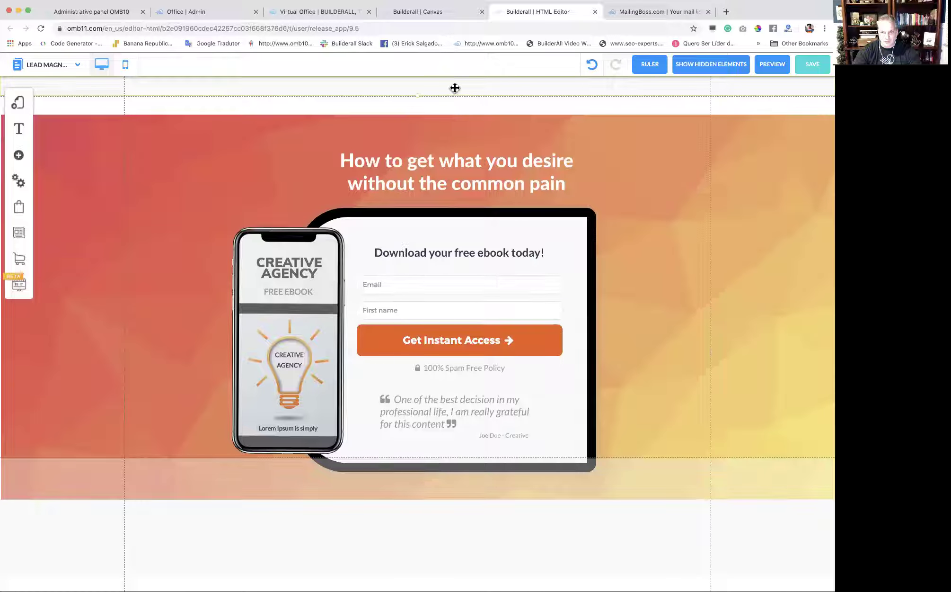
{"action": "left_click_drag", "start_coordinate": [700, 171], "coordinate": [698, 153]}
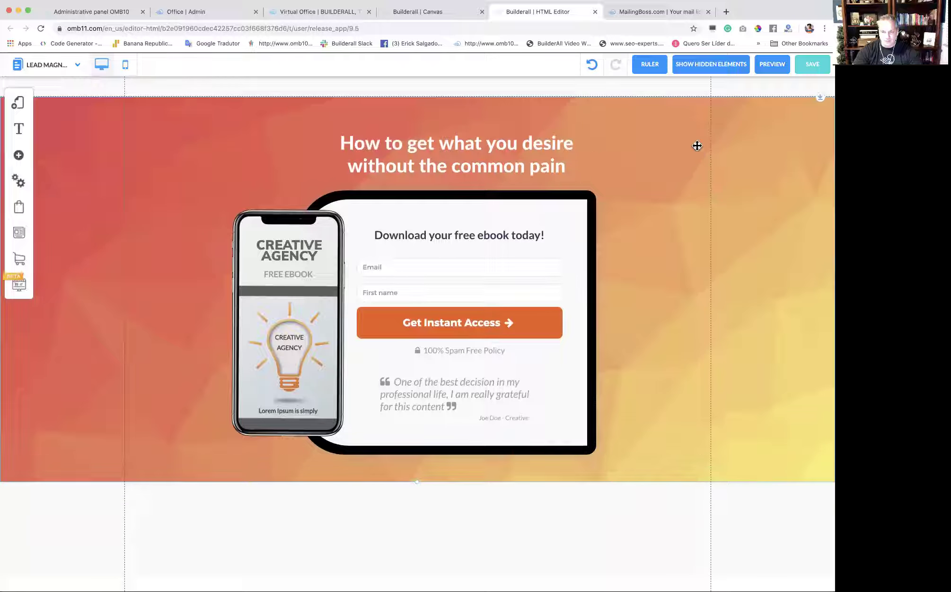
{"action": "mouse_move", "coordinate": [537, 506]}
{"action": "left_mouse_down"}
{"action": "mouse_move", "coordinate": [537, 544]}
{"action": "mouse_move", "coordinate": [540, 520]}
{"action": "left_mouse_up"}
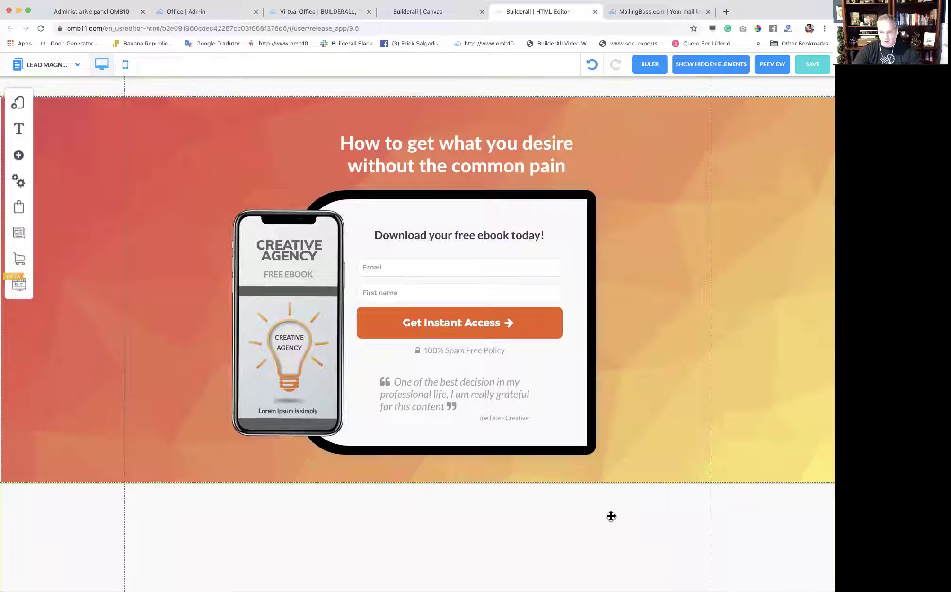
{"action": "left_click_drag", "start_coordinate": [661, 270], "coordinate": [663, 269]}
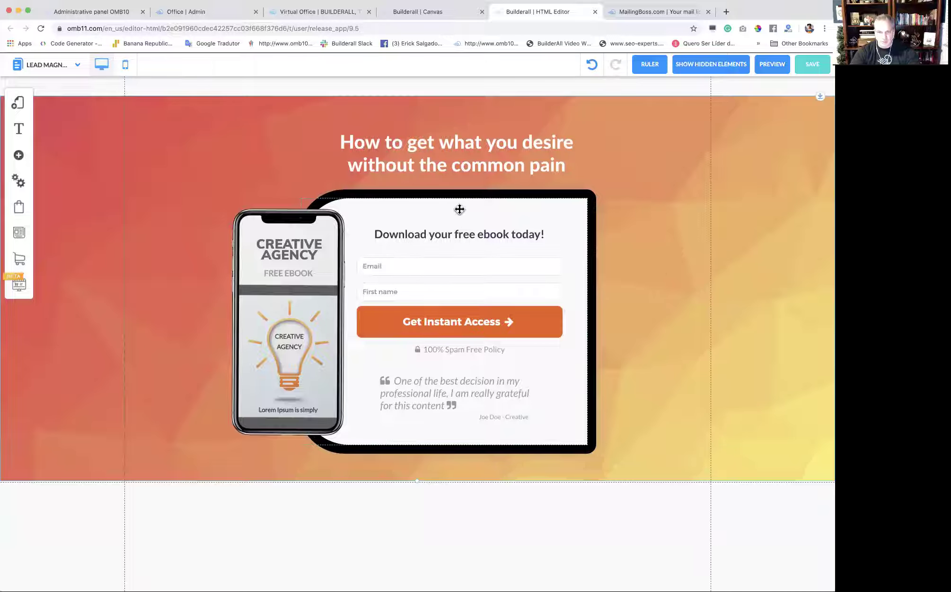
Prefix the H1 with '1 - ' so it reads '1 - How to get what you desire without the common pain'.
{"action": "left_click", "coordinate": [343, 143]}
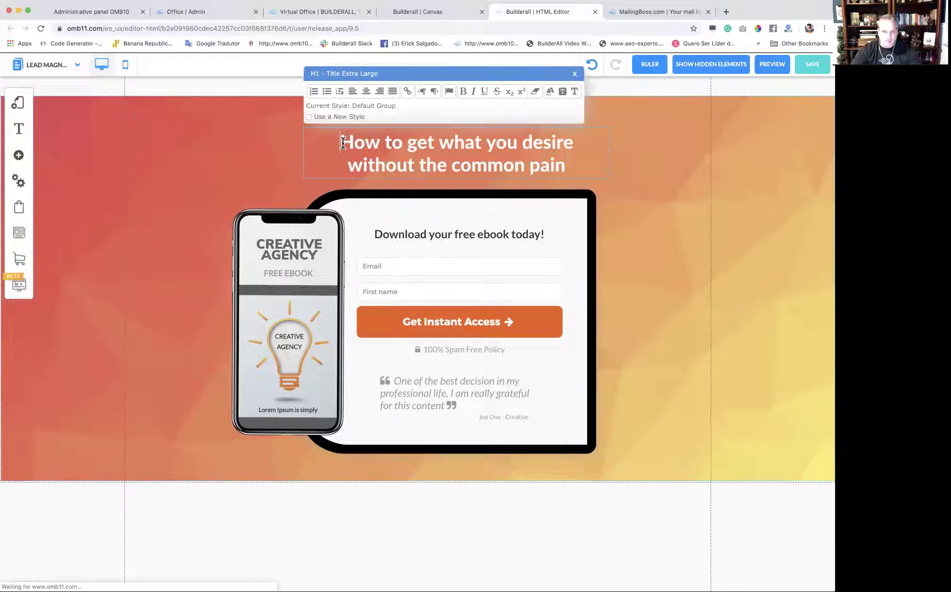
{"action": "type", "text": "1 -"}
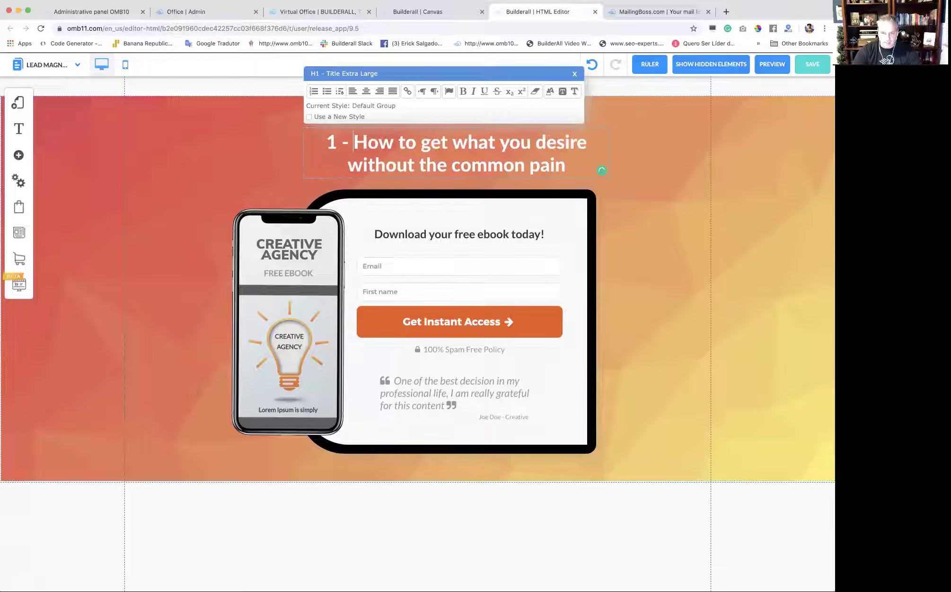
{"action": "left_click", "coordinate": [652, 204]}
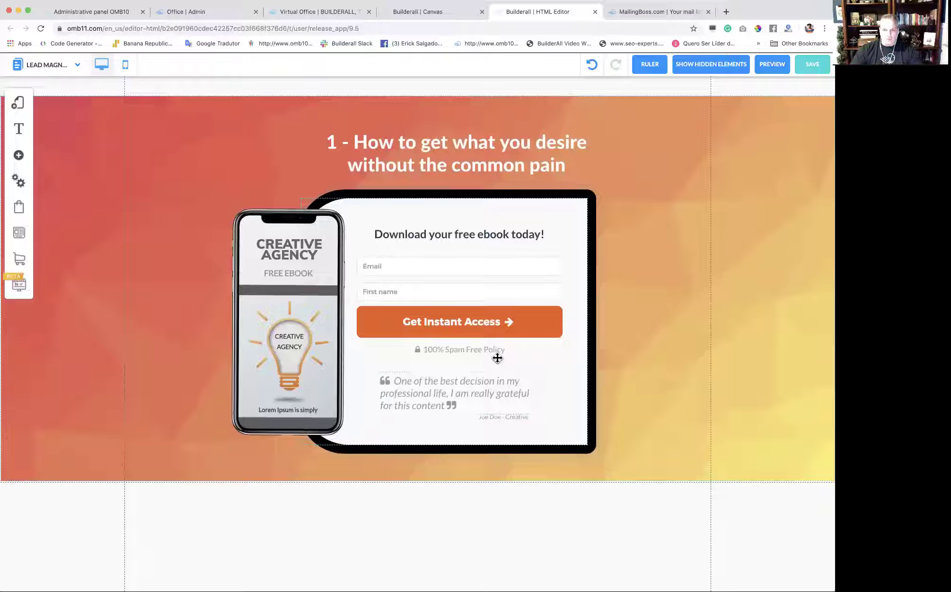
{"action": "left_click", "coordinate": [428, 277]}
{"action": "left_click", "coordinate": [408, 256]}
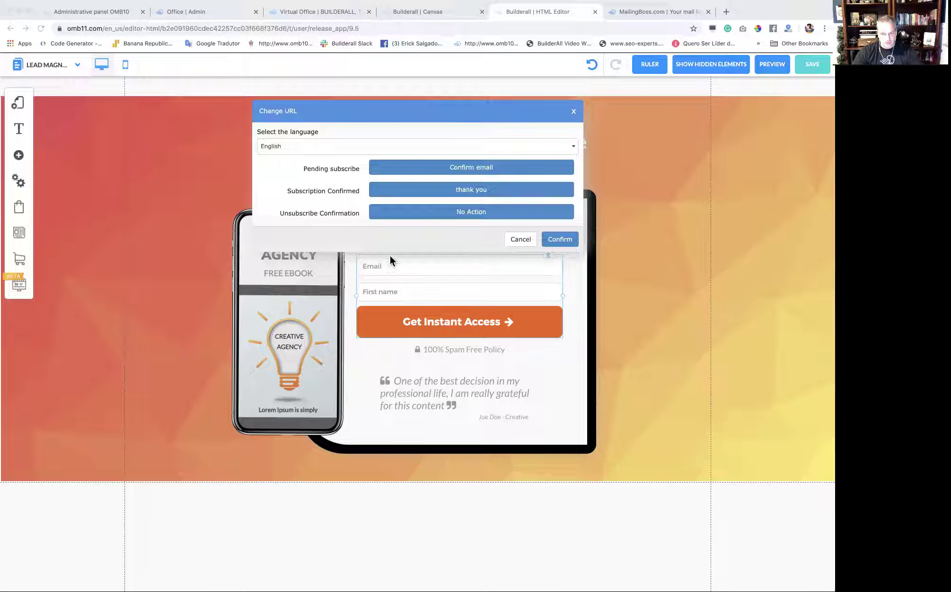
{"action": "left_click", "coordinate": [477, 169]}
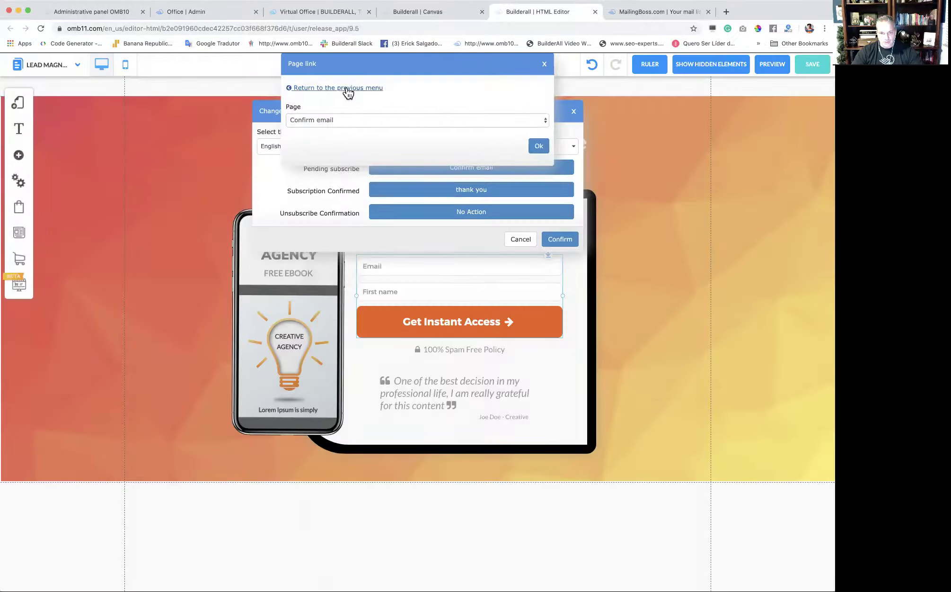
{"action": "left_click", "coordinate": [360, 89]}
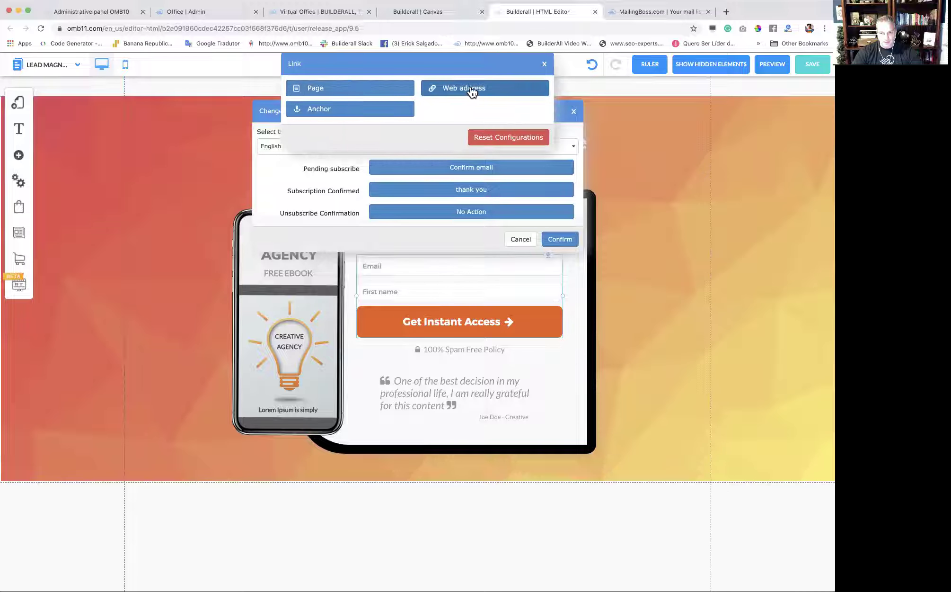
{"action": "left_click", "coordinate": [468, 89]}
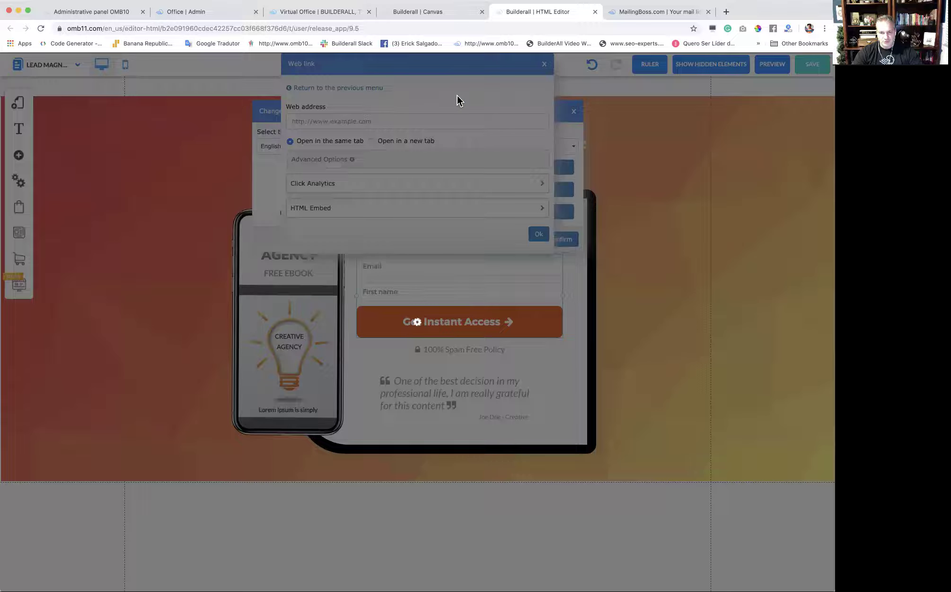
{"action": "left_click", "coordinate": [390, 121]}
{"action": "type", "text": "https://URL_ORIGIN/thank-you"}
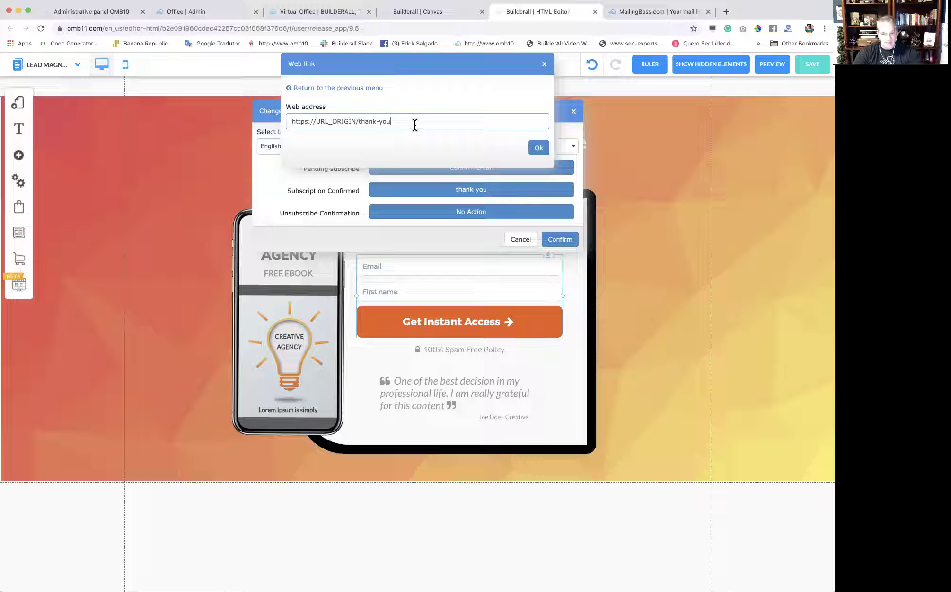
Check the thank-you path in the pasted address and confirm it for pending subscribers.
{"action": "left_click_drag", "start_coordinate": [399, 121], "coordinate": [357, 122]}
{"action": "left_click", "coordinate": [372, 134]}
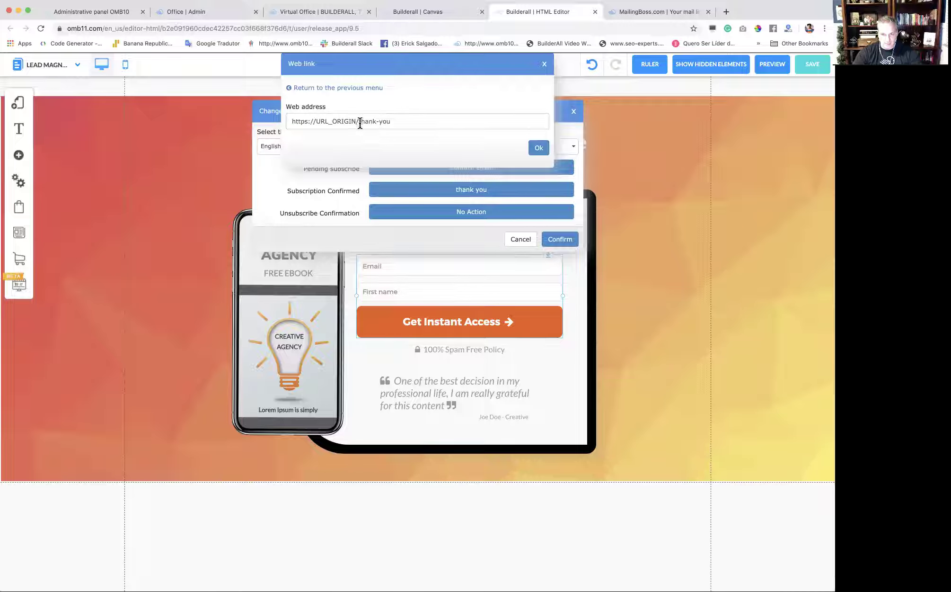
{"action": "left_click_drag", "start_coordinate": [359, 122], "coordinate": [396, 126]}
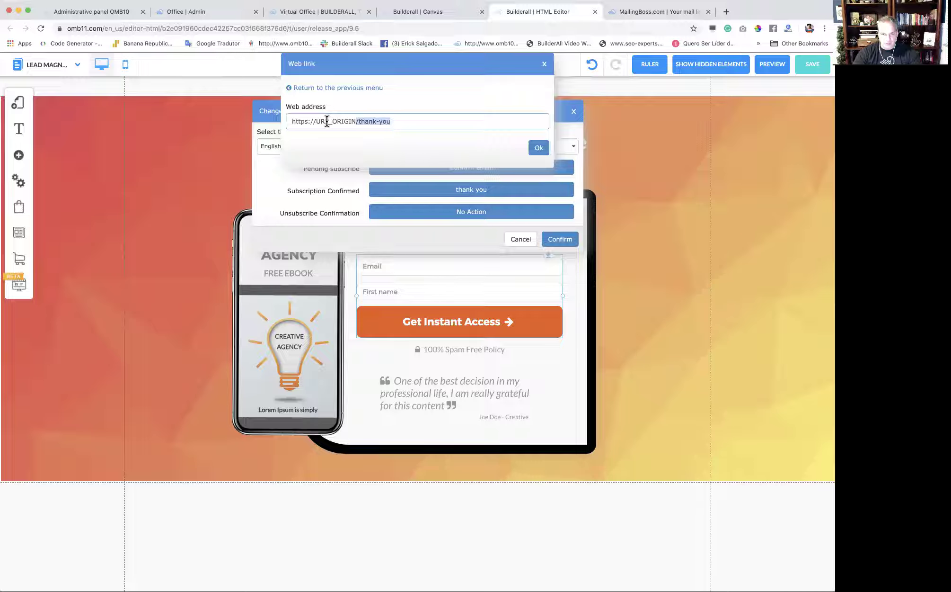
{"action": "left_click", "coordinate": [408, 118]}
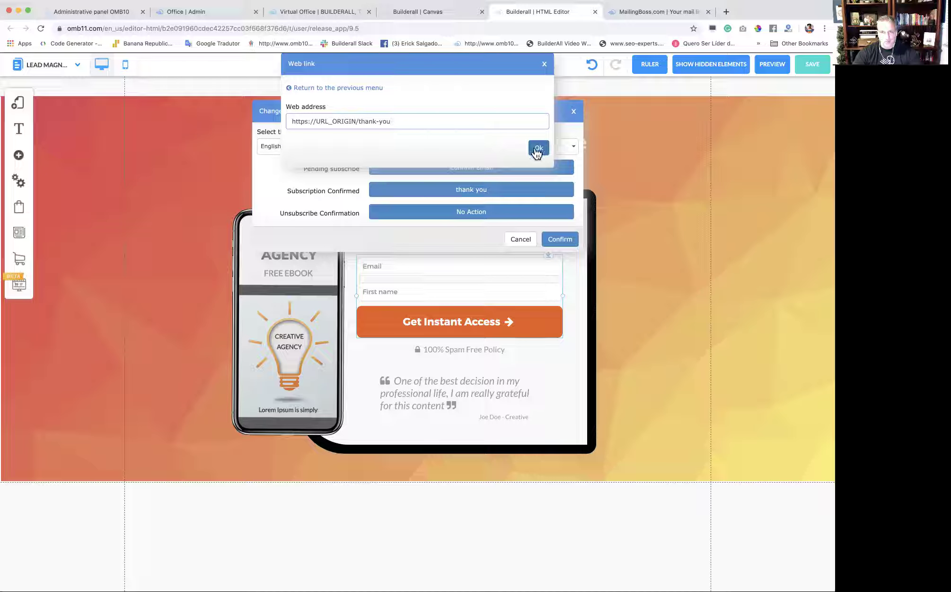
{"action": "left_click", "coordinate": [539, 148]}
{"action": "left_click", "coordinate": [495, 194]}
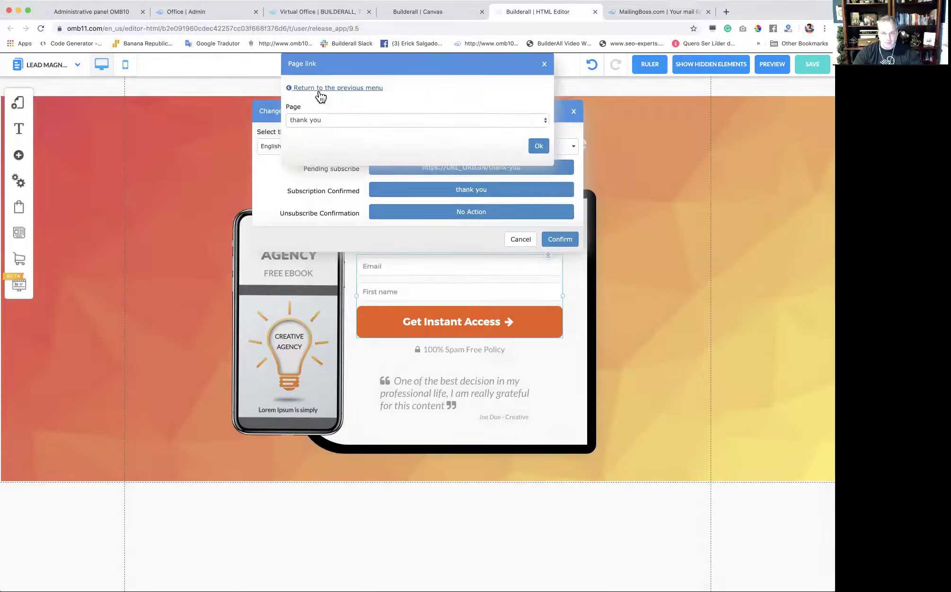
{"action": "left_click", "coordinate": [348, 88]}
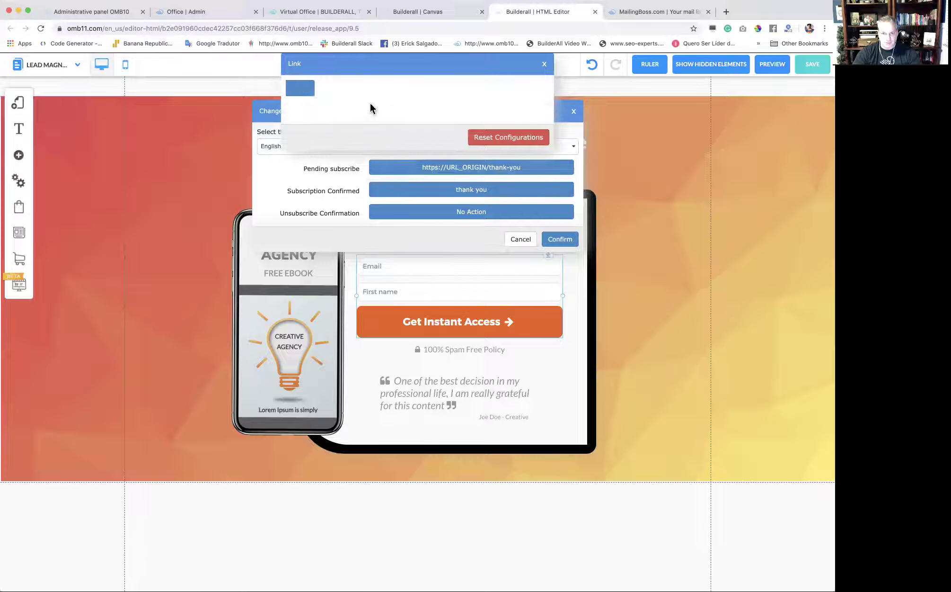
{"action": "left_click", "coordinate": [461, 89]}
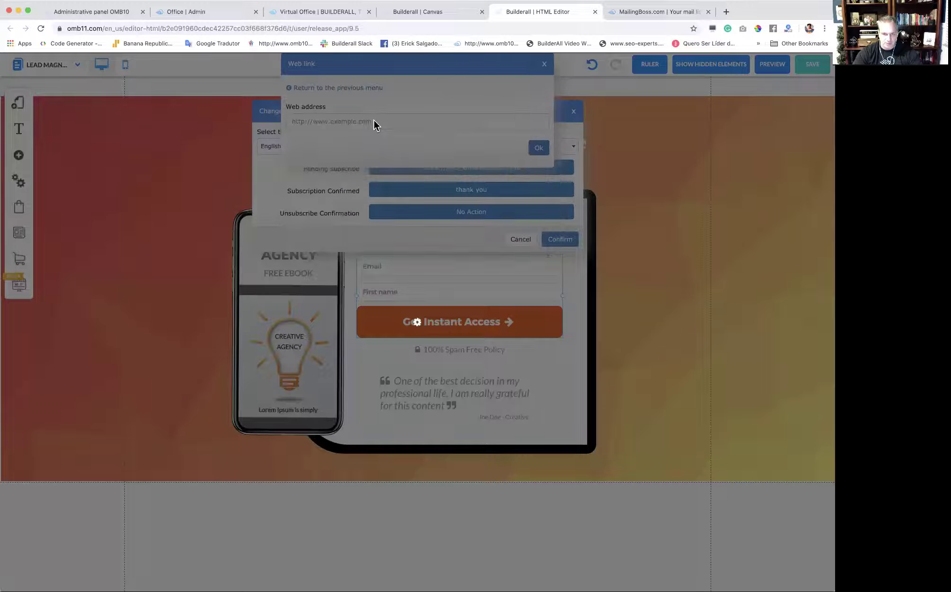
{"action": "left_click", "coordinate": [384, 121]}
{"action": "key", "text": "Down"}
{"action": "key", "text": "Return"}
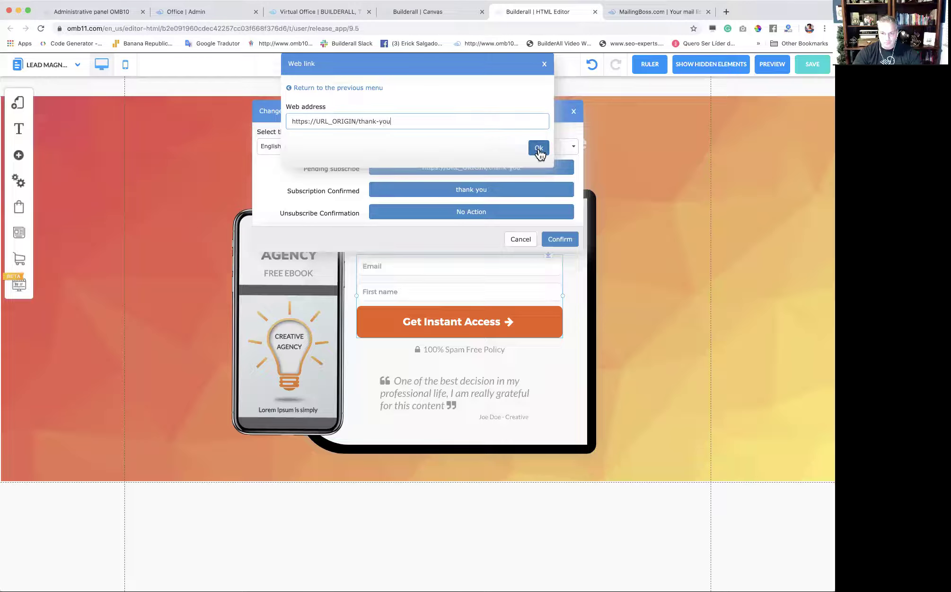
Confirm the address, apply the form's redirect settings and dismiss the alert.
{"action": "left_click", "coordinate": [538, 148]}
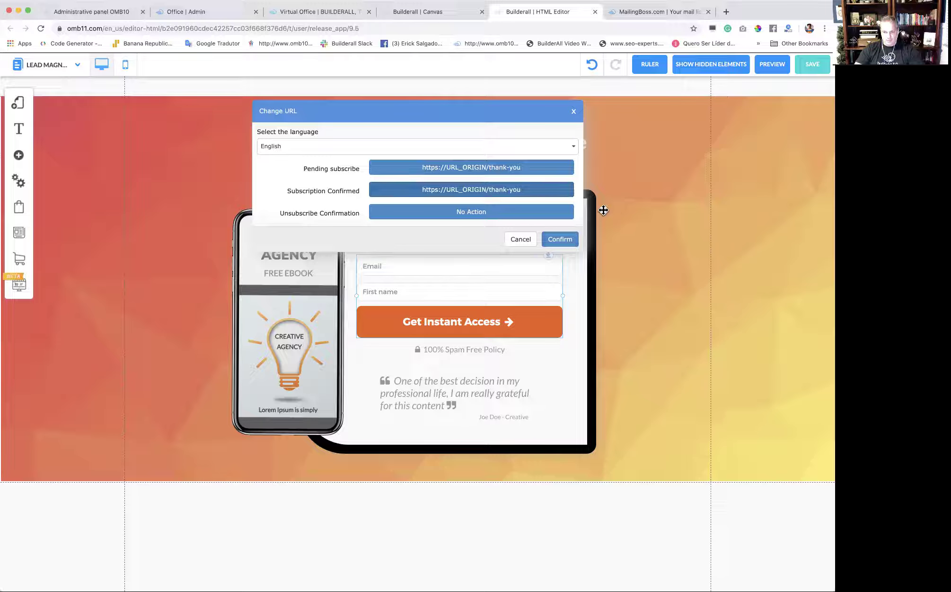
{"action": "left_click", "coordinate": [562, 240]}
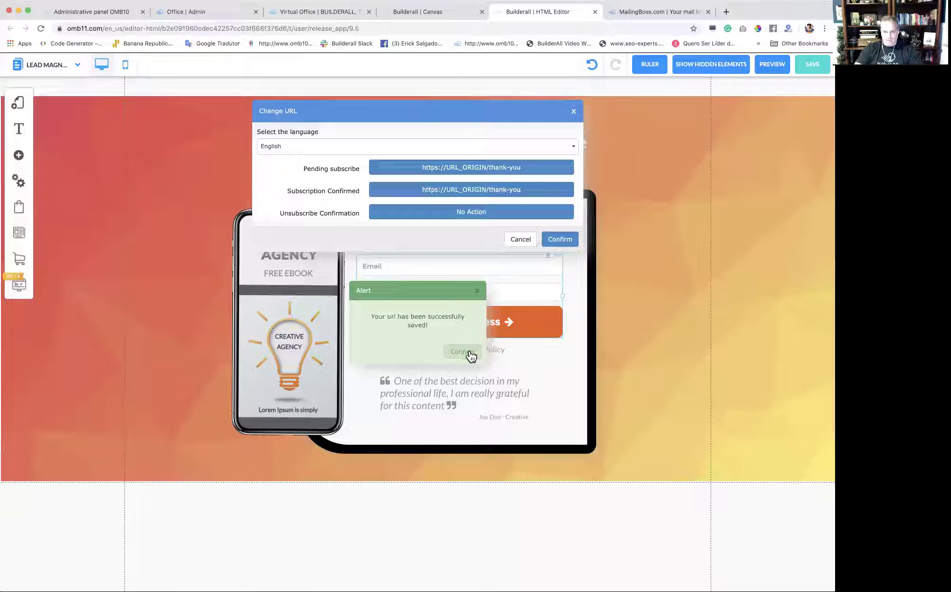
{"action": "left_click", "coordinate": [461, 351]}
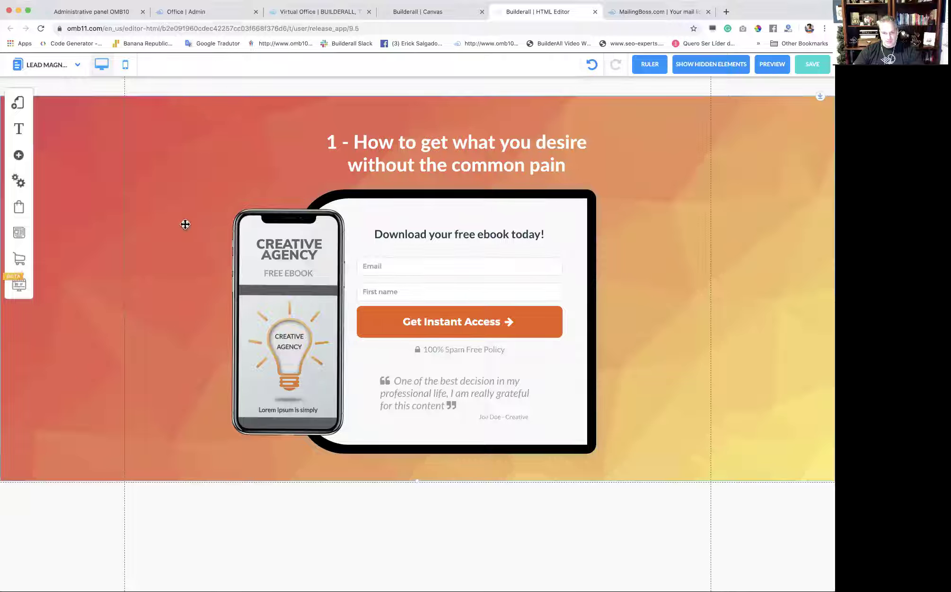
Select and copy the token on MailingBoss's Integration Key page, then return to the editor.
{"action": "left_click", "coordinate": [642, 13]}
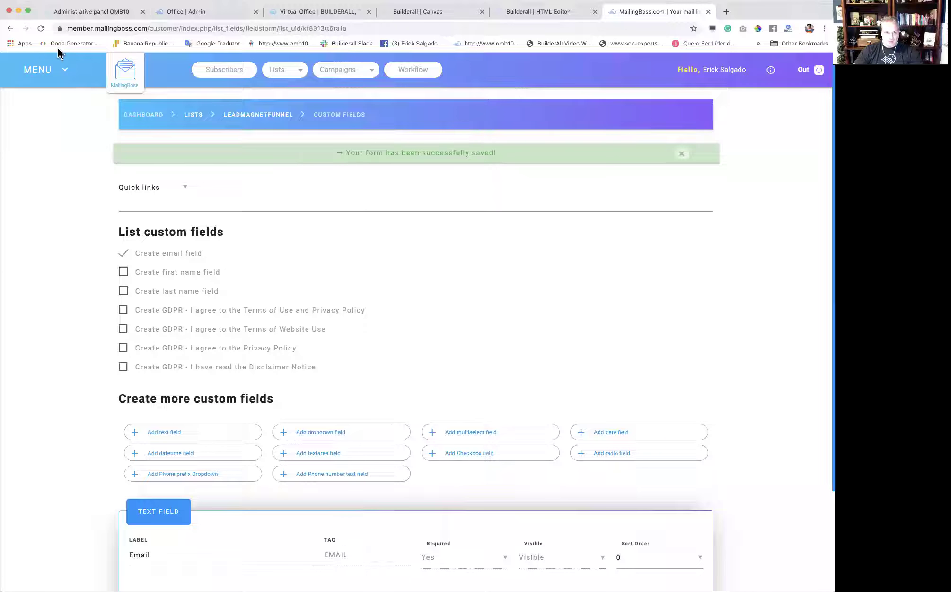
{"action": "left_click", "coordinate": [57, 67]}
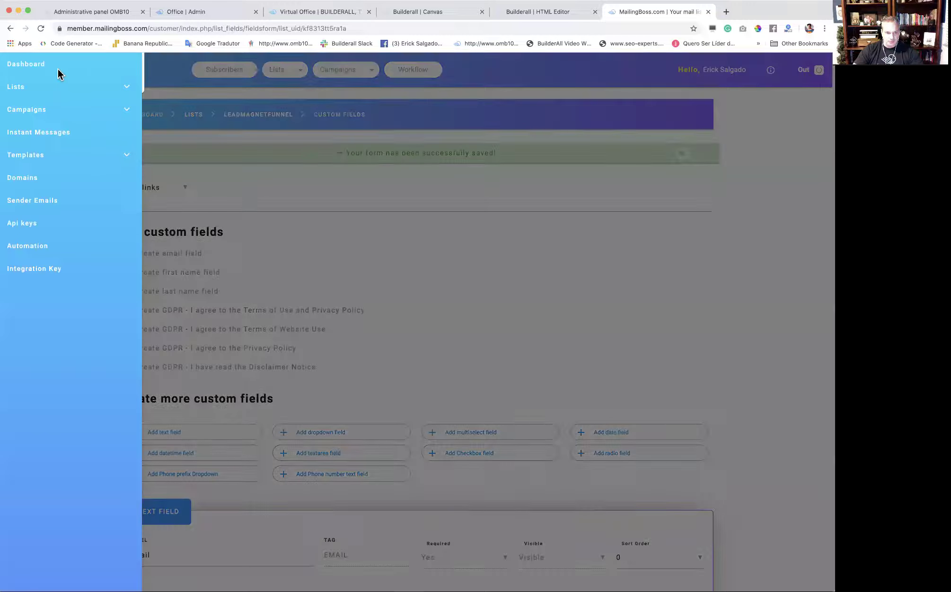
{"action": "left_click", "coordinate": [35, 268]}
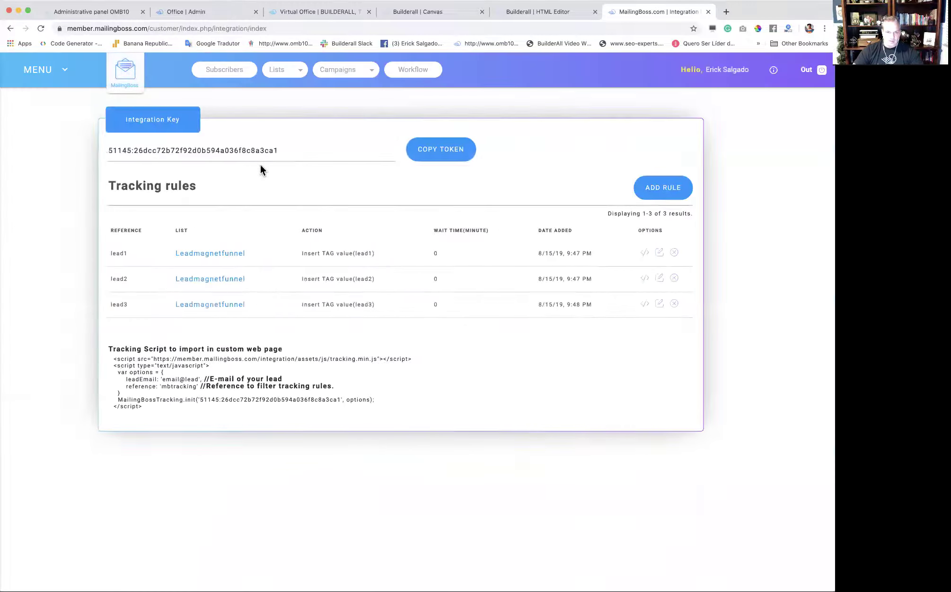
{"action": "left_click_drag", "start_coordinate": [318, 149], "coordinate": [125, 152]}
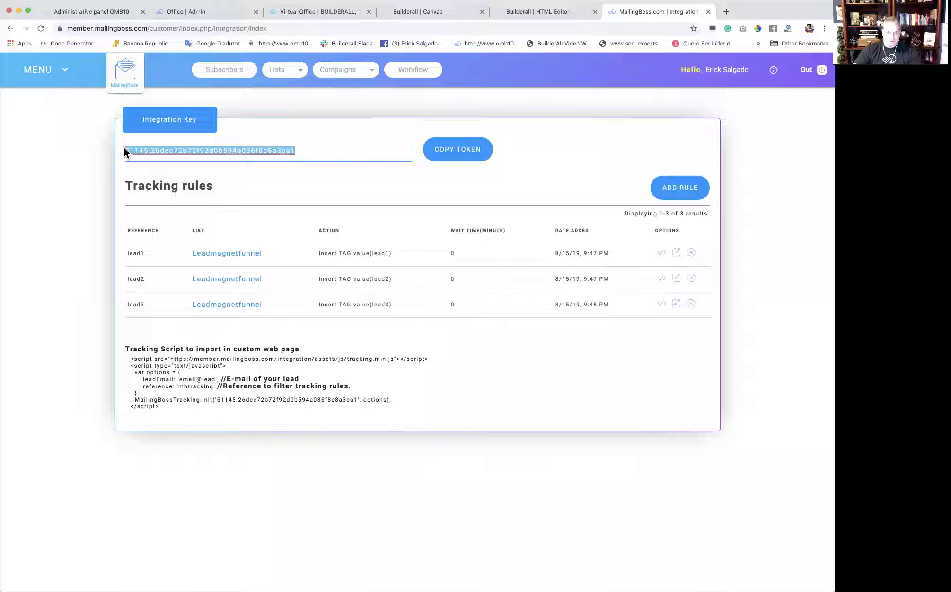
{"action": "left_click", "coordinate": [535, 13]}
Paste the key into the Default Layout's Mailing Boss Integration Key setting and save.
{"action": "left_click", "coordinate": [18, 102]}
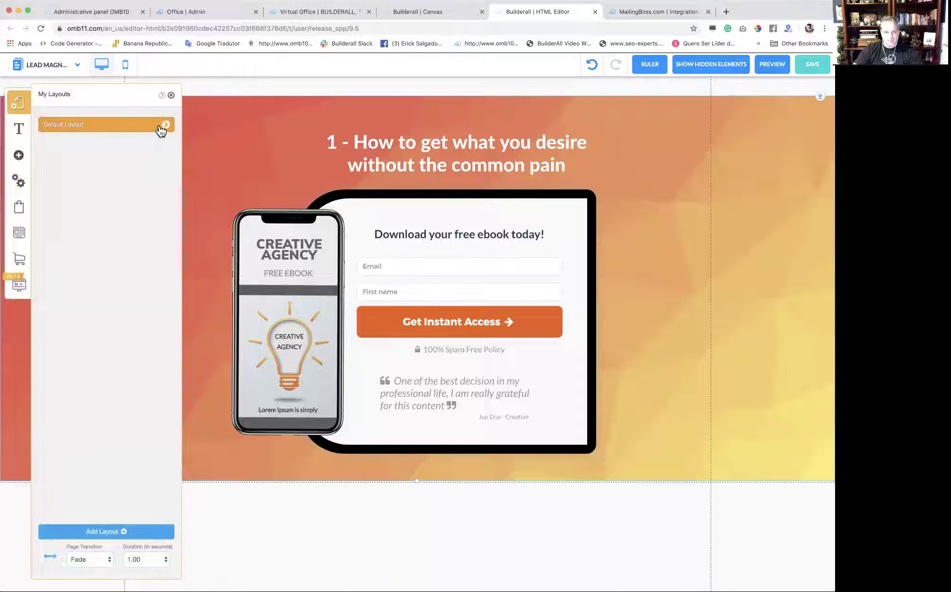
{"action": "left_click", "coordinate": [166, 125]}
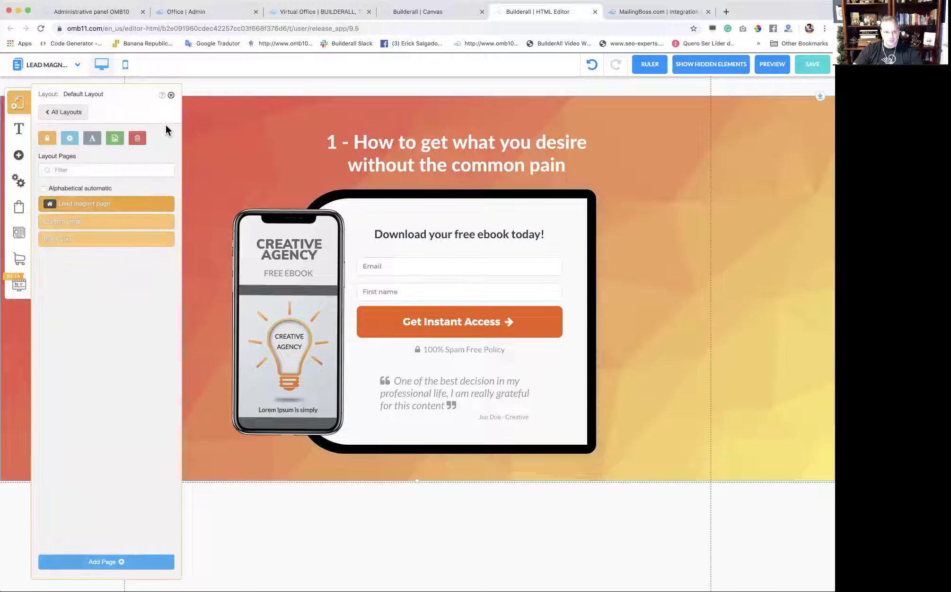
{"action": "left_click", "coordinate": [69, 138]}
{"action": "scroll", "coordinate": [134, 315], "scroll_direction": "down", "scroll_amount": 2}
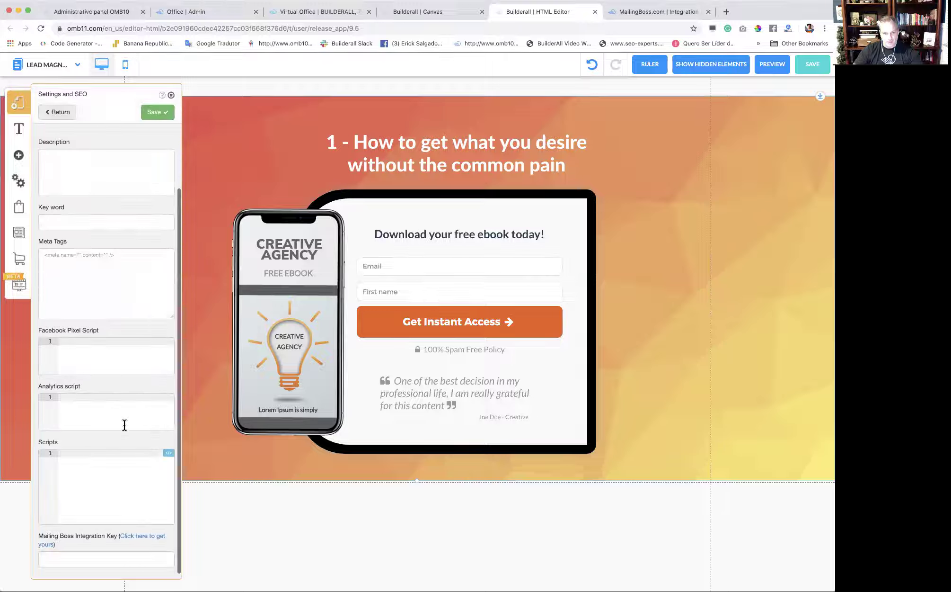
{"action": "left_click", "coordinate": [96, 559]}
{"action": "key", "text": "ctrl+v"}
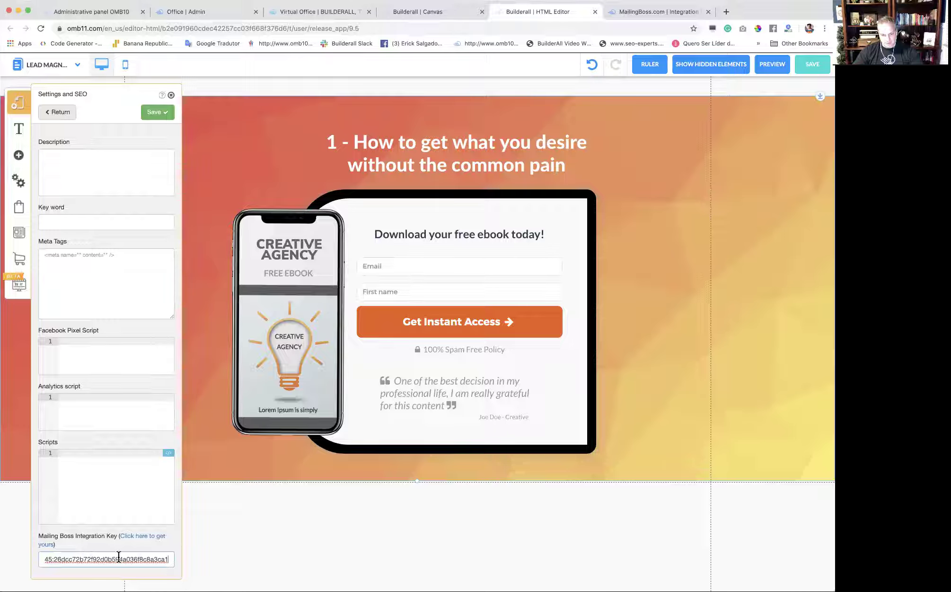
{"action": "left_click", "coordinate": [163, 114]}
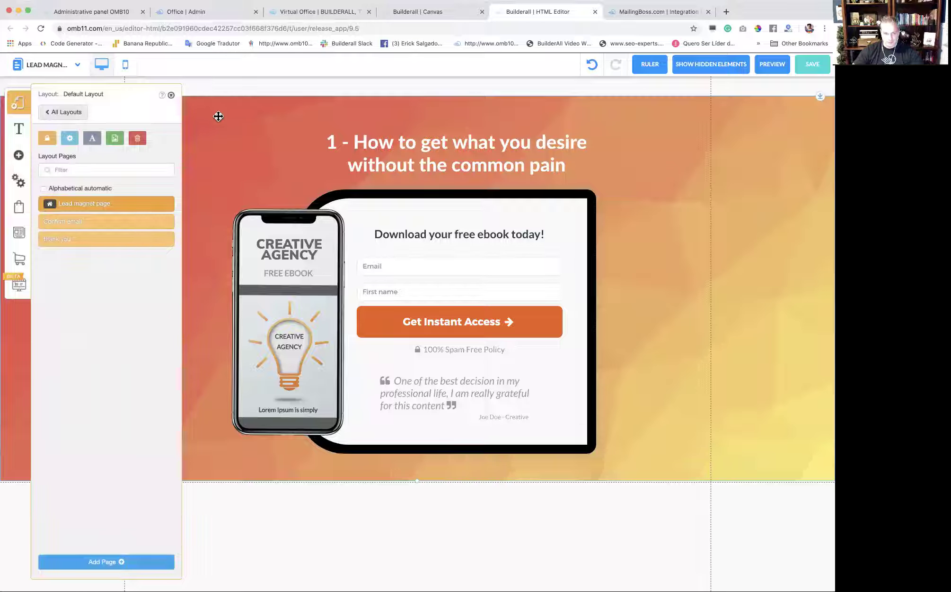
Open the Confirm email page and snap its footer directly under the orange section.
{"action": "left_click", "coordinate": [78, 222]}
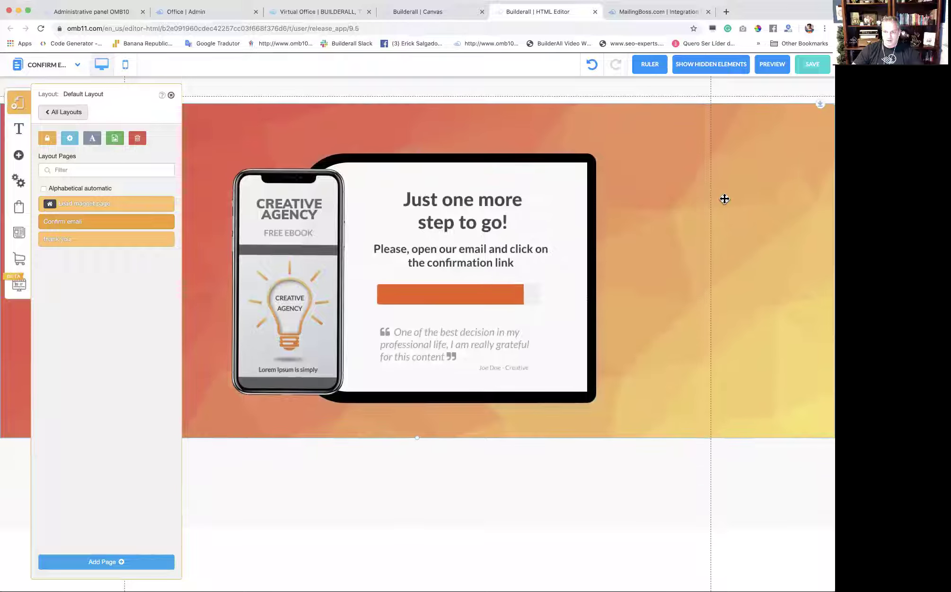
{"action": "left_click", "coordinate": [722, 198]}
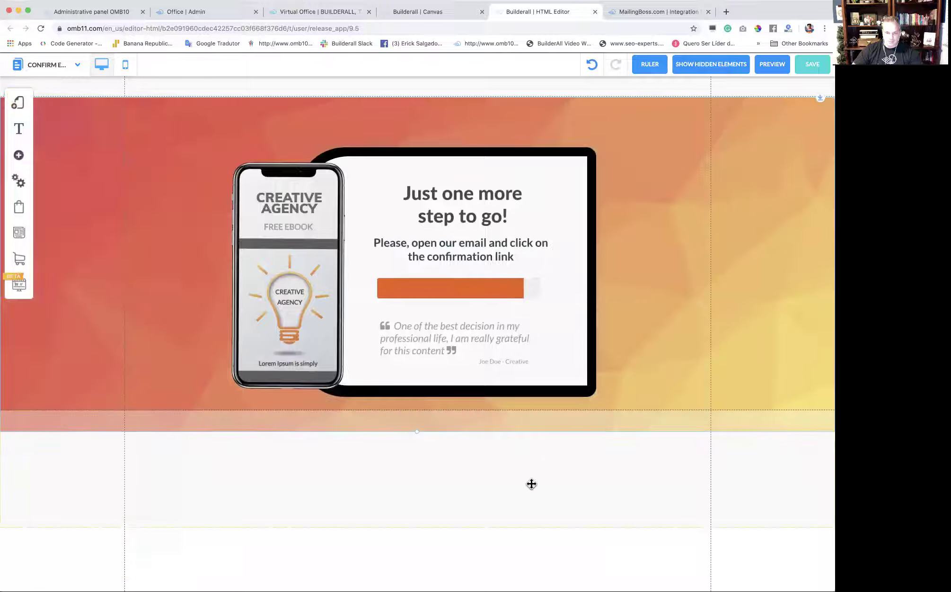
{"action": "left_click_drag", "start_coordinate": [532, 484], "coordinate": [531, 503]}
Open the thank you page, inspect its tablet mockup and orange hero, and reopen Default Layout's pages.
{"action": "left_click", "coordinate": [21, 105]}
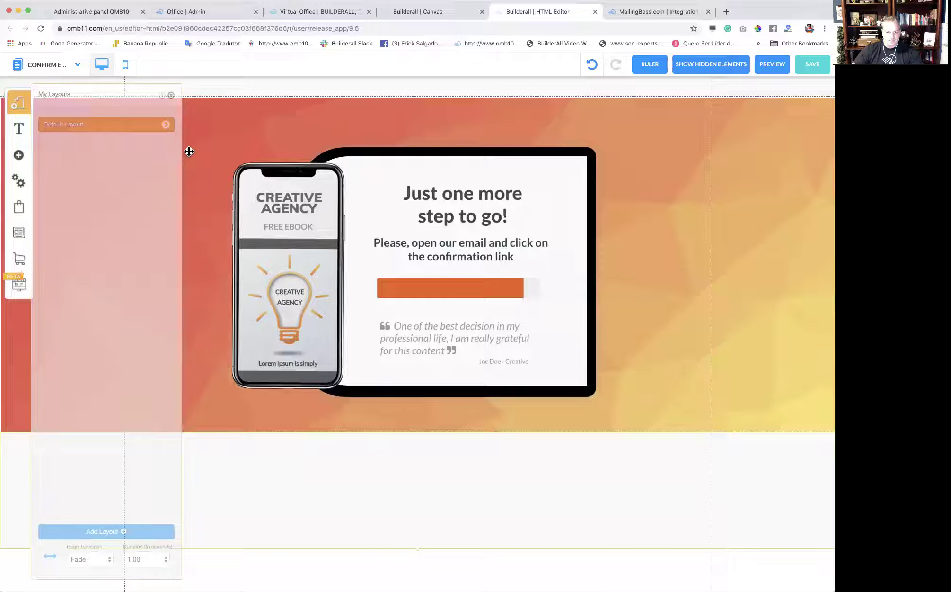
{"action": "left_click", "coordinate": [89, 239]}
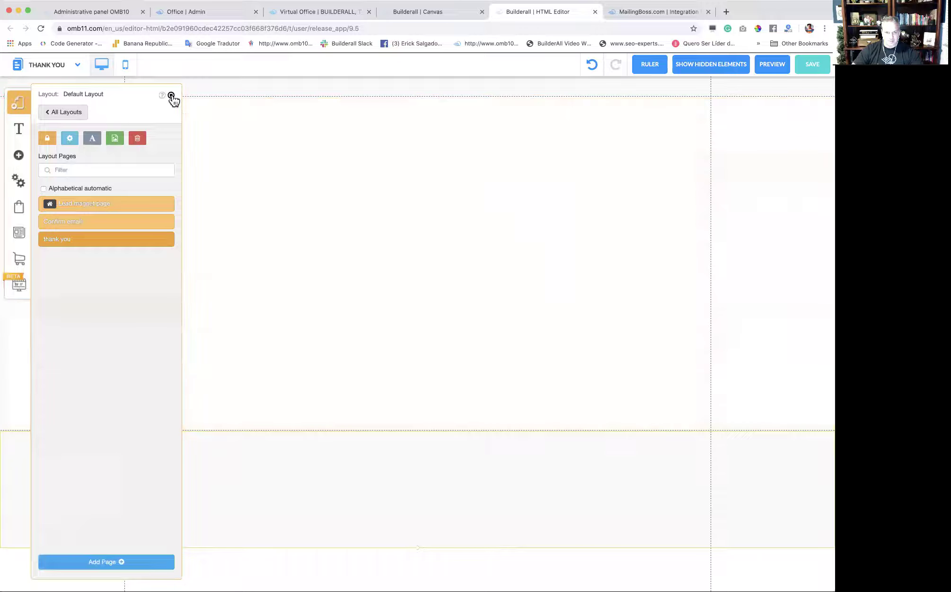
{"action": "left_click", "coordinate": [172, 96]}
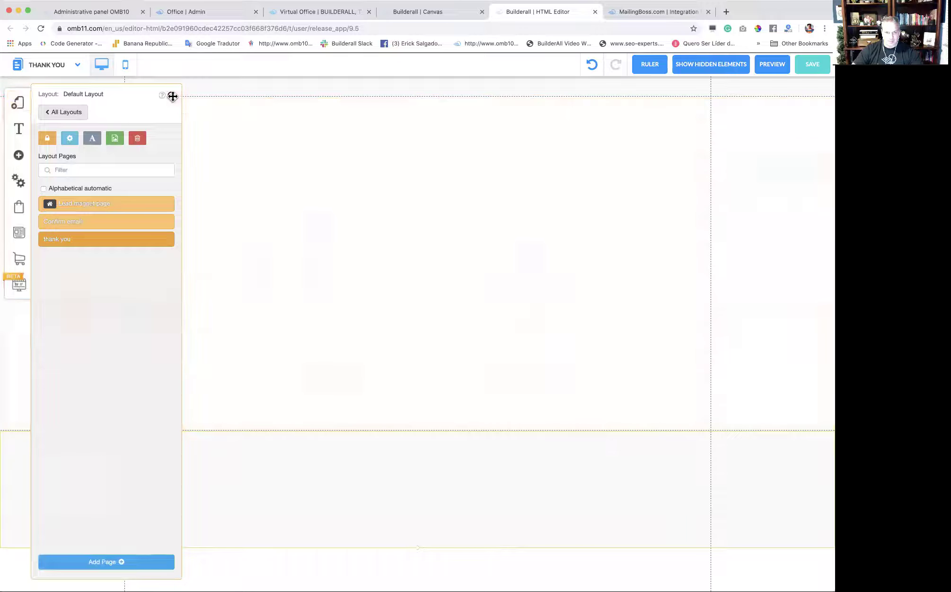
{"action": "scroll", "coordinate": [679, 235], "scroll_direction": "down", "scroll_amount": 1}
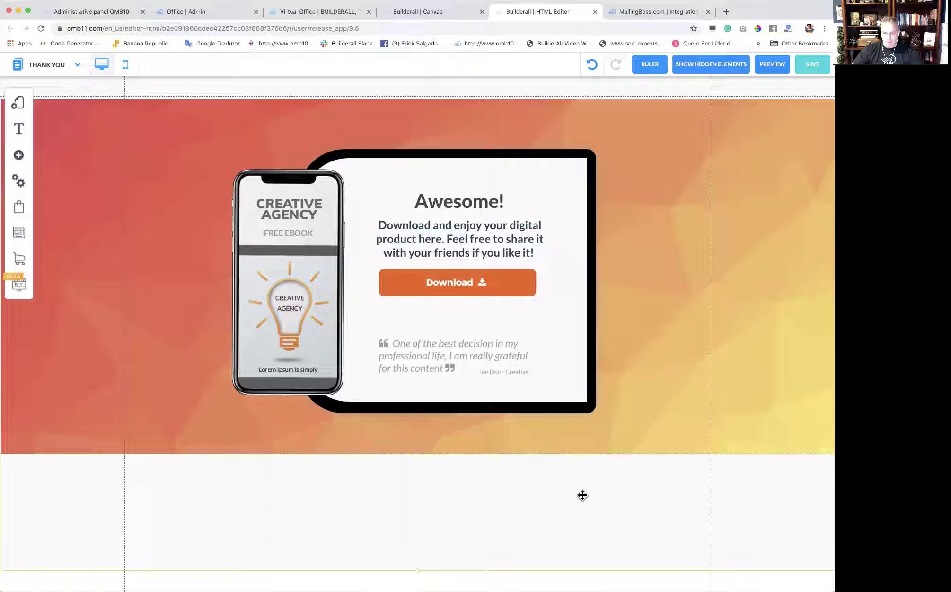
{"action": "left_click", "coordinate": [570, 392]}
{"action": "left_click", "coordinate": [695, 336]}
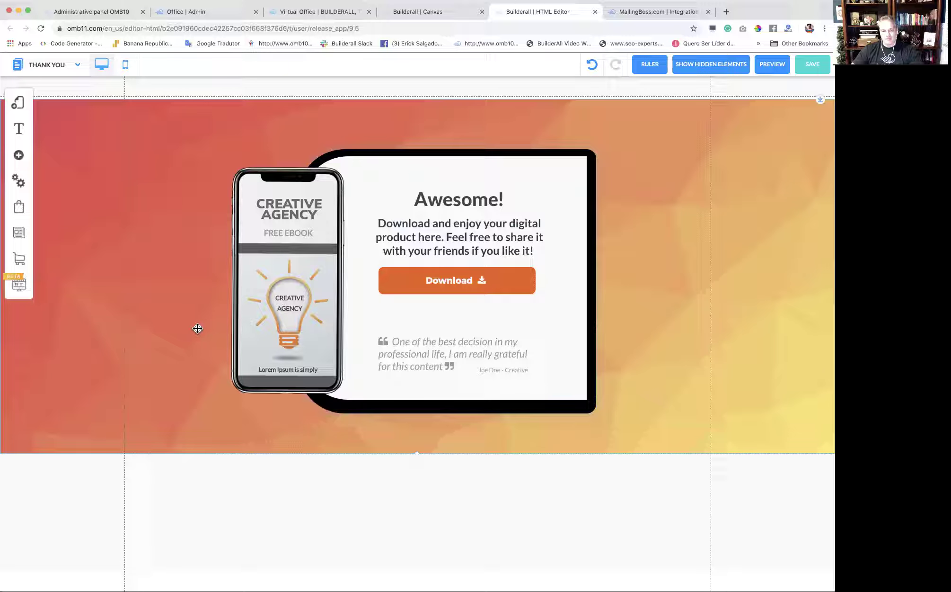
{"action": "left_click", "coordinate": [20, 110]}
{"action": "left_click", "coordinate": [165, 125]}
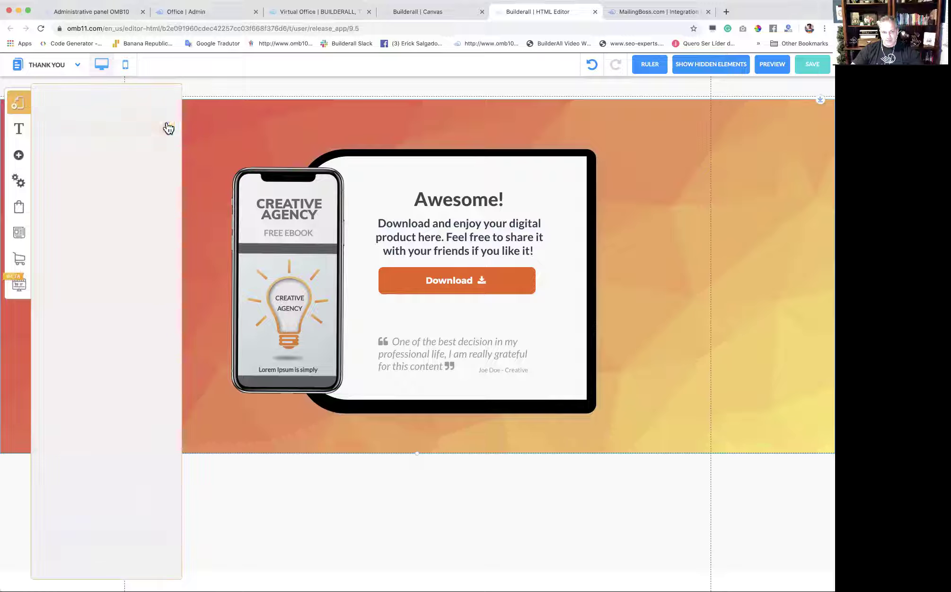
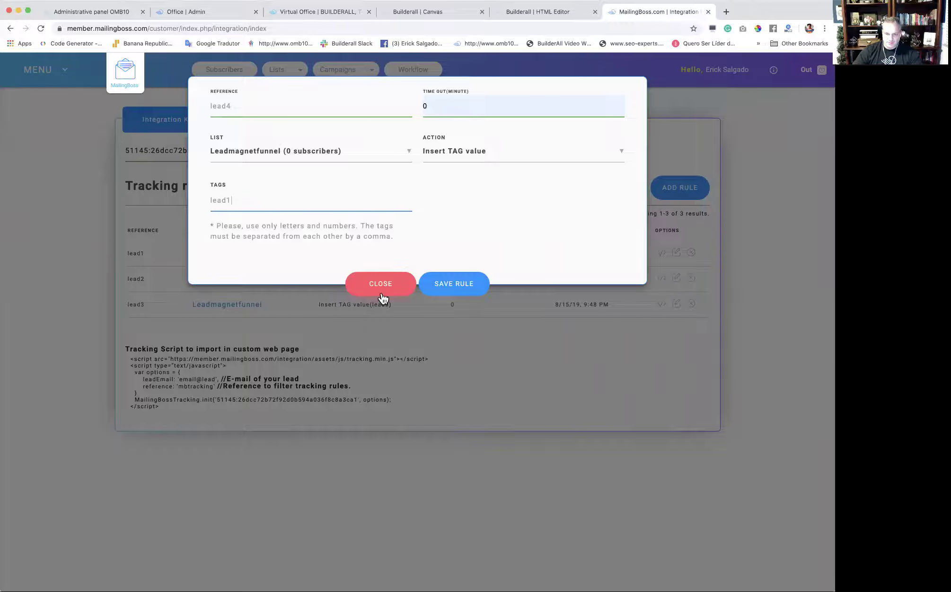
Discard the unfinished lead4 tracking rule form.
{"action": "left_click", "coordinate": [382, 293]}
Delete the existing lead1, lead3 and lead2 tracking rules.
{"action": "left_click", "coordinate": [691, 253]}
{"action": "left_click", "coordinate": [611, 156]}
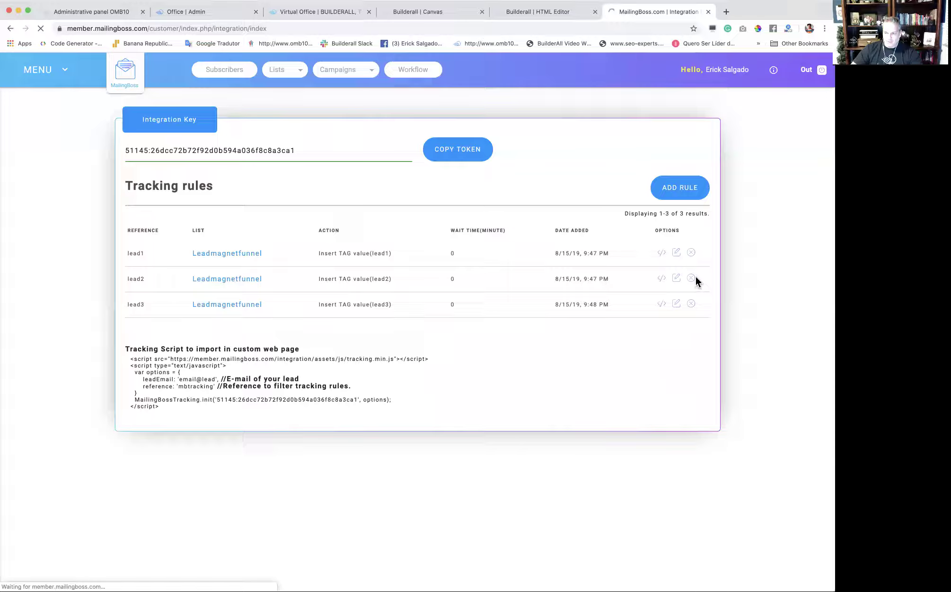
{"action": "left_click", "coordinate": [695, 301]}
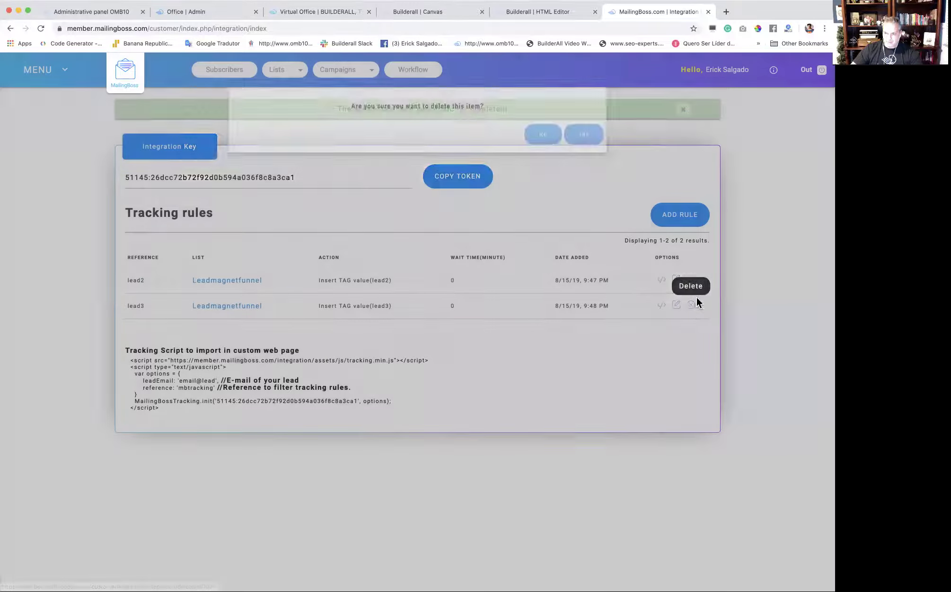
{"action": "left_click", "coordinate": [620, 159]}
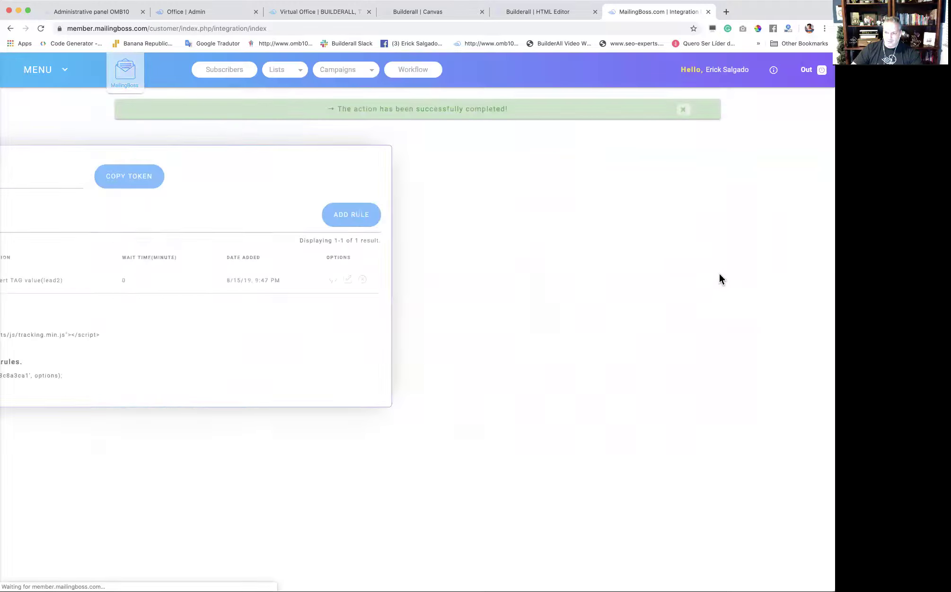
{"action": "left_click", "coordinate": [692, 280]}
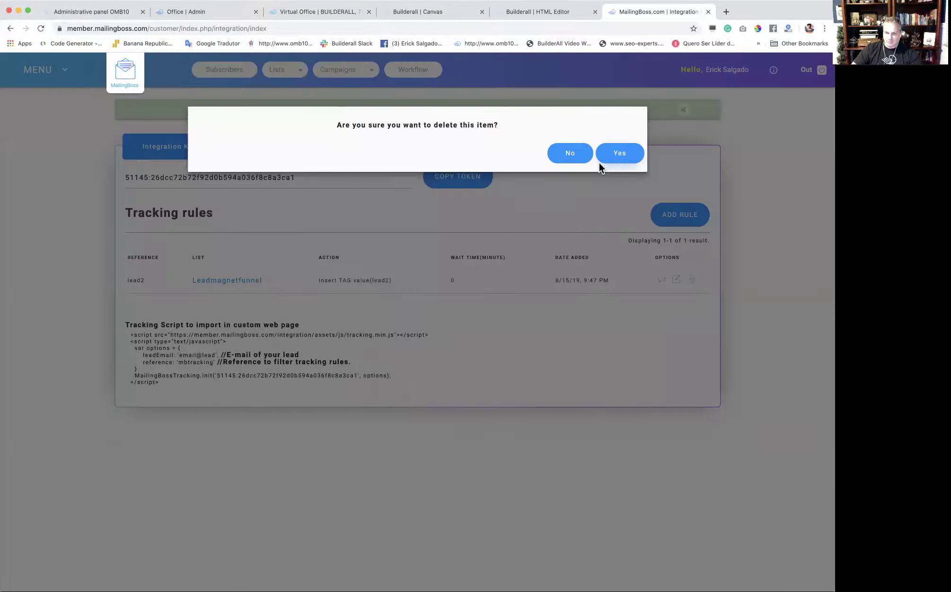
{"action": "left_click", "coordinate": [600, 162]}
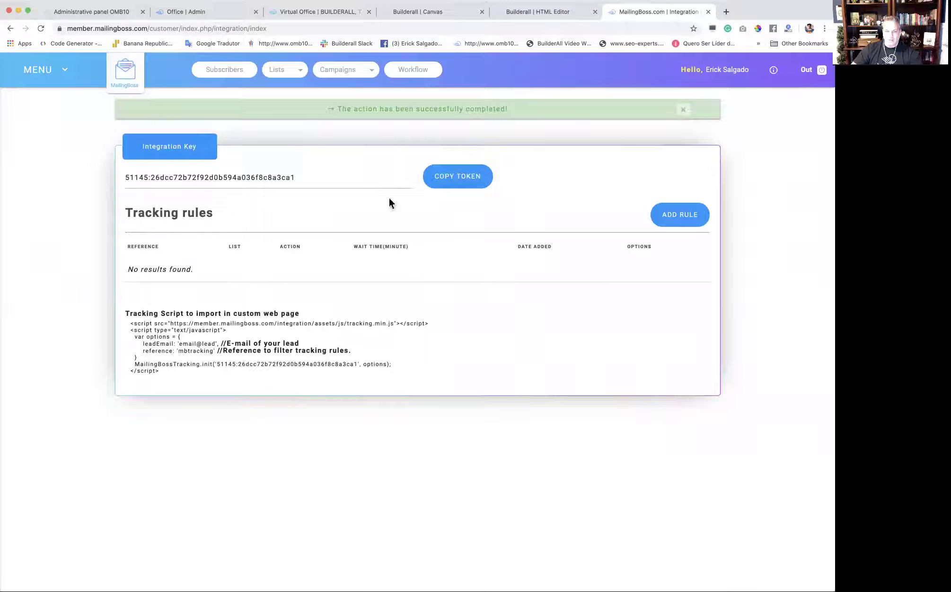
Add rule lead1: time out 0, list Leadmagnetfunnel, Insert TAG value, tag lead1.
{"action": "left_click", "coordinate": [680, 214]}
{"action": "left_click", "coordinate": [265, 112]}
{"action": "type", "text": "lead1"}
{"action": "left_click", "coordinate": [441, 110]}
{"action": "left_click", "coordinate": [439, 129]}
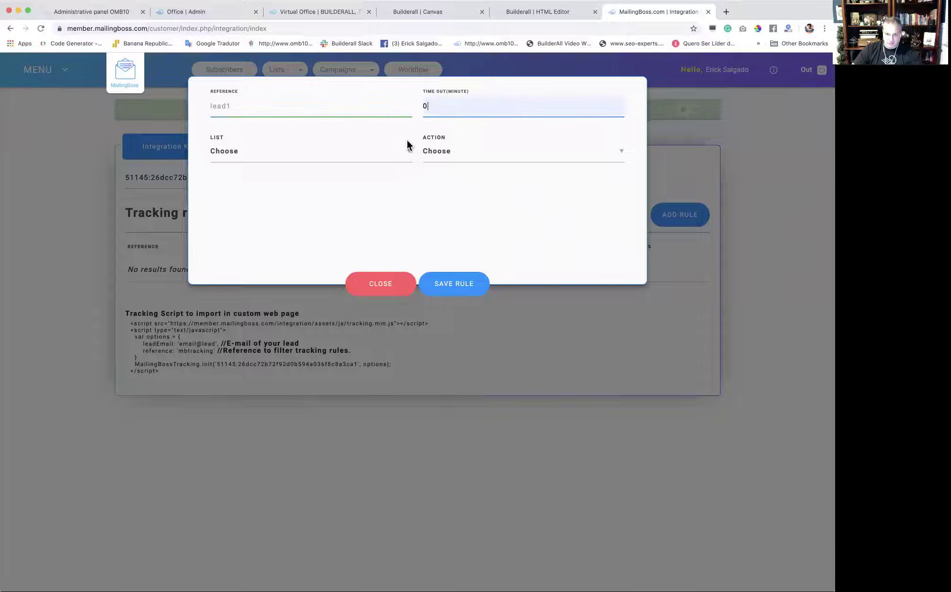
{"action": "left_click", "coordinate": [312, 160]}
{"action": "left_click", "coordinate": [299, 175]}
{"action": "left_click", "coordinate": [458, 161]}
{"action": "left_click", "coordinate": [458, 200]}
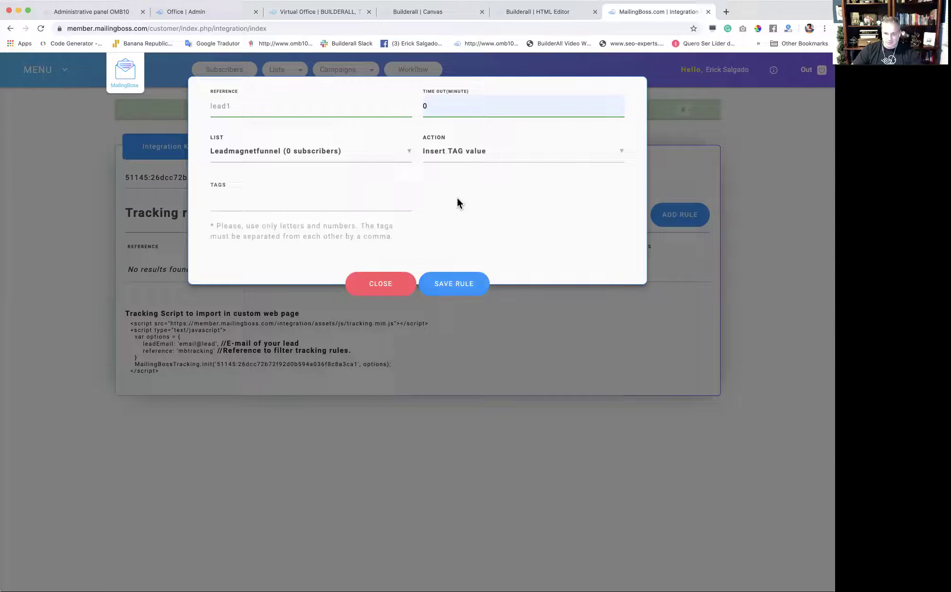
{"action": "left_click", "coordinate": [296, 203]}
{"action": "type", "text": "lead"}
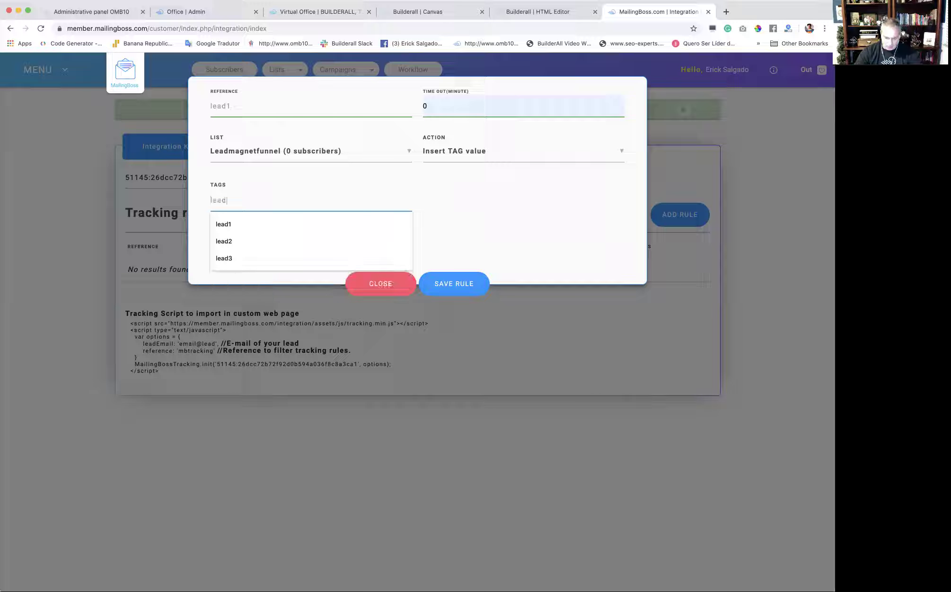
{"action": "type", "text": "1"}
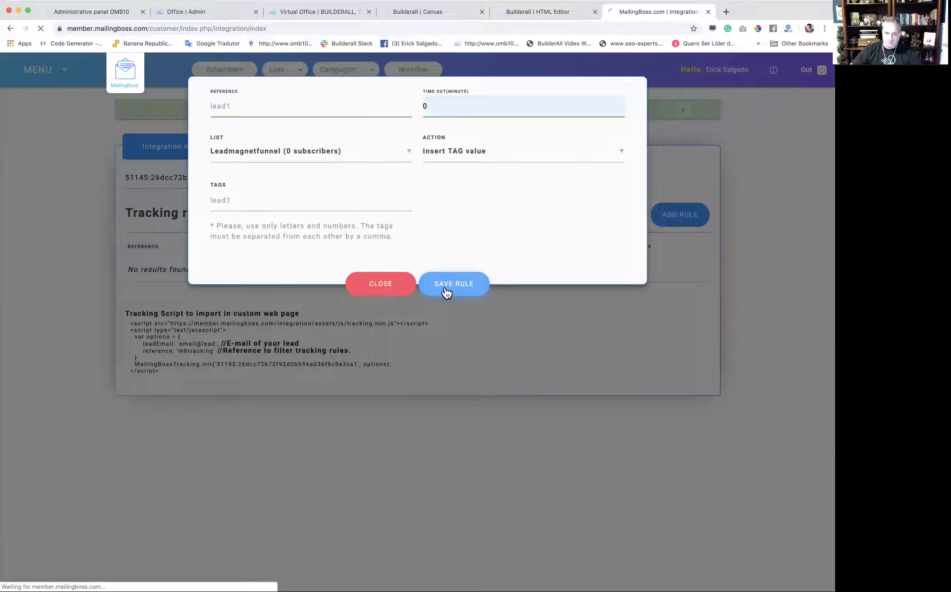
{"action": "left_click", "coordinate": [446, 293]}
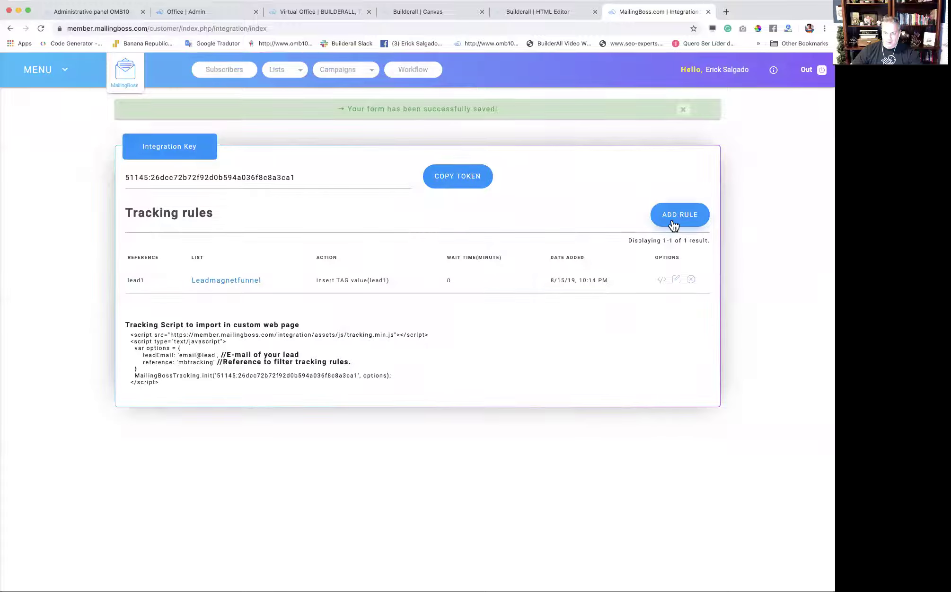
Add rule lead2: time out 0, list Leadmagnetfunnel, Insert TAG value, tag lead2.
{"action": "left_click", "coordinate": [673, 224]}
{"action": "left_click", "coordinate": [253, 110]}
{"action": "type", "text": "leadd"}
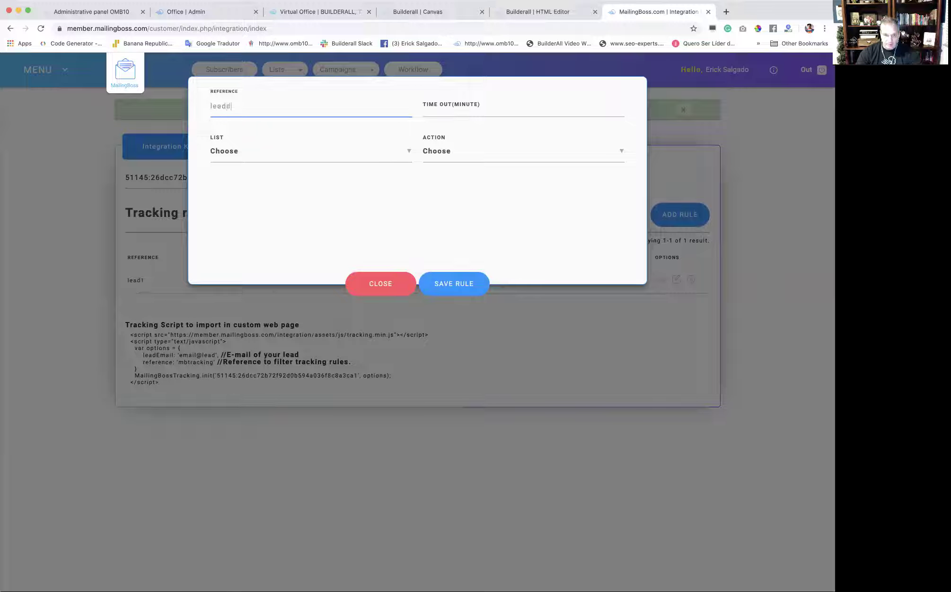
{"action": "key", "text": "BackSpace"}
{"action": "type", "text": "2"}
{"action": "left_click", "coordinate": [416, 113]}
{"action": "type", "text": "0"}
{"action": "left_click", "coordinate": [361, 150]}
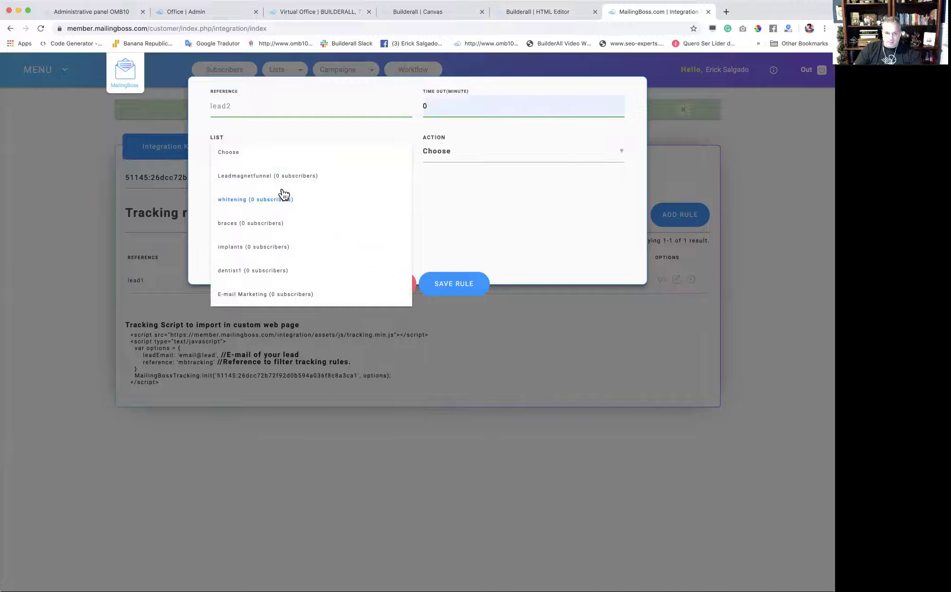
{"action": "left_click", "coordinate": [271, 175]}
{"action": "left_click", "coordinate": [456, 152]}
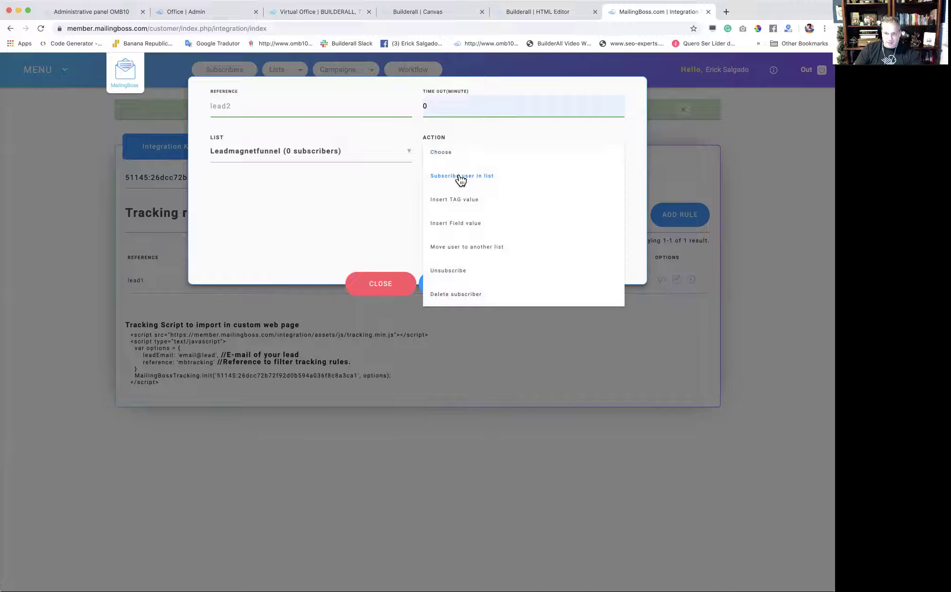
{"action": "left_click", "coordinate": [461, 209]}
{"action": "left_click", "coordinate": [270, 204]}
{"action": "type", "text": "lkead"}
{"action": "key", "text": "BackSpace"}
{"action": "key", "text": "BackSpace"}
{"action": "key", "text": "BackSpace"}
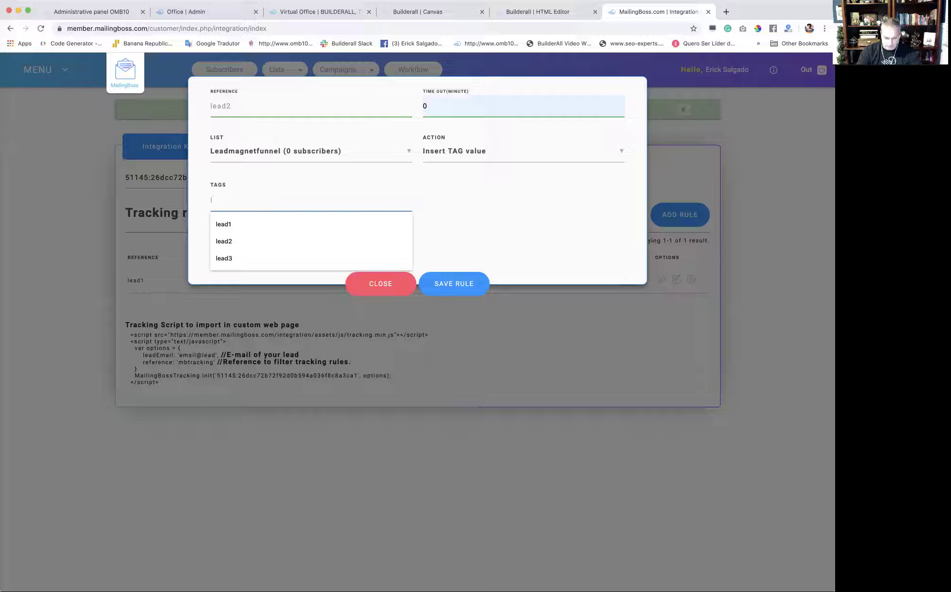
{"action": "left_click", "coordinate": [224, 241]}
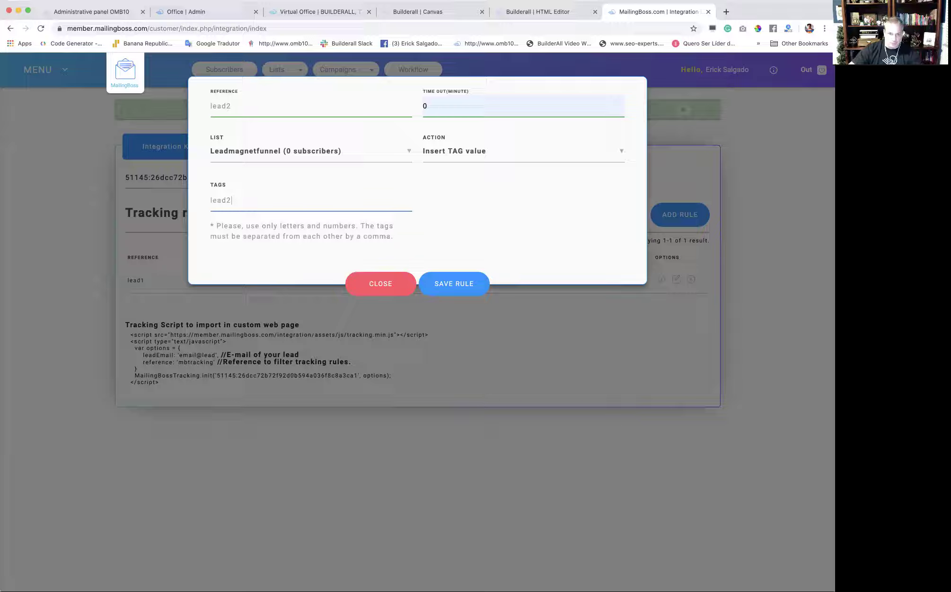
{"action": "left_click", "coordinate": [472, 284]}
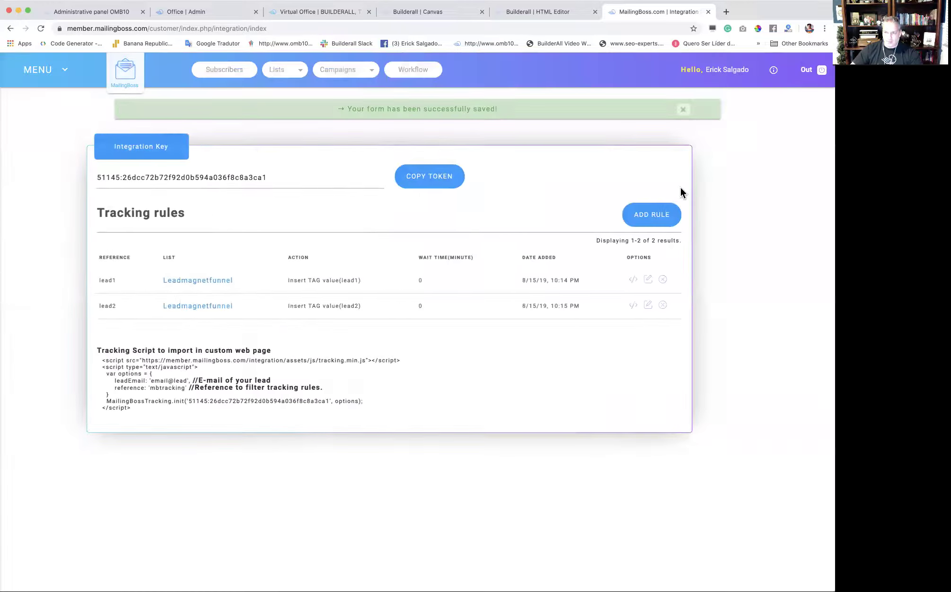
Add rule lead3: time out 0, list Leadmagnetfunnel, Insert TAG value, tag lead3.
{"action": "left_click", "coordinate": [681, 217]}
{"action": "left_click", "coordinate": [265, 109]}
{"action": "type", "text": "la"}
{"action": "type", "text": "ad3"}
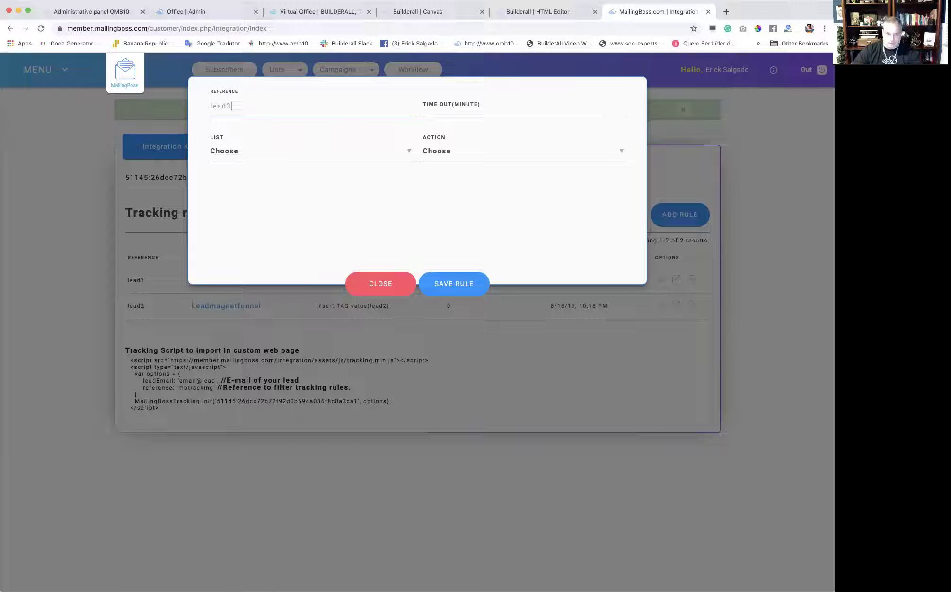
{"action": "left_click", "coordinate": [433, 108]}
{"action": "left_click", "coordinate": [445, 127]}
{"action": "left_click", "coordinate": [284, 156]}
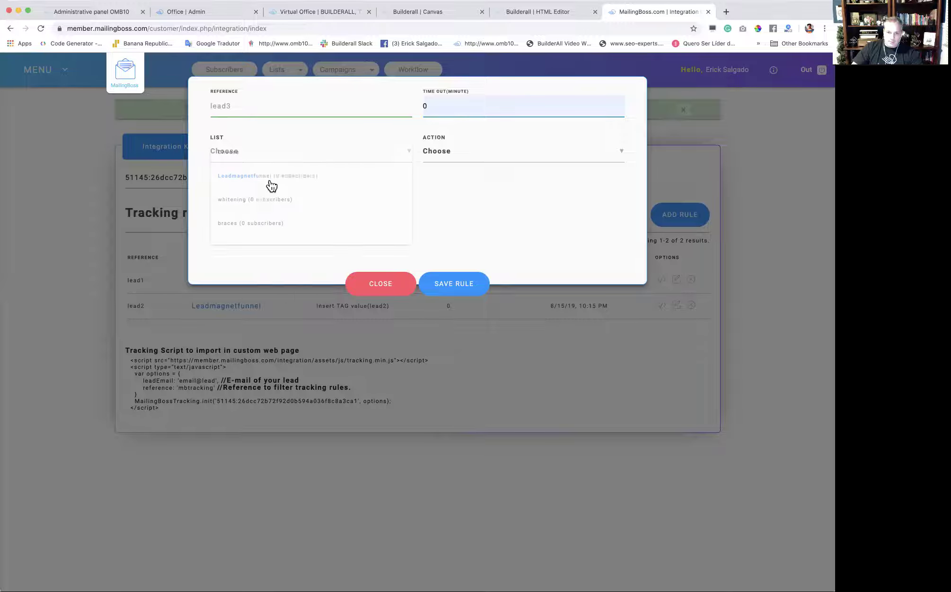
{"action": "left_click", "coordinate": [267, 182]}
{"action": "left_click", "coordinate": [465, 156]}
{"action": "left_click", "coordinate": [457, 199]}
{"action": "left_click", "coordinate": [291, 199]}
{"action": "type", "text": "leade"}
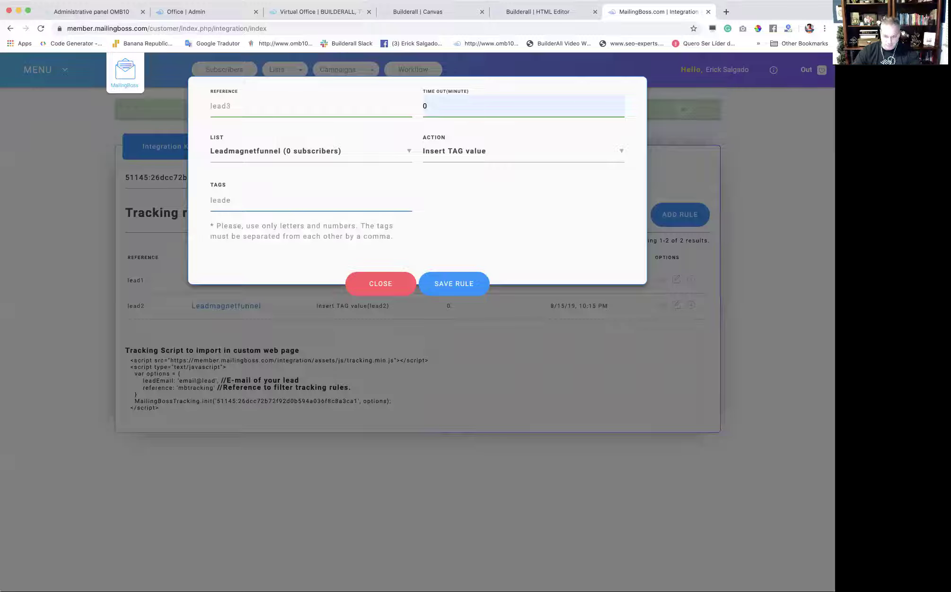
{"action": "key", "text": "BackSpace"}
{"action": "type", "text": "3"}
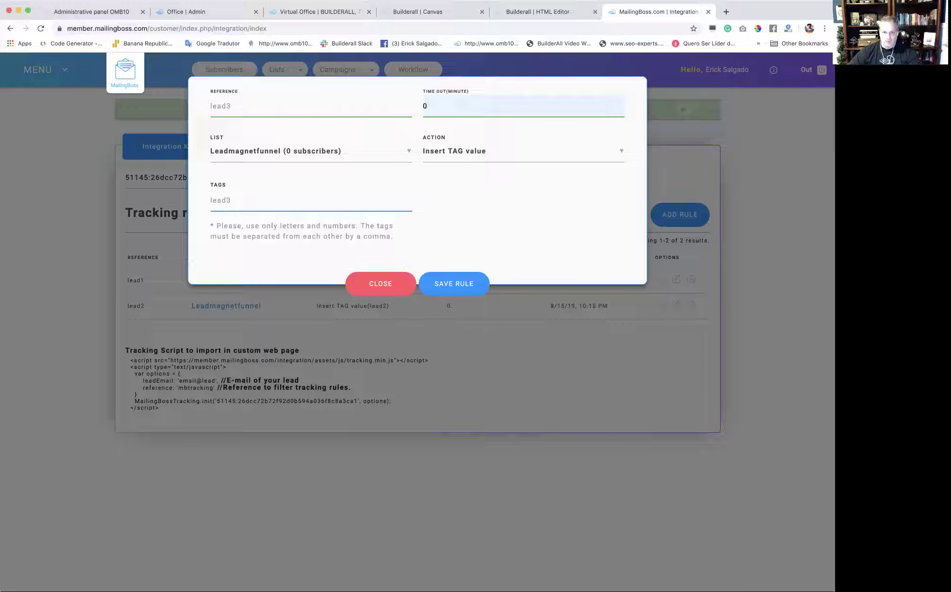
{"action": "left_click", "coordinate": [445, 283]}
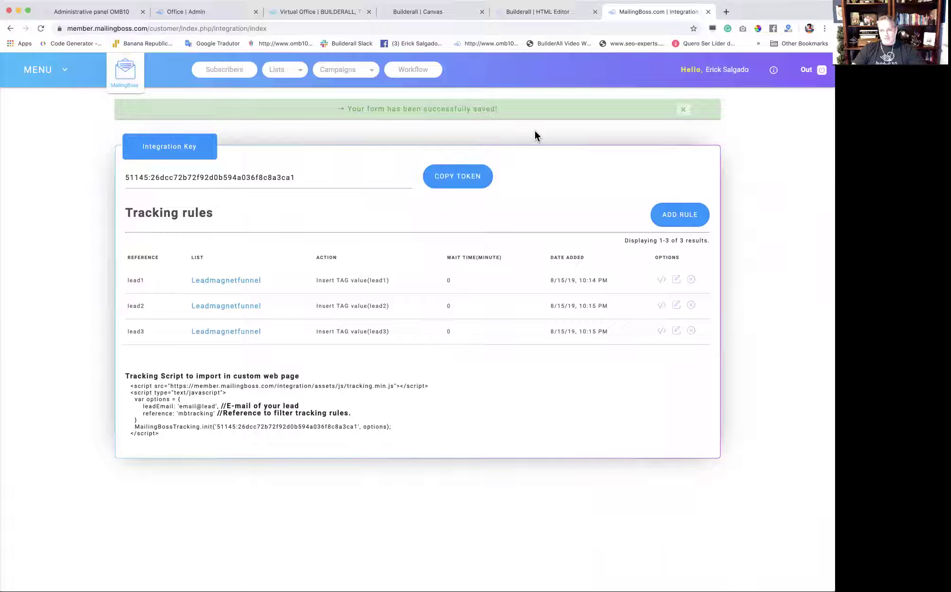
{"action": "left_click", "coordinate": [549, 11]}
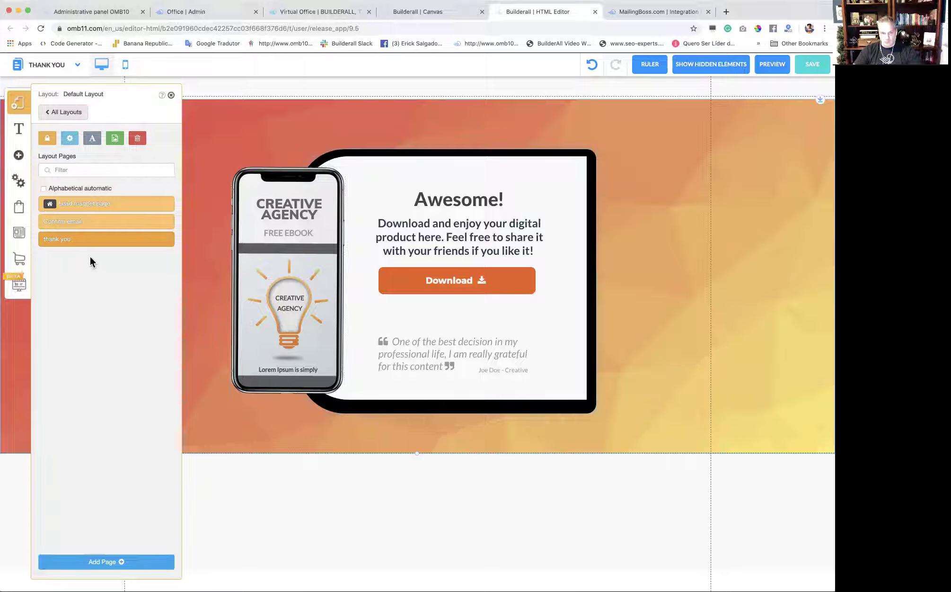
Enter lead1 as the thank you page's Mailing Boss Reference TAG and save.
{"action": "left_click", "coordinate": [167, 239]}
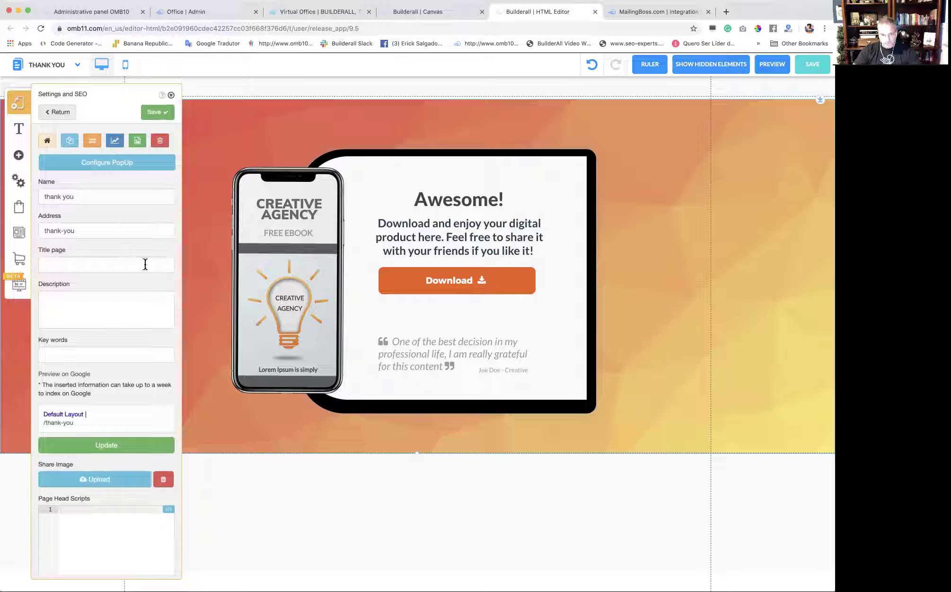
{"action": "scroll", "coordinate": [140, 293], "scroll_direction": "down", "scroll_amount": 1}
{"action": "scroll", "coordinate": [137, 312], "scroll_direction": "down", "scroll_amount": 1}
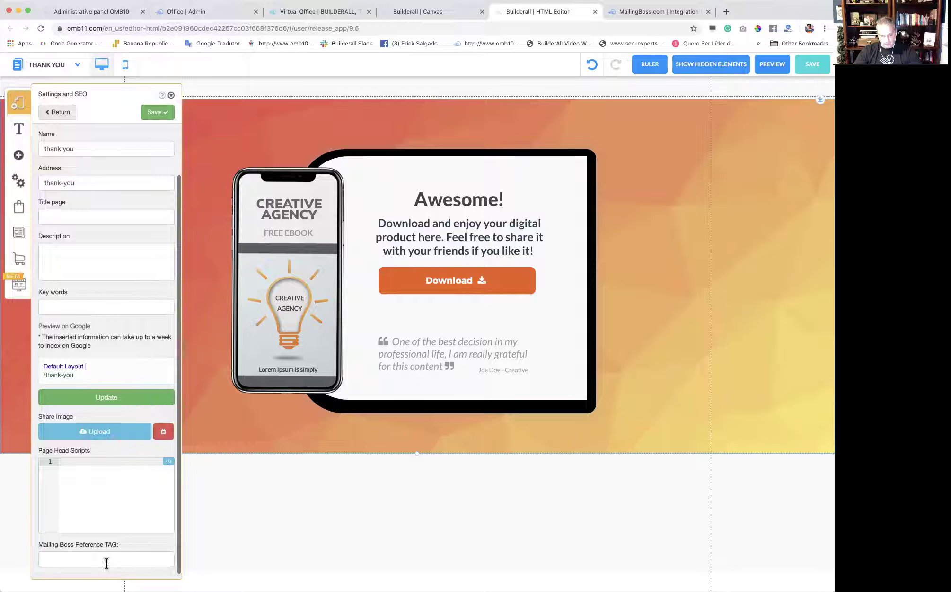
{"action": "left_click", "coordinate": [84, 560]}
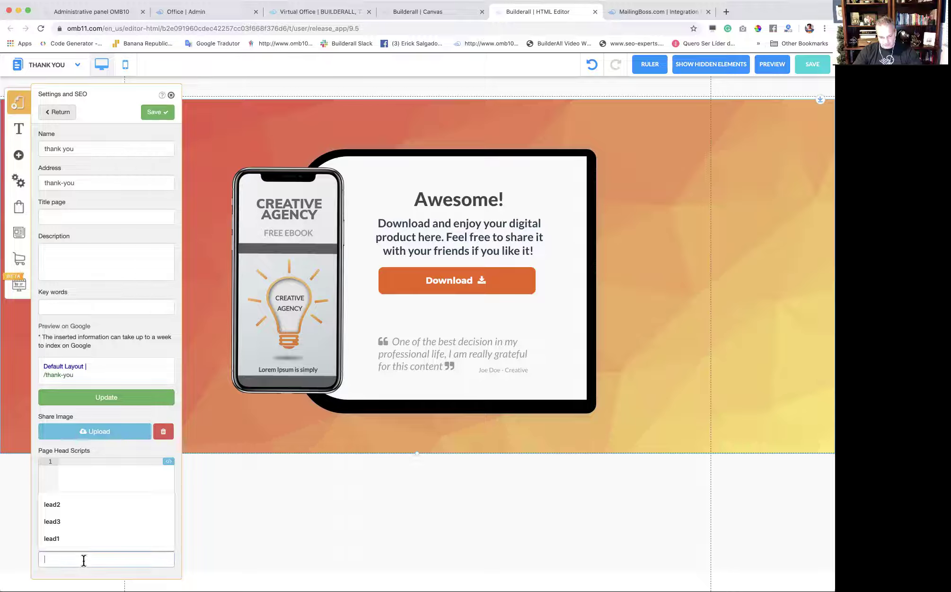
{"action": "type", "text": "lead1"}
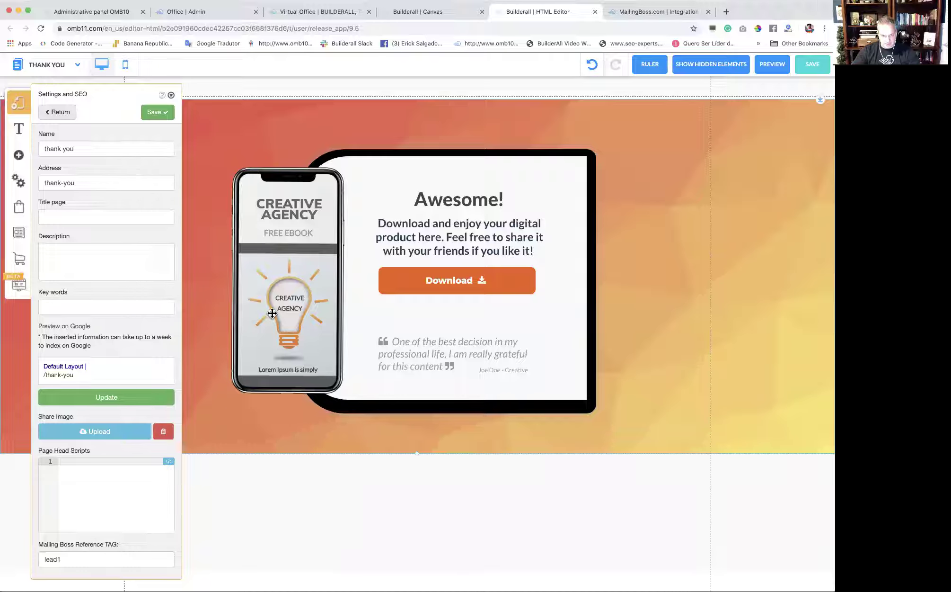
{"action": "left_click", "coordinate": [158, 112]}
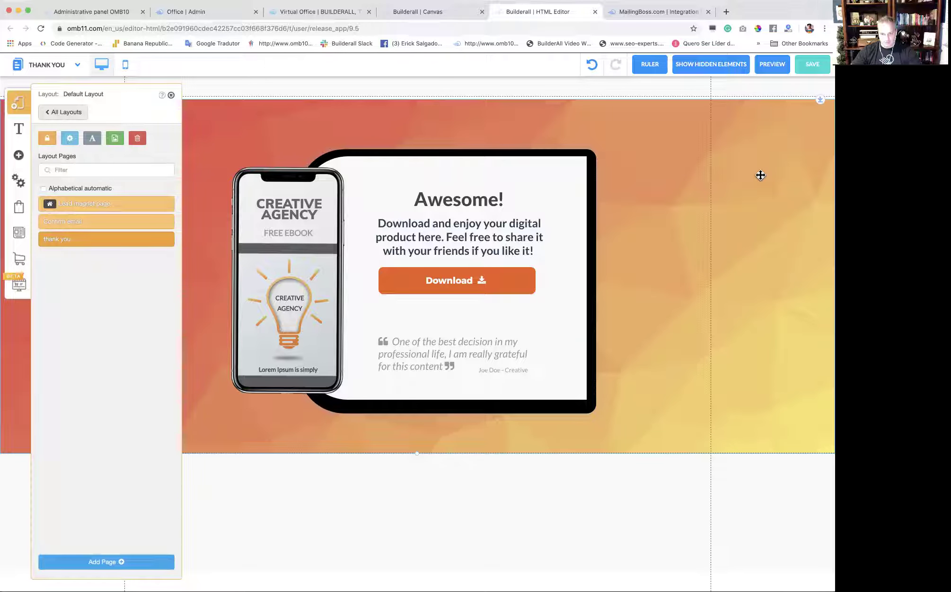
Confirm the Lead magnet opt-in form redirects subscribers to the thank-you page.
{"action": "left_click", "coordinate": [119, 208]}
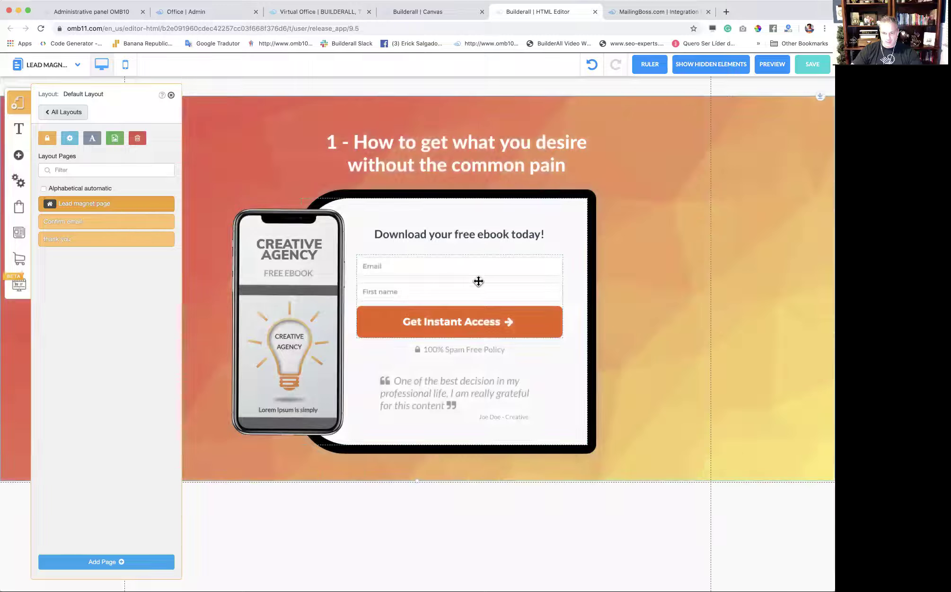
{"action": "left_click", "coordinate": [478, 280]}
{"action": "left_click", "coordinate": [387, 256]}
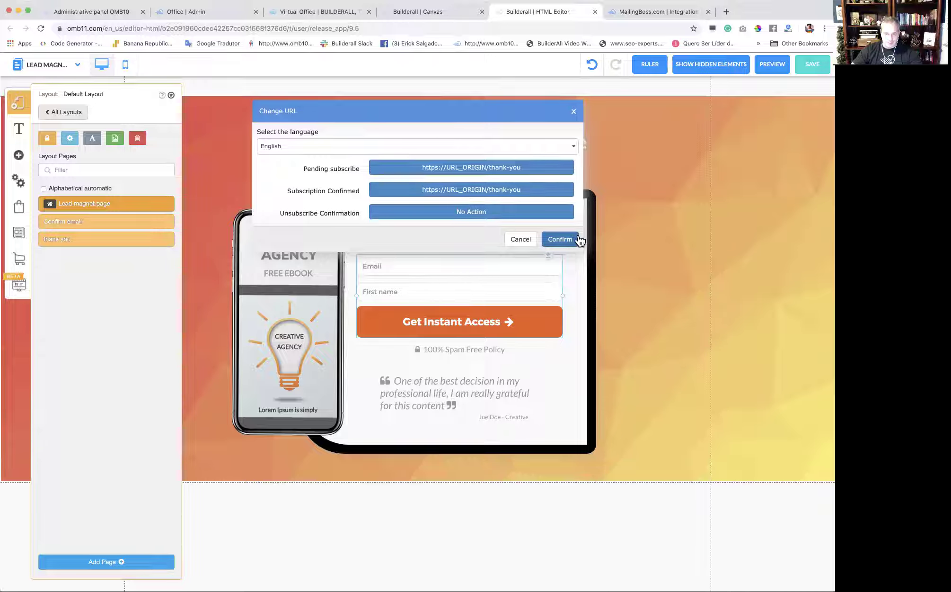
{"action": "left_click", "coordinate": [573, 112]}
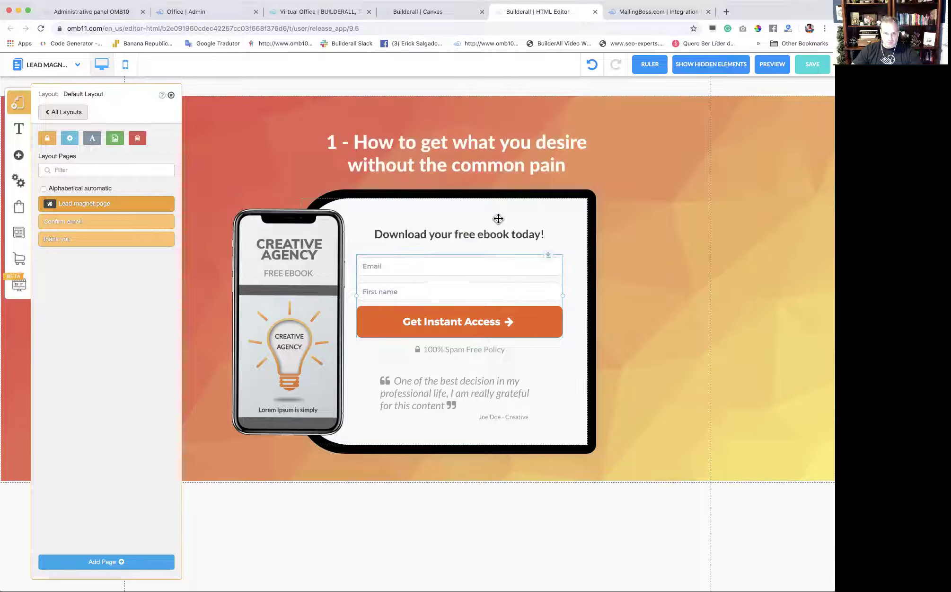
Select the full Mailing Boss Integration Key in the layout settings and save them.
{"action": "left_click", "coordinate": [70, 140]}
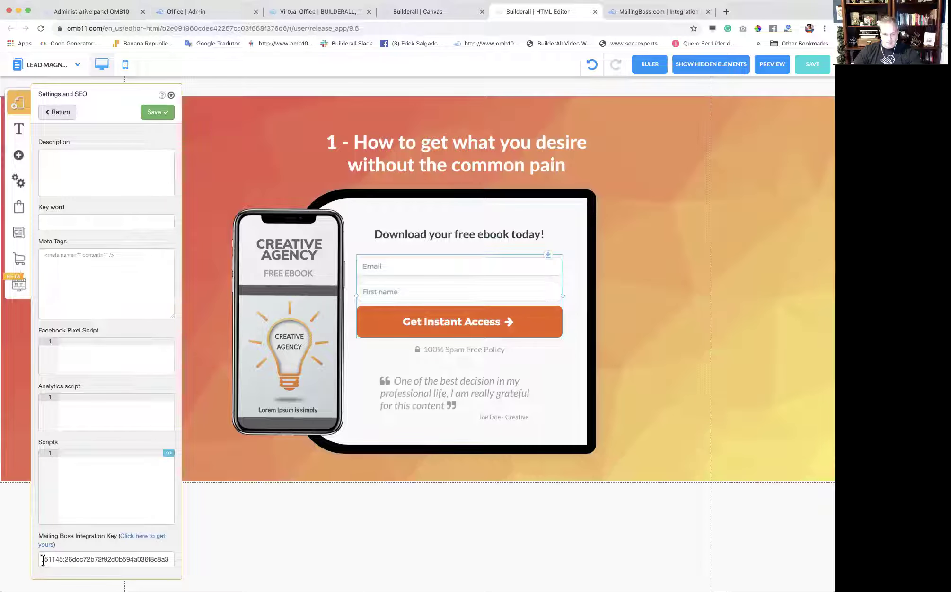
{"action": "left_click_drag", "start_coordinate": [43, 559], "coordinate": [169, 560]}
{"action": "left_click", "coordinate": [156, 112]}
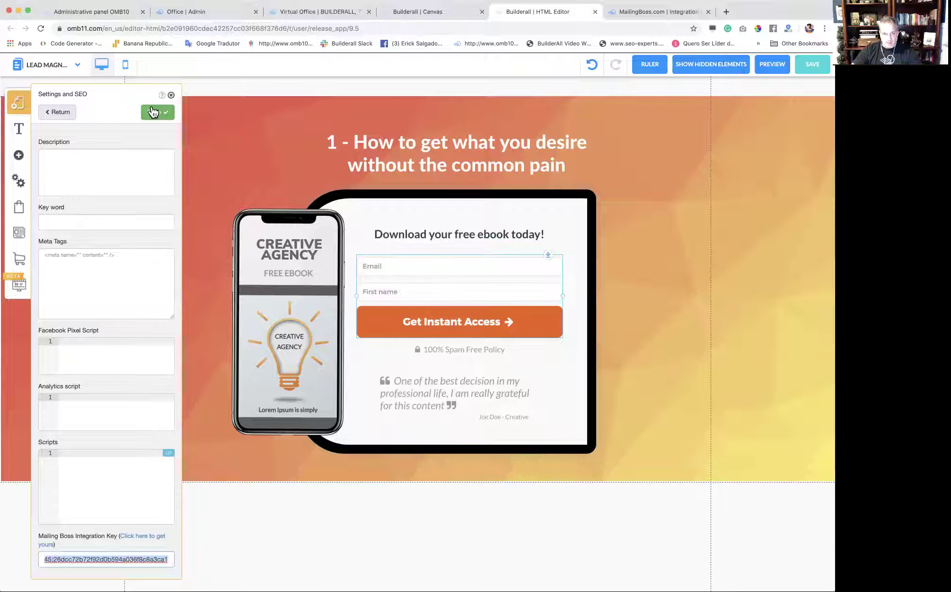
{"action": "left_click", "coordinate": [171, 95]}
{"action": "left_click", "coordinate": [18, 102]}
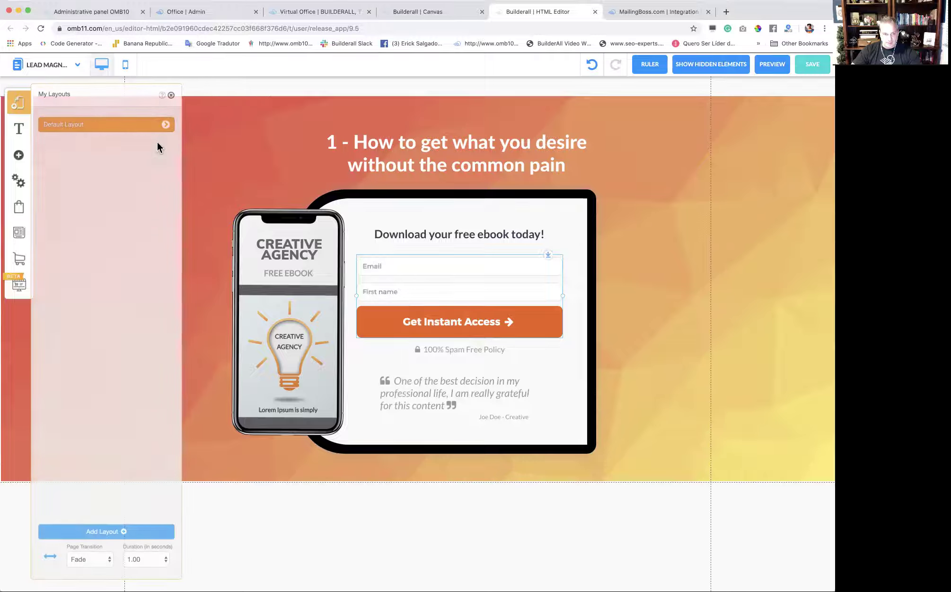
Review the thank you page's settings in the Default Layout.
{"action": "left_click", "coordinate": [168, 131]}
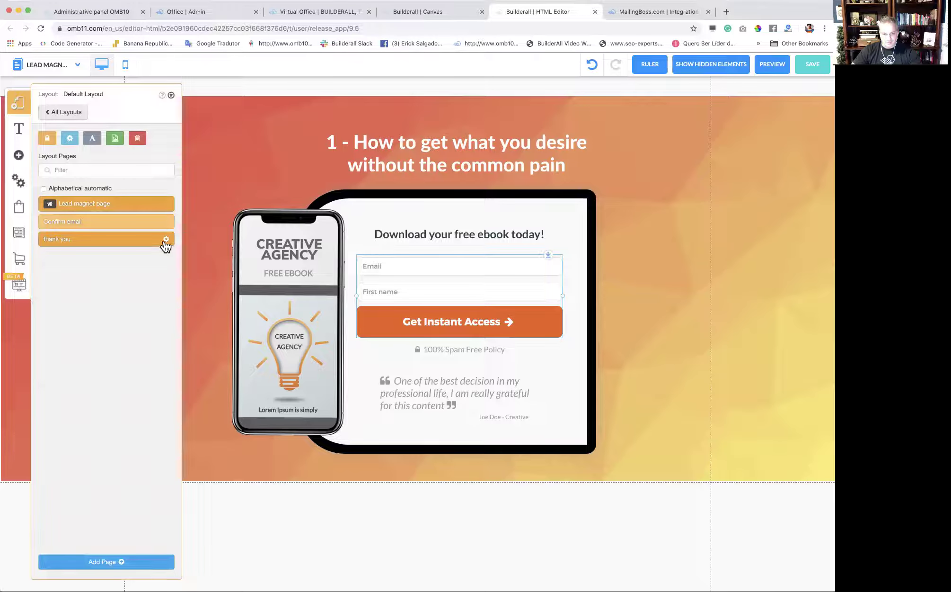
{"action": "left_click", "coordinate": [165, 240]}
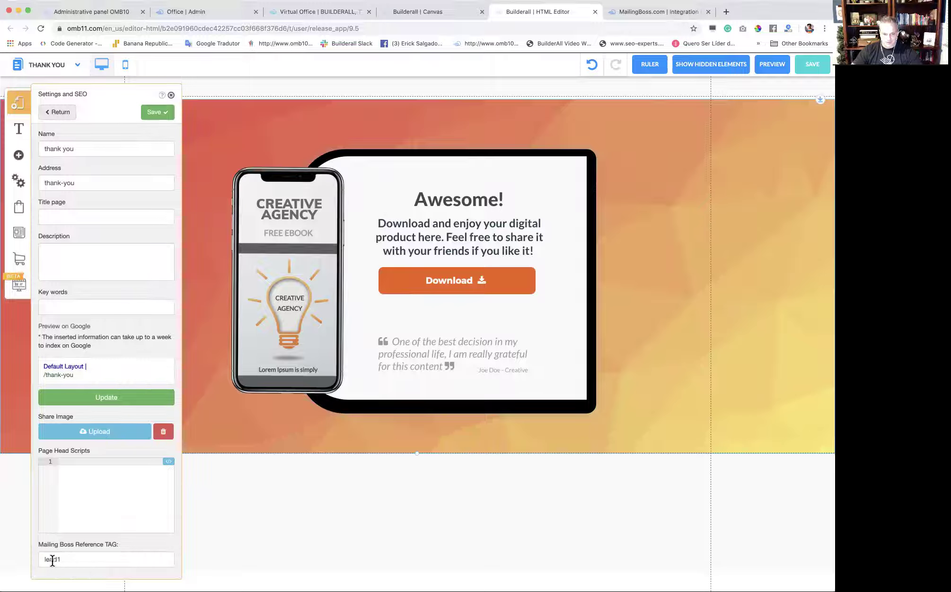
{"action": "left_click", "coordinate": [172, 95]}
Save the whole funnel and leave the page editor.
{"action": "left_click", "coordinate": [822, 66]}
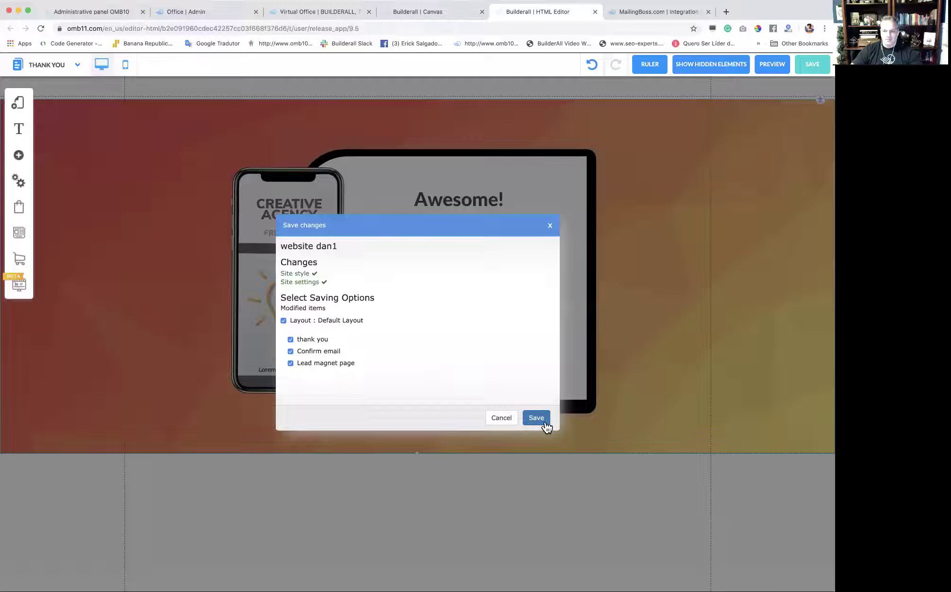
{"action": "left_click", "coordinate": [540, 418]}
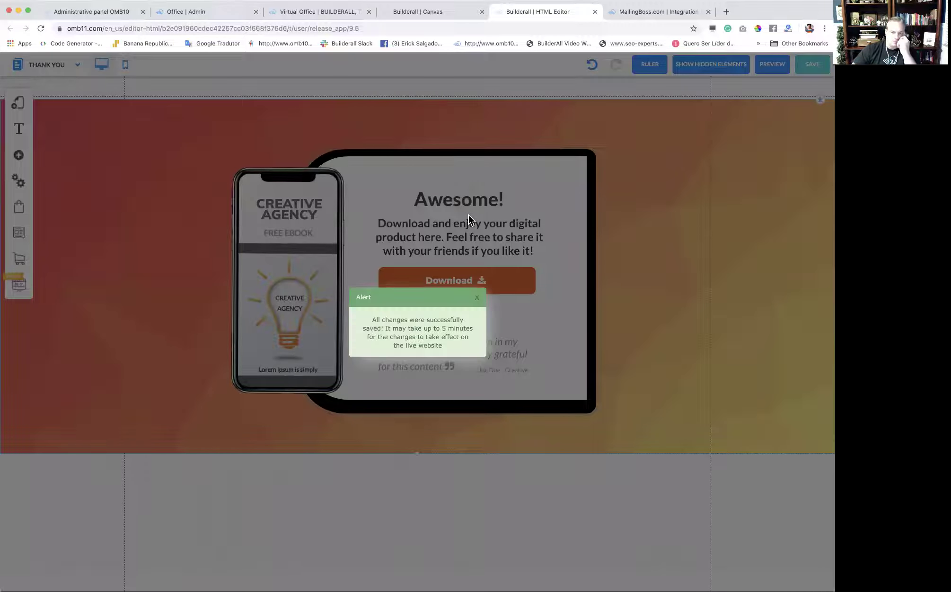
{"action": "left_click", "coordinate": [477, 298]}
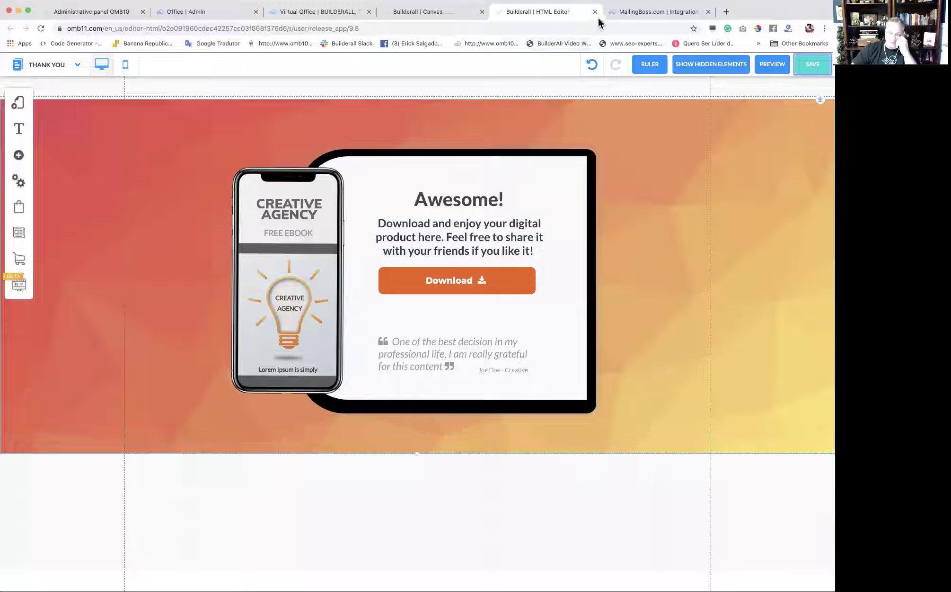
{"action": "left_click", "coordinate": [595, 12]}
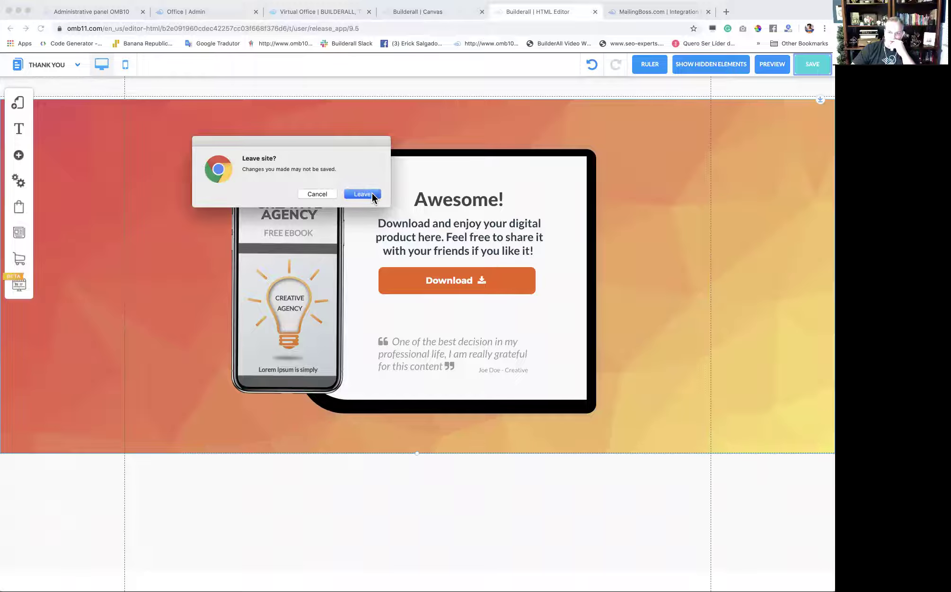
{"action": "left_click", "coordinate": [372, 194]}
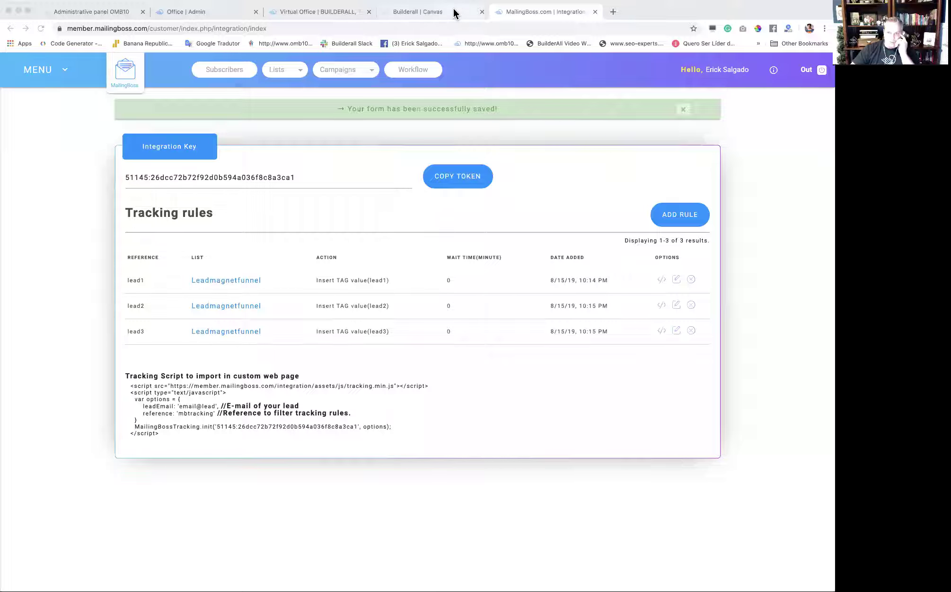
In Pixel Perfect Builder, connect dan1 to the dan1 subdomain of the owner's domain.
{"action": "left_click", "coordinate": [328, 11]}
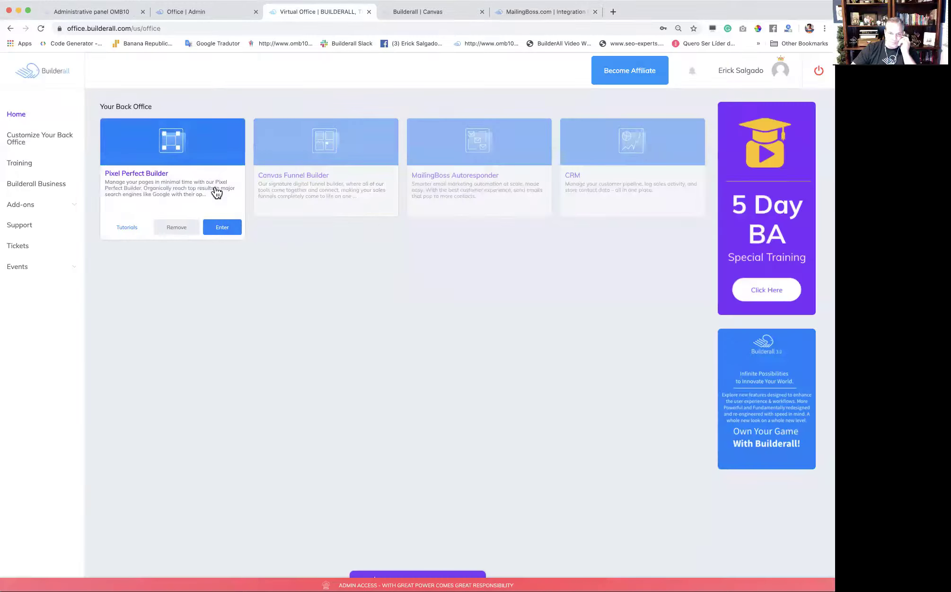
{"action": "left_click", "coordinate": [222, 228]}
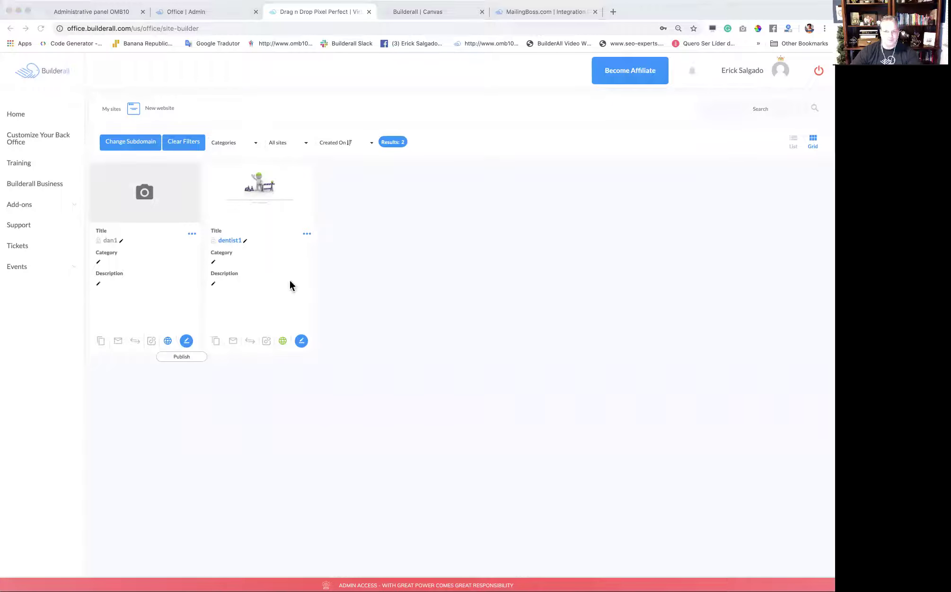
{"action": "left_click", "coordinate": [489, 85]}
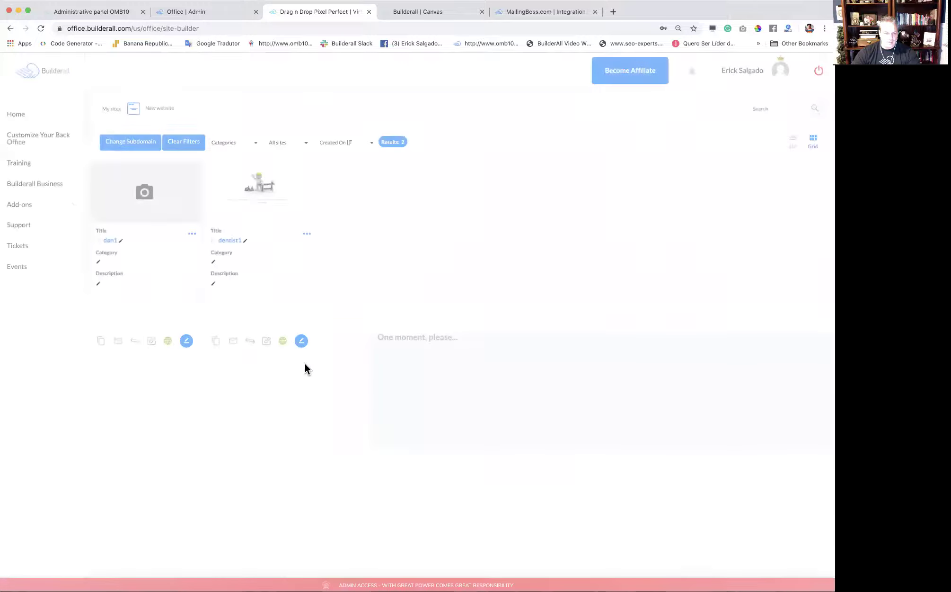
{"action": "left_click", "coordinate": [192, 233]}
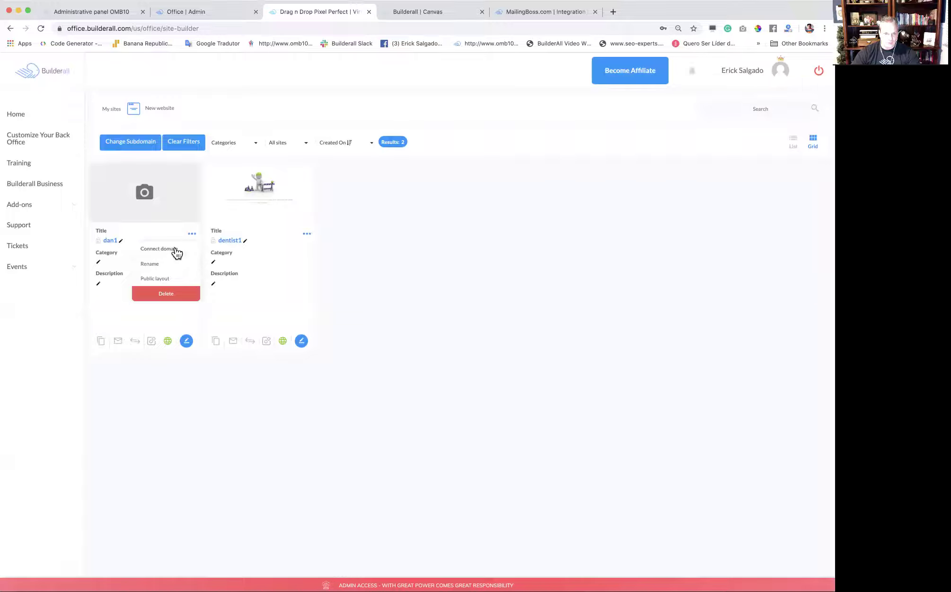
{"action": "left_click", "coordinate": [158, 248]}
{"action": "left_click", "coordinate": [363, 188]}
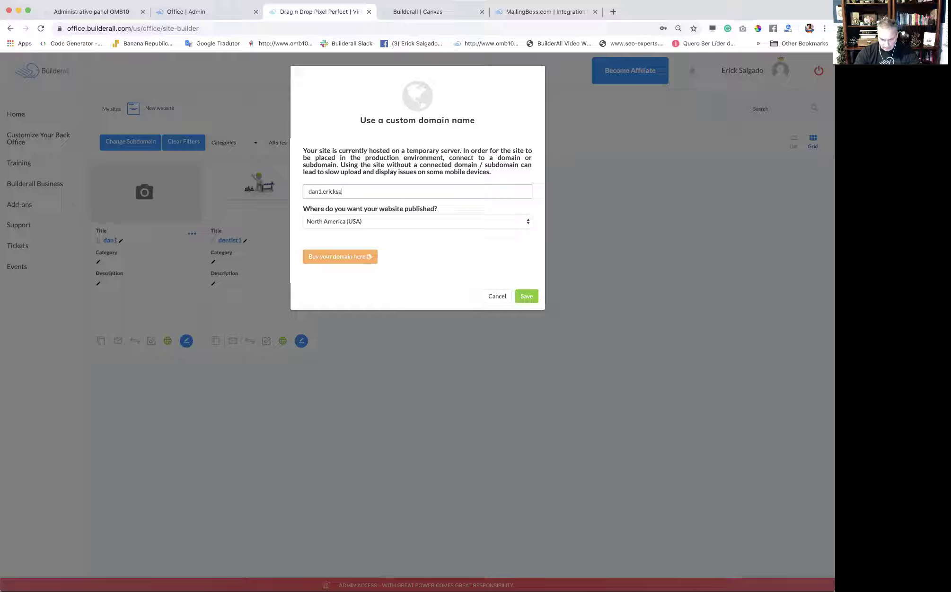
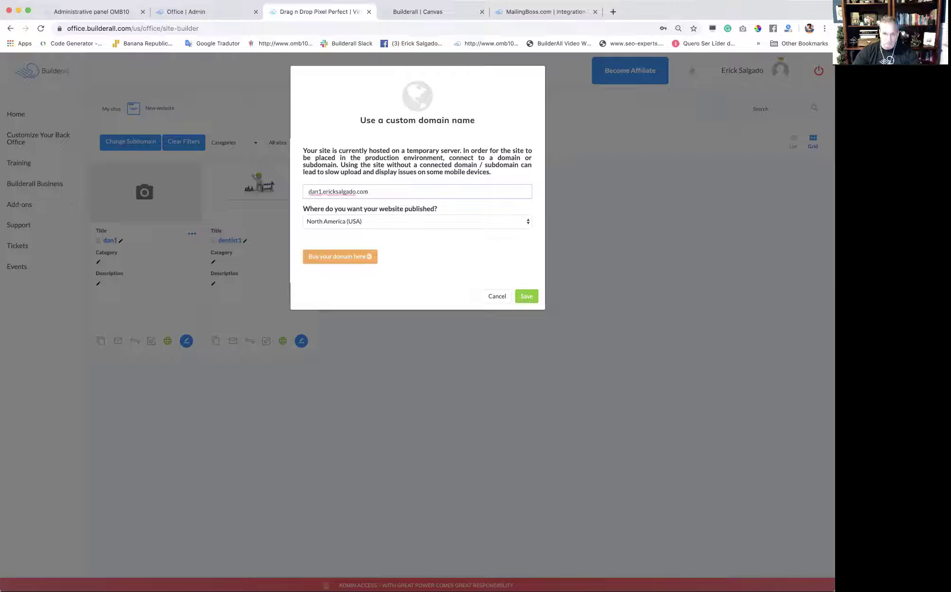
{"action": "left_click", "coordinate": [526, 298]}
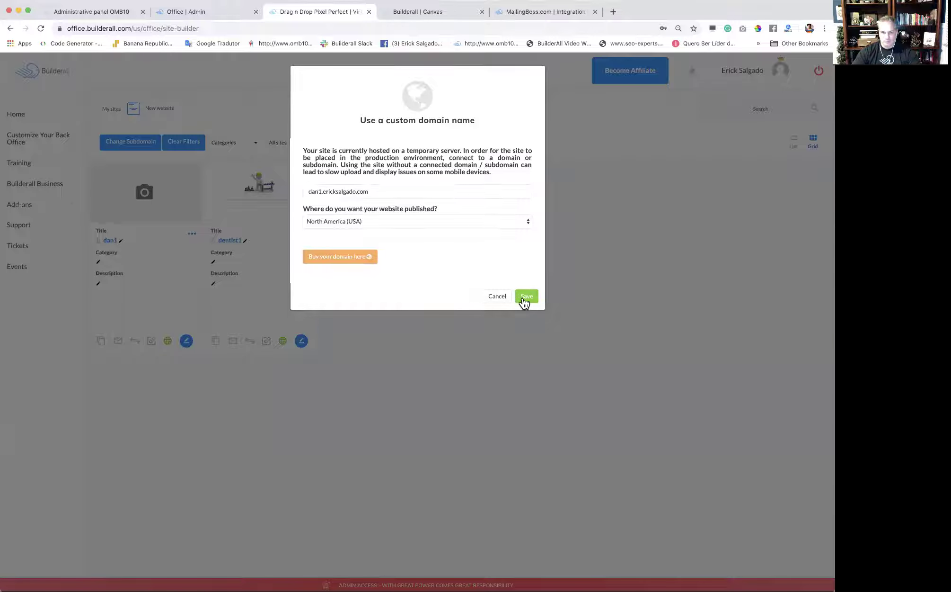
{"action": "left_click", "coordinate": [391, 205]}
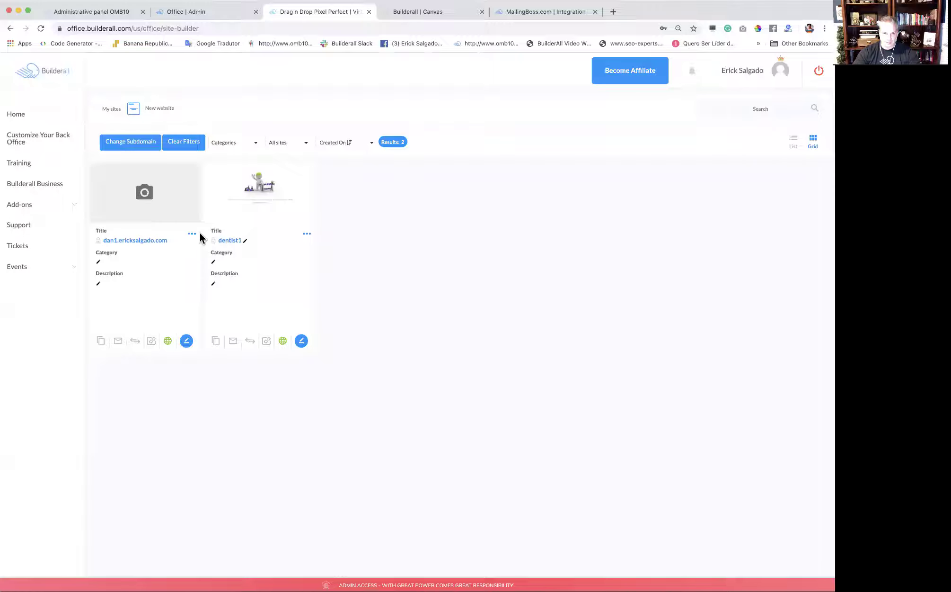
Activate SSL on the dan1 site and reload the site list.
{"action": "left_click", "coordinate": [193, 234]}
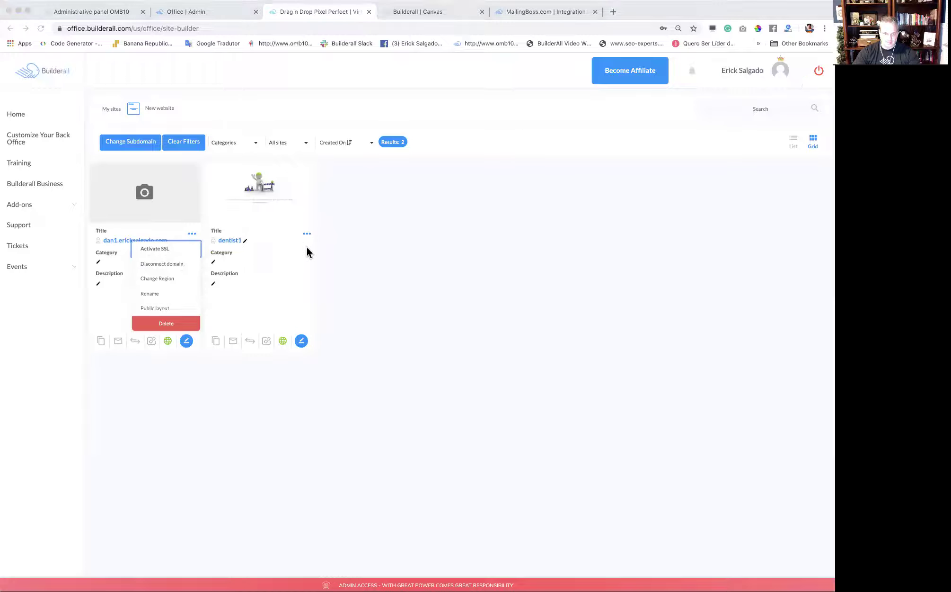
{"action": "left_click", "coordinate": [508, 104]}
{"action": "key", "text": "super+r"}
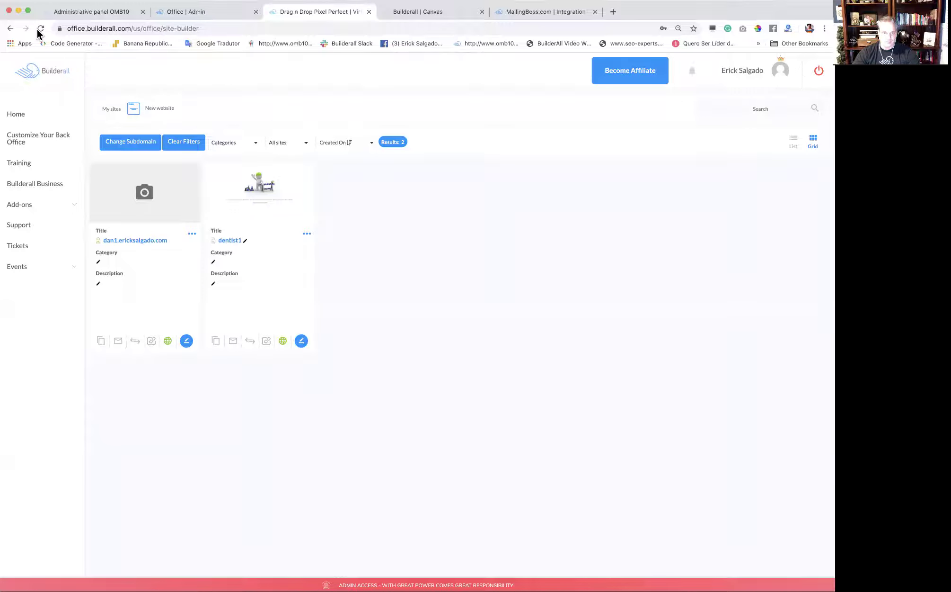
Duplicate dan1 and open the dan1_copy_1 copy in the editor.
{"action": "left_click", "coordinate": [101, 342]}
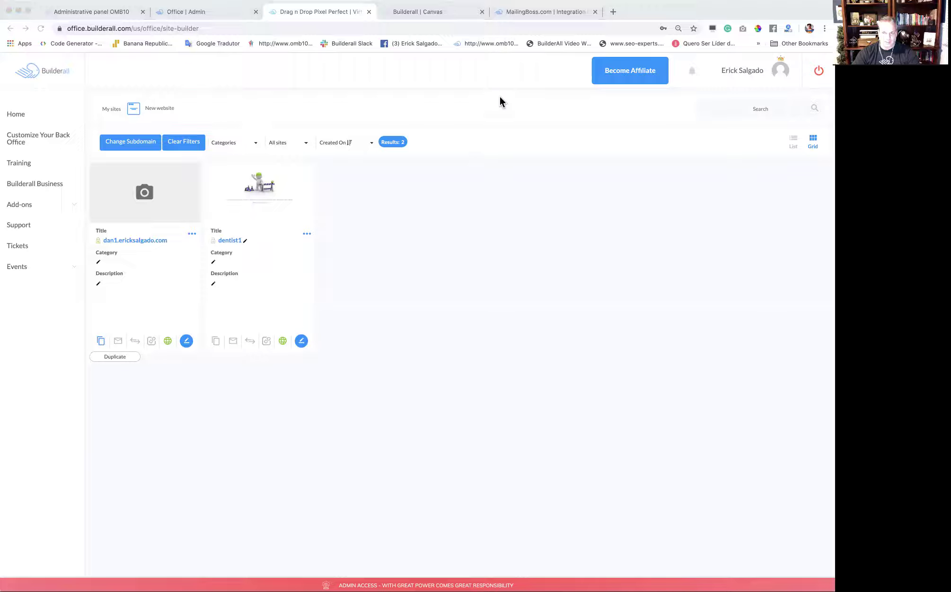
{"action": "left_click", "coordinate": [501, 83]}
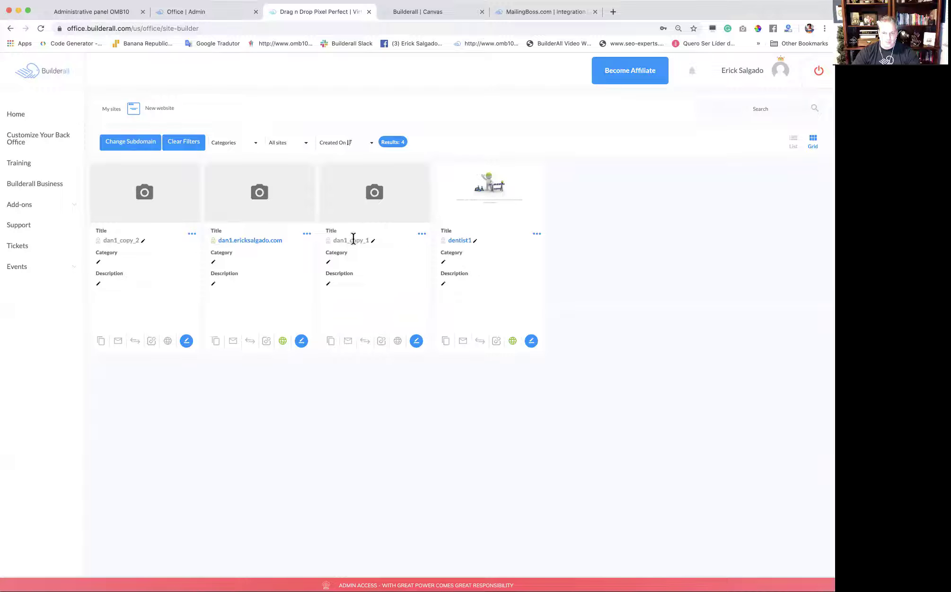
{"action": "left_click", "coordinate": [416, 341]}
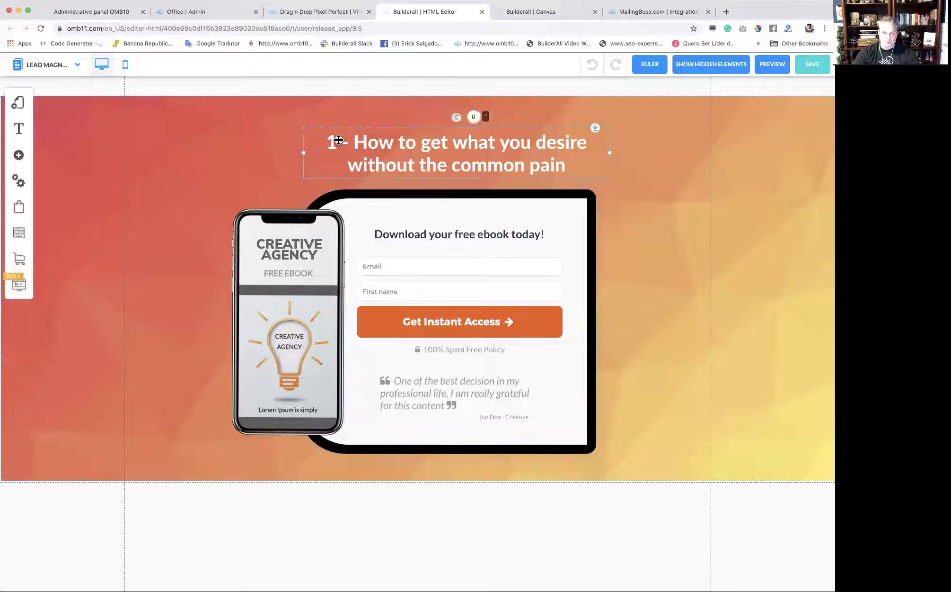
Change the lead magnet headline's leading number from 1 to 2.
{"action": "double_click", "coordinate": [337, 141]}
{"action": "type", "text": "2"}
{"action": "left_click", "coordinate": [683, 189]}
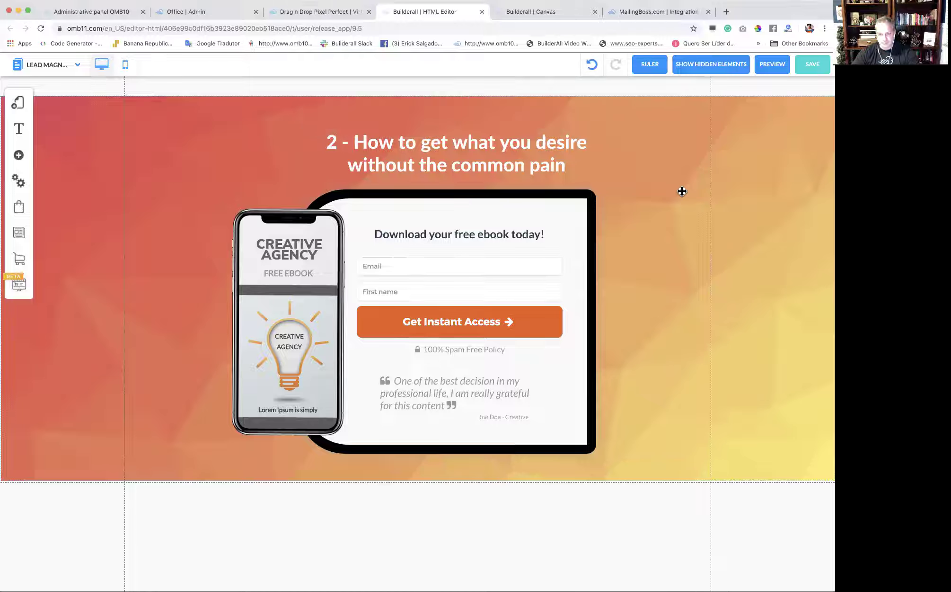
Check the opt-in form's redirect URL settings and cancel without changes.
{"action": "left_click", "coordinate": [461, 279]}
{"action": "left_click", "coordinate": [419, 259]}
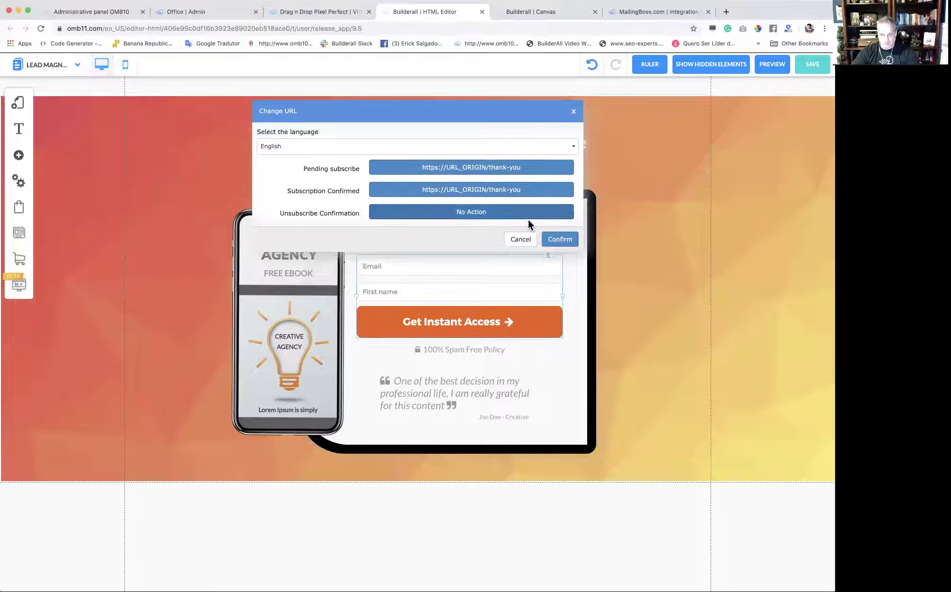
{"action": "left_click", "coordinate": [521, 241]}
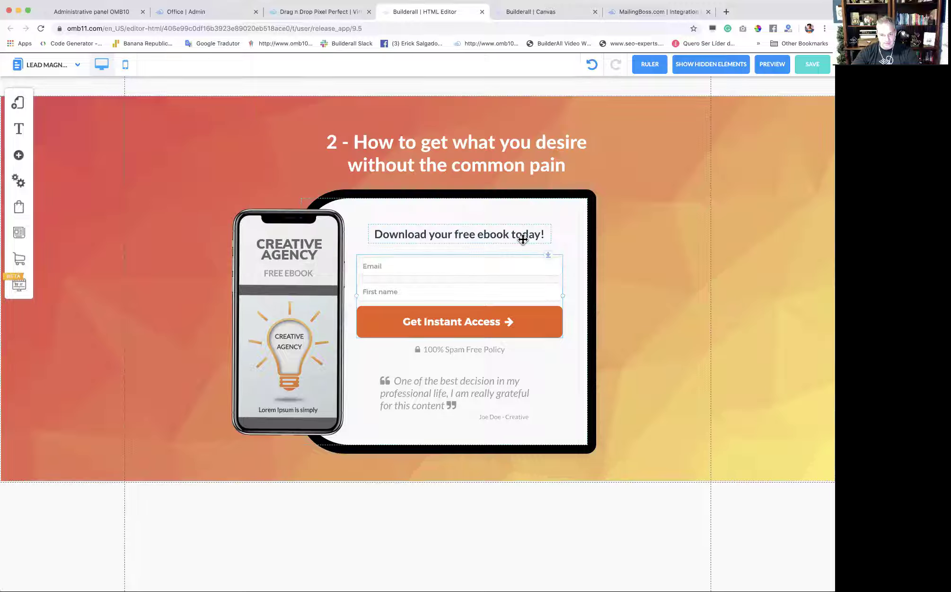
{"action": "left_click", "coordinate": [19, 105]}
Look over the Default Layout's settings in dan1_copy_1.
{"action": "left_click", "coordinate": [166, 124]}
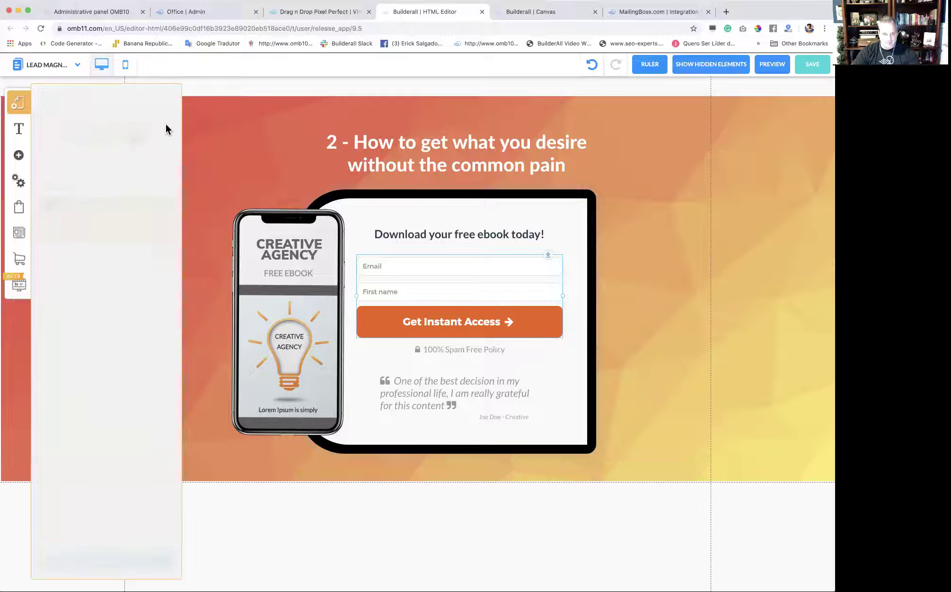
{"action": "left_click", "coordinate": [71, 142]}
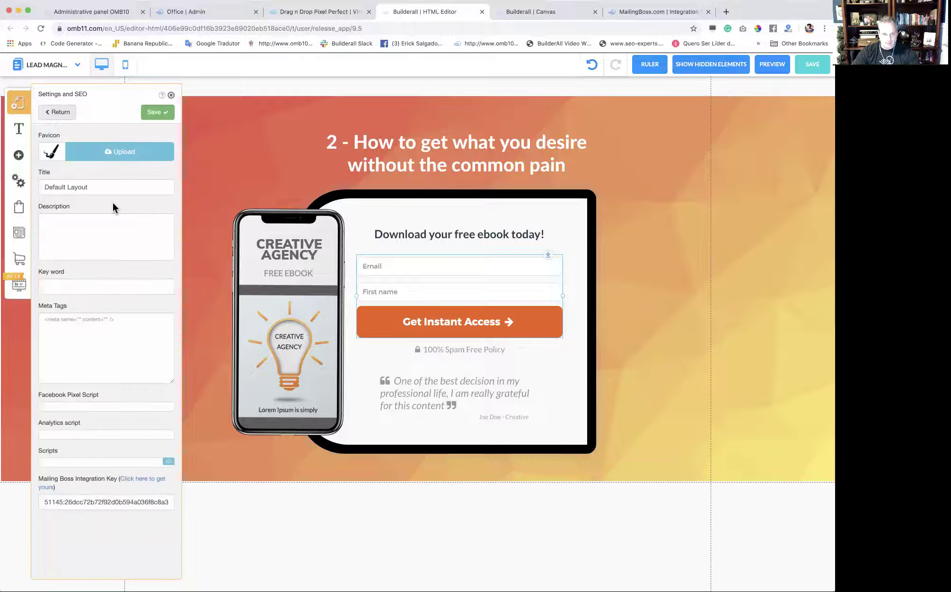
{"action": "scroll", "coordinate": [128, 250], "scroll_direction": "down", "scroll_amount": 3}
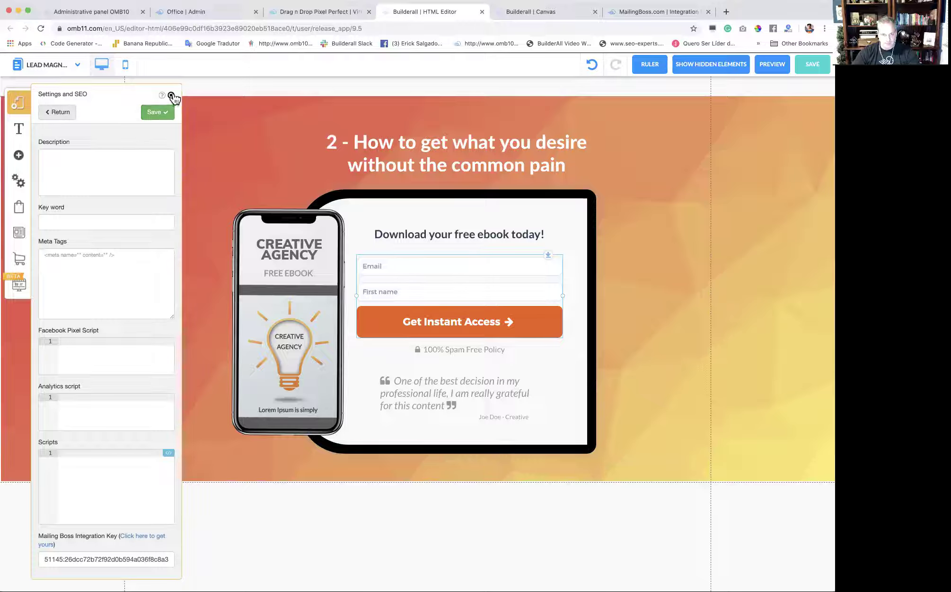
{"action": "left_click", "coordinate": [171, 96]}
{"action": "left_click", "coordinate": [19, 103]}
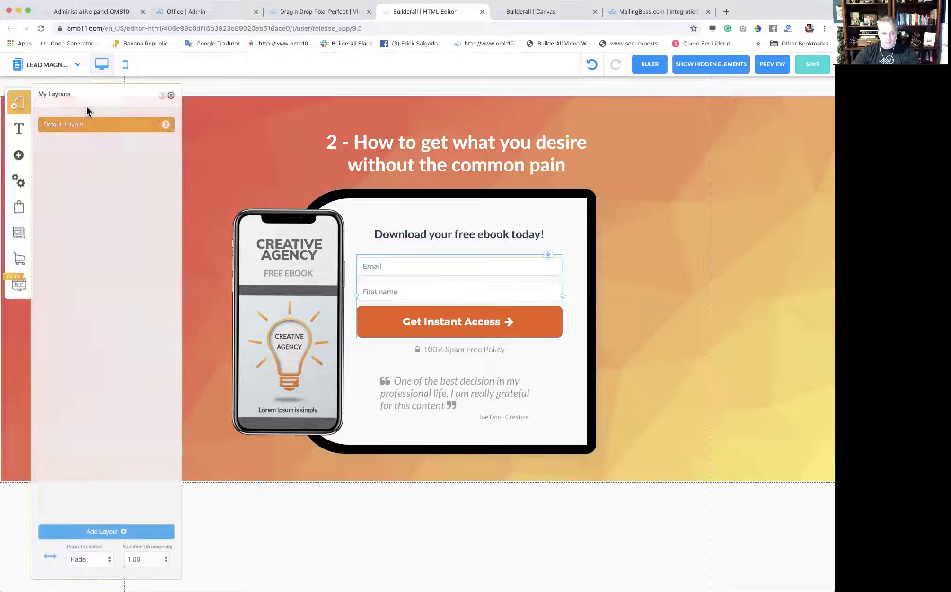
Set the thank you page's Mailing Boss Reference TAG to lead2 and save.
{"action": "left_click", "coordinate": [165, 126]}
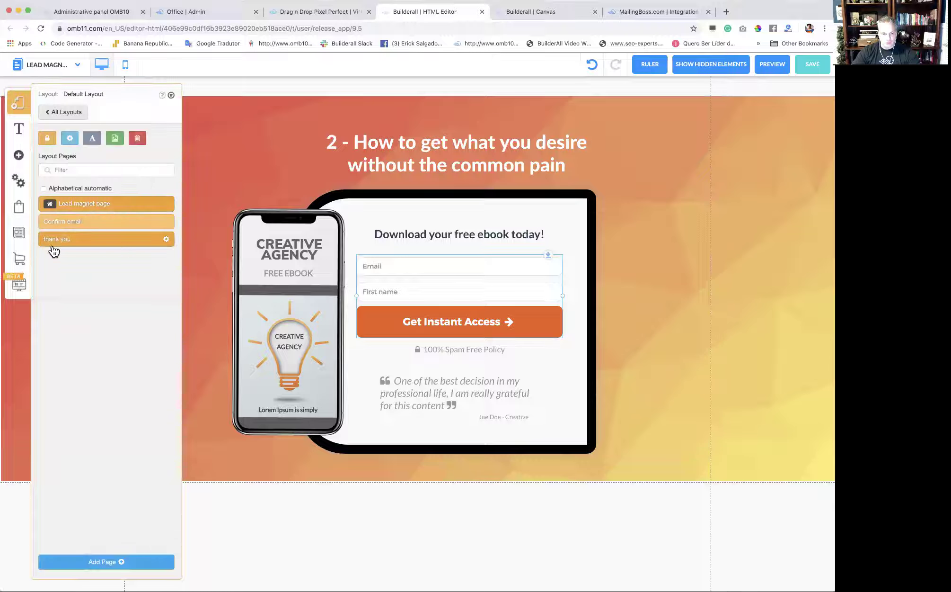
{"action": "left_click", "coordinate": [166, 240]}
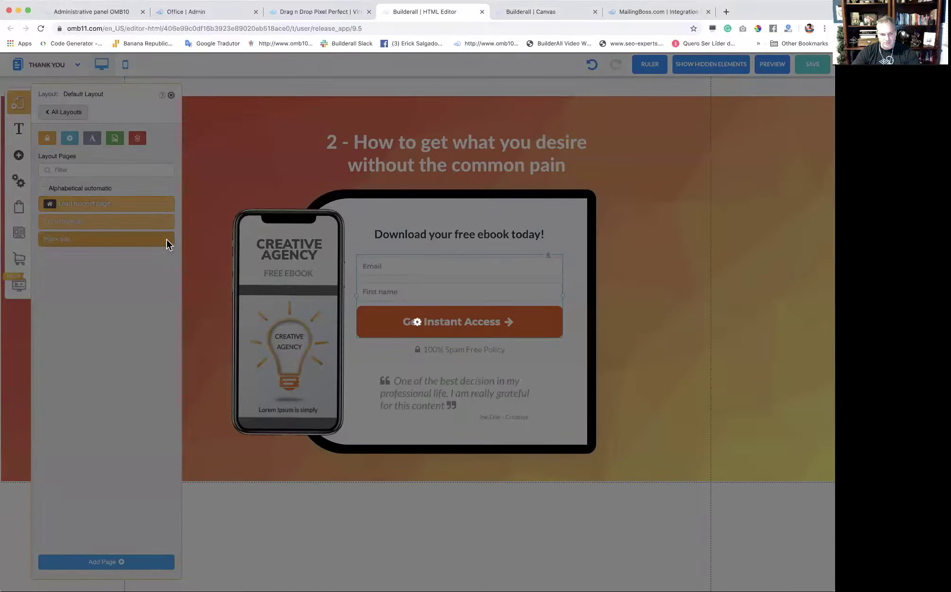
{"action": "scroll", "coordinate": [151, 384], "scroll_direction": "down", "scroll_amount": 1}
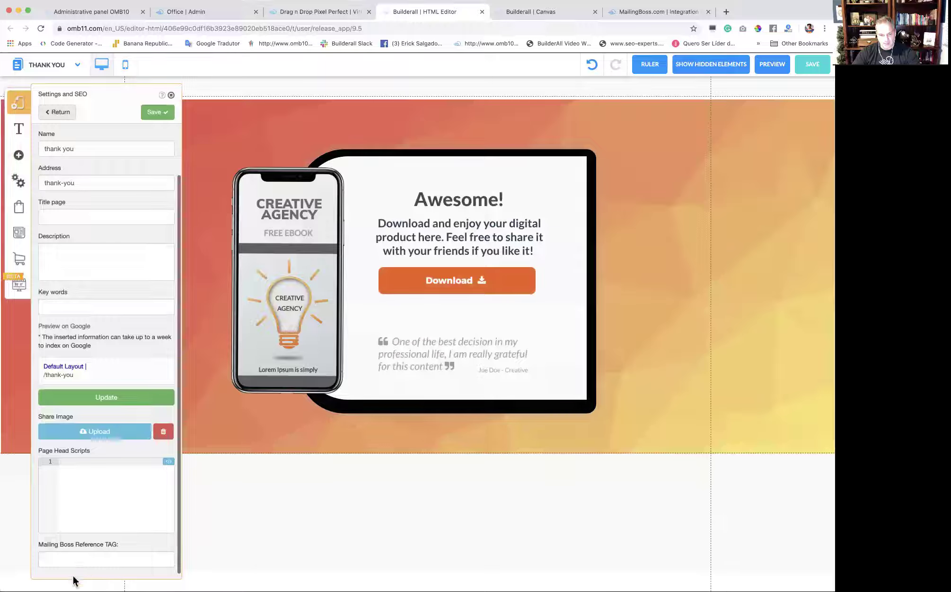
{"action": "left_click", "coordinate": [82, 559]}
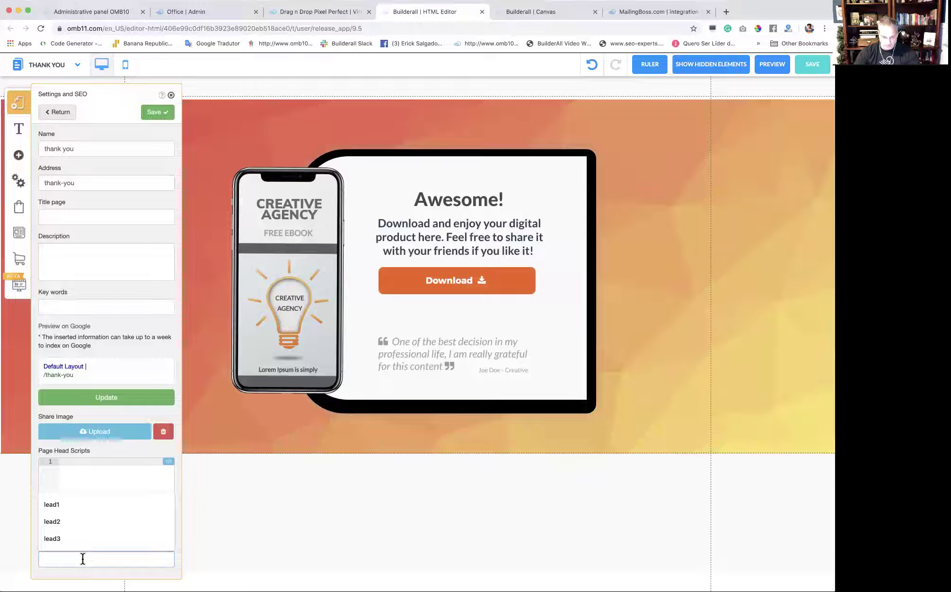
{"action": "type", "text": "lead2"}
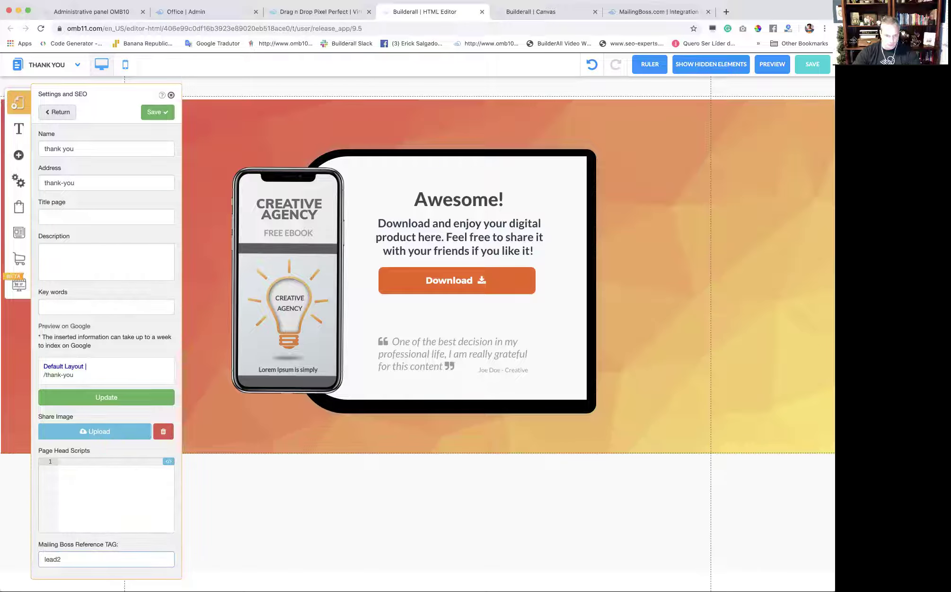
{"action": "left_click", "coordinate": [158, 111]}
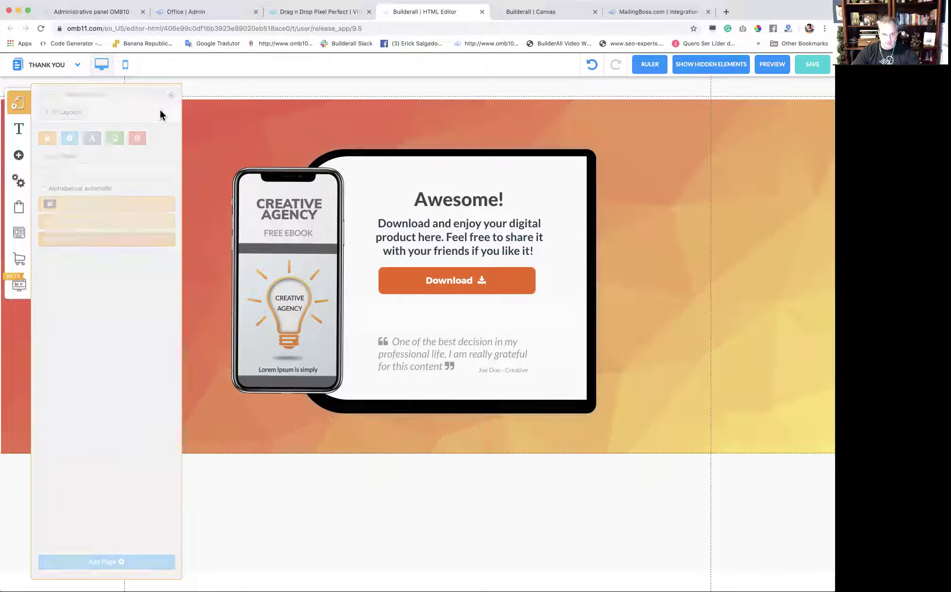
{"action": "left_click", "coordinate": [578, 391]}
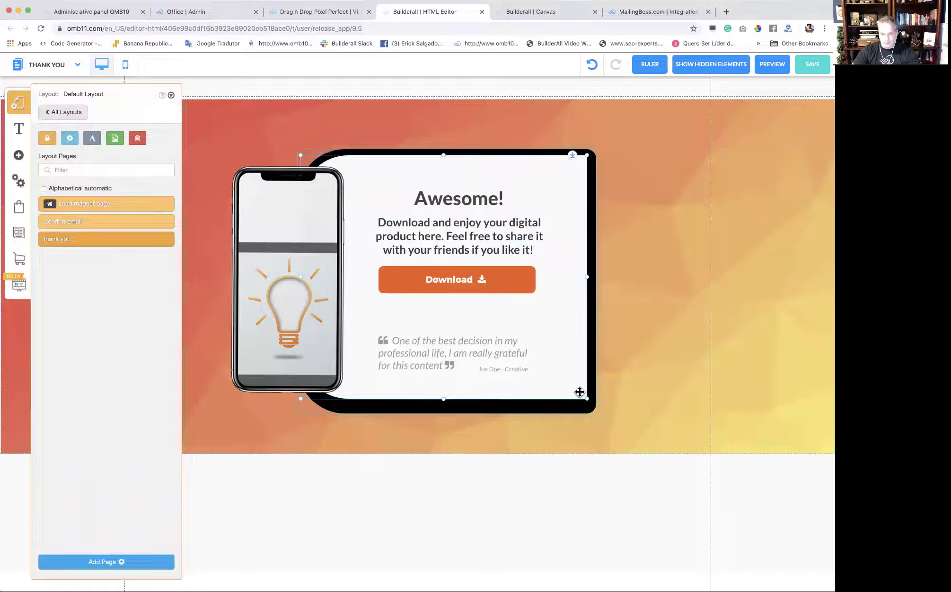
{"action": "left_click", "coordinate": [714, 309]}
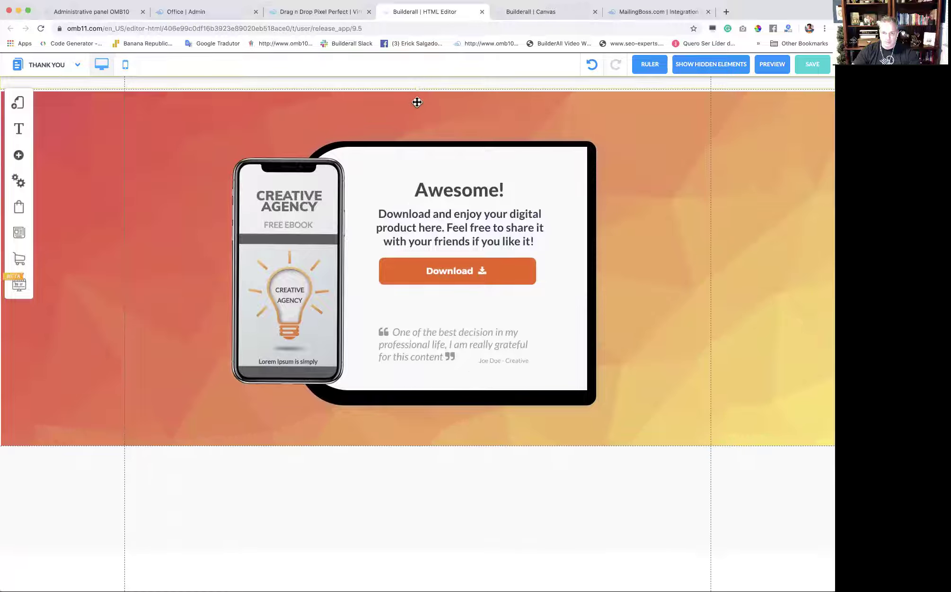
{"action": "left_click", "coordinate": [24, 111]}
On the Confirm email page, move the phone image aside to expose the hidden texts.
{"action": "left_click", "coordinate": [166, 125]}
{"action": "left_click", "coordinate": [112, 223]}
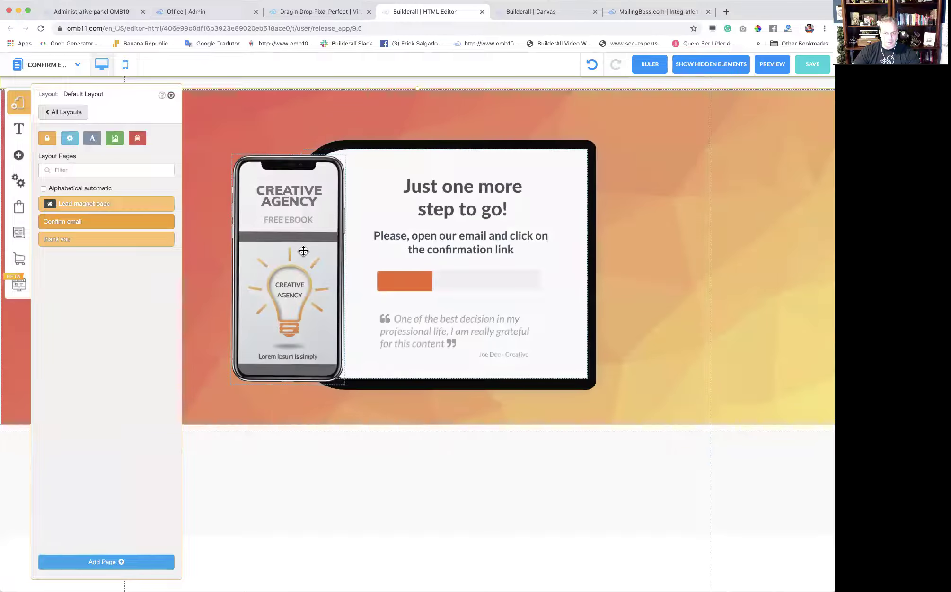
{"action": "left_click", "coordinate": [303, 248]}
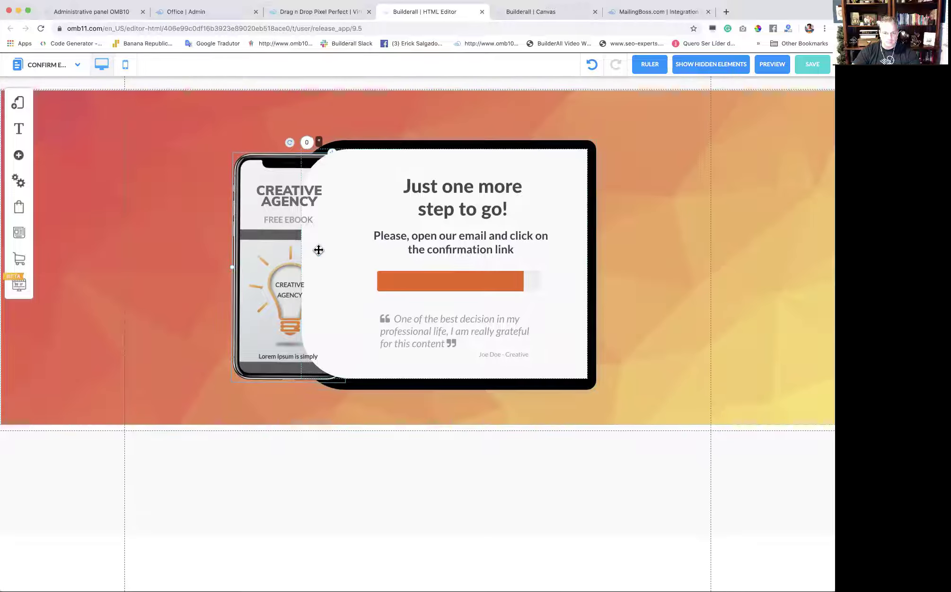
{"action": "left_click", "coordinate": [322, 253]}
{"action": "left_click", "coordinate": [435, 368]}
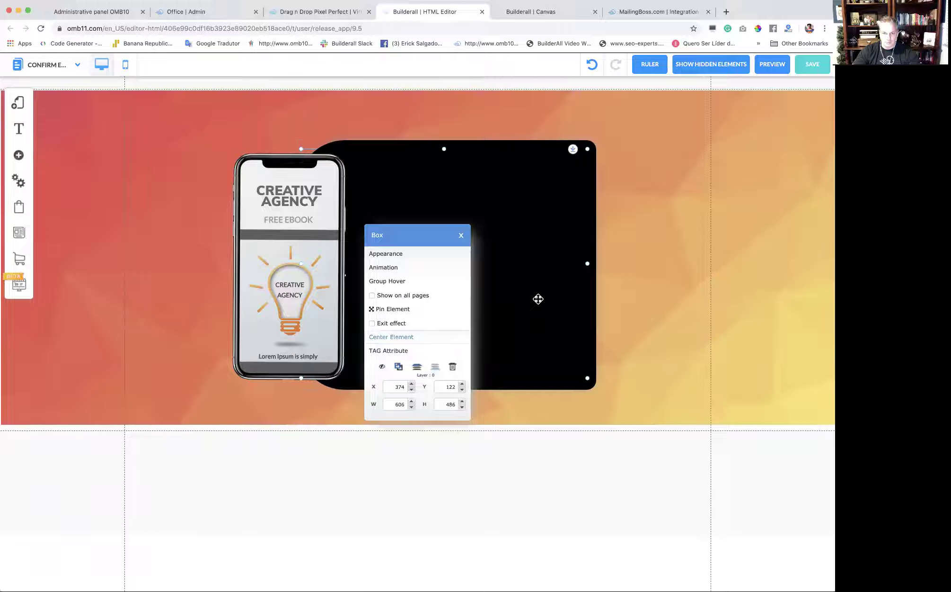
{"action": "left_click", "coordinate": [417, 366]}
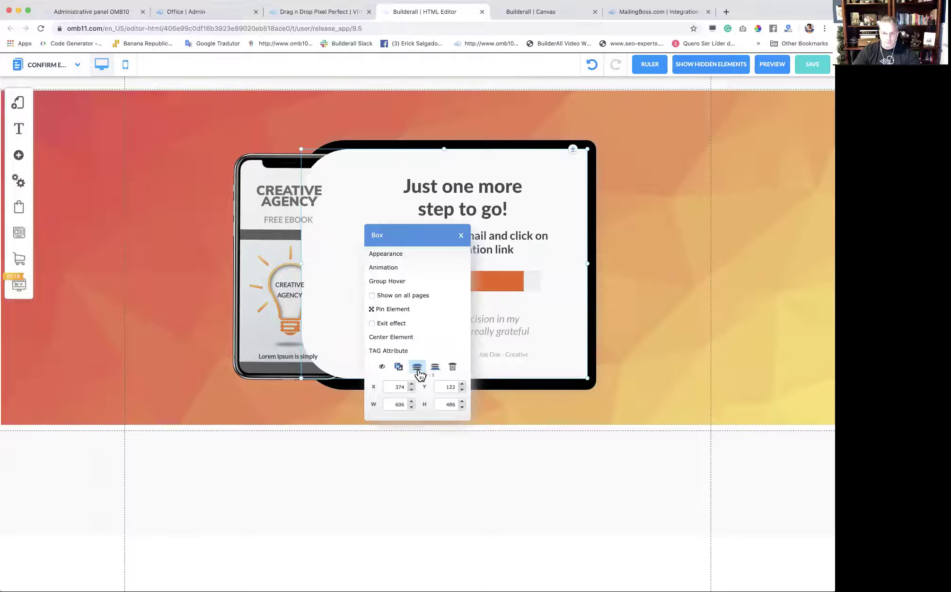
{"action": "left_click", "coordinate": [602, 289]}
{"action": "left_click", "coordinate": [254, 367]}
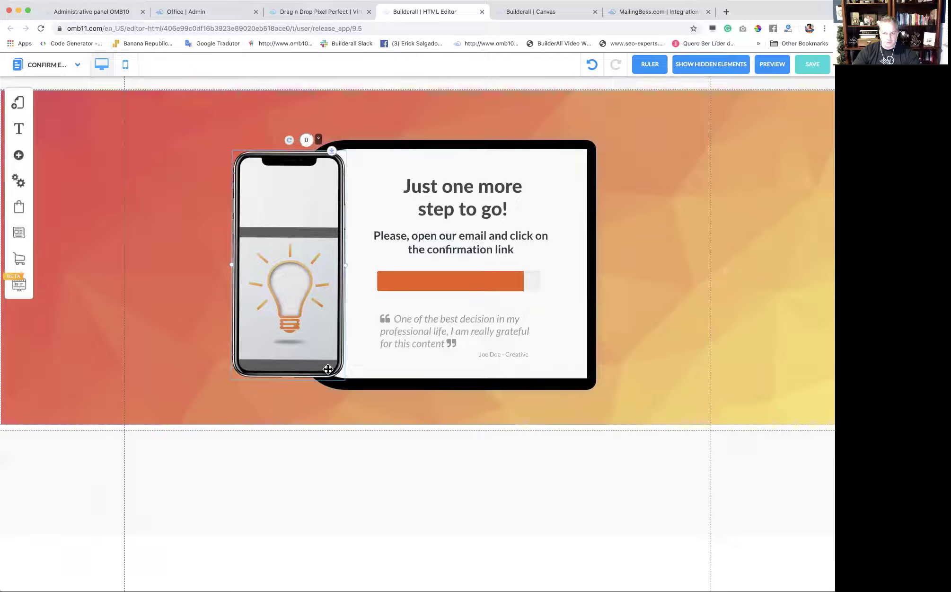
{"action": "left_click_drag", "start_coordinate": [259, 362], "coordinate": [143, 353]}
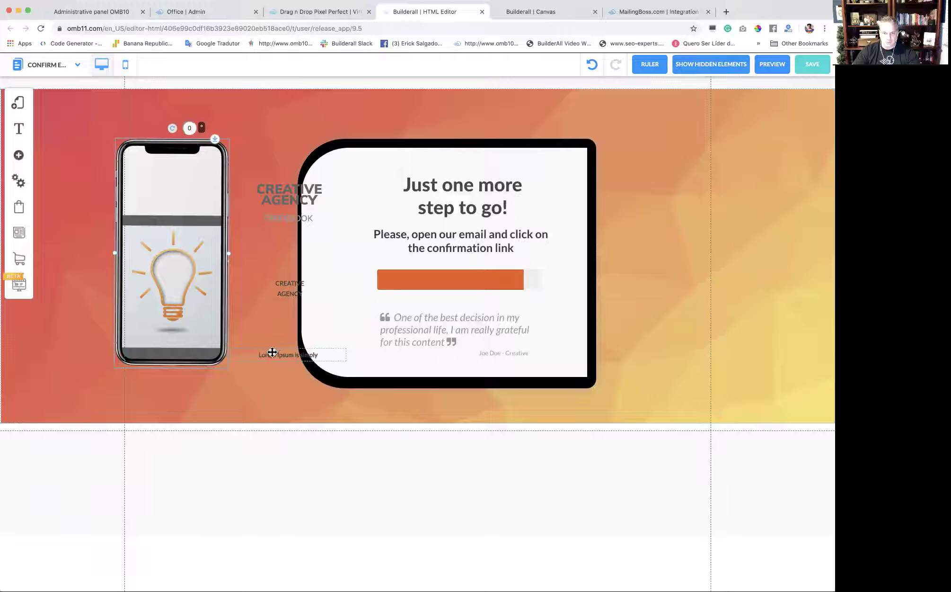
Place CREATIVE AGENCY, FREE EBOOK, Creative Agency and Lorem Ipsum texts onto the phone screen.
{"action": "left_click_drag", "start_coordinate": [271, 355], "coordinate": [110, 399]}
{"action": "left_click_drag", "start_coordinate": [284, 291], "coordinate": [75, 339]}
{"action": "left_click_drag", "start_coordinate": [272, 193], "coordinate": [251, 116]}
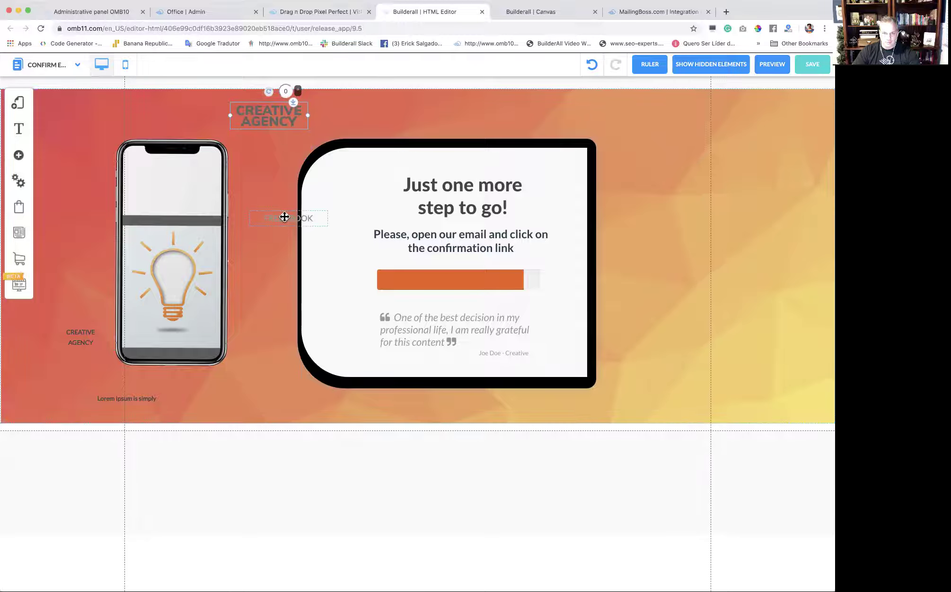
{"action": "left_click_drag", "start_coordinate": [285, 219], "coordinate": [152, 122]}
{"action": "left_click_drag", "start_coordinate": [206, 361], "coordinate": [324, 371]}
{"action": "left_click_drag", "start_coordinate": [265, 117], "coordinate": [284, 193]}
{"action": "left_click_drag", "start_coordinate": [157, 124], "coordinate": [294, 218]}
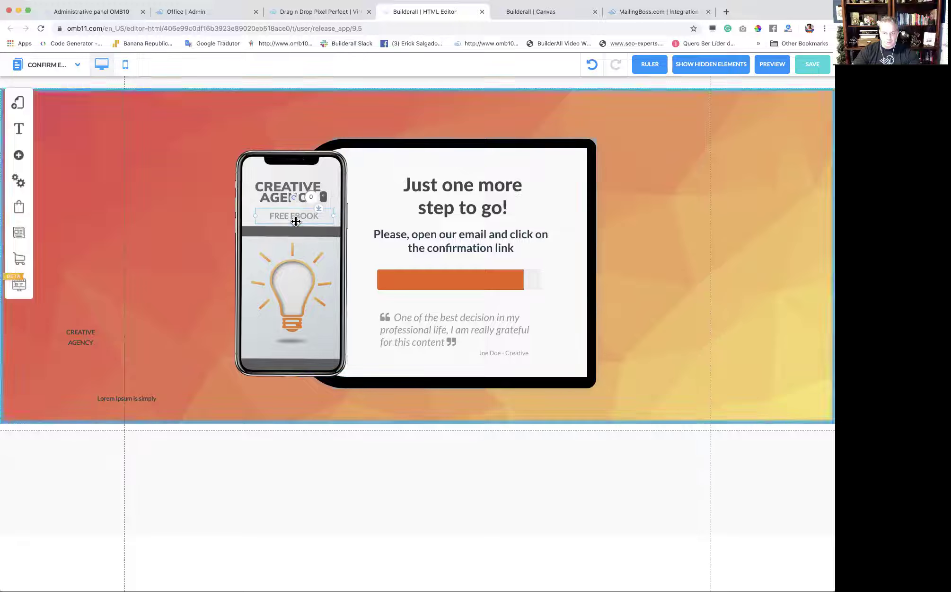
{"action": "left_click_drag", "start_coordinate": [80, 342], "coordinate": [294, 292]}
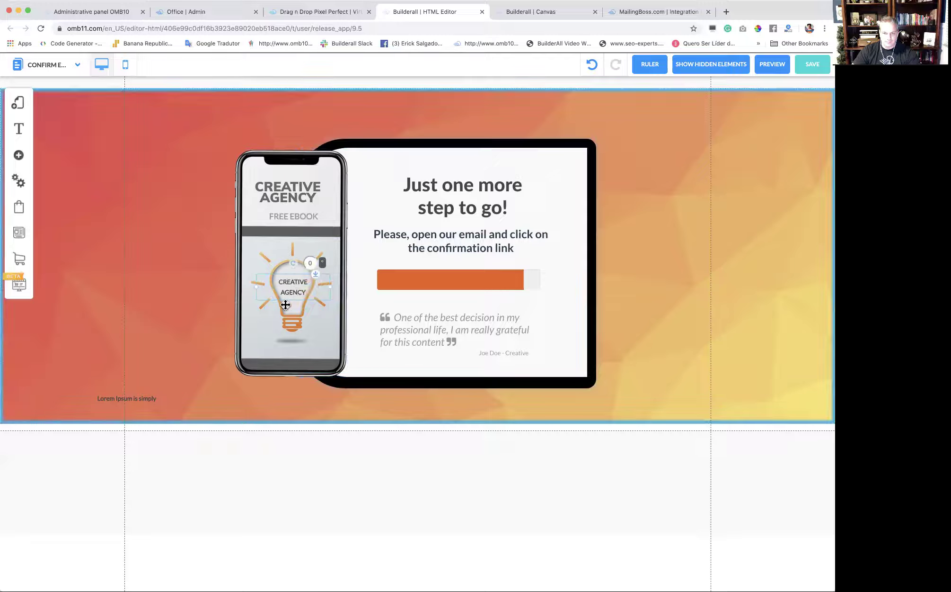
{"action": "left_click_drag", "start_coordinate": [309, 354], "coordinate": [297, 350]}
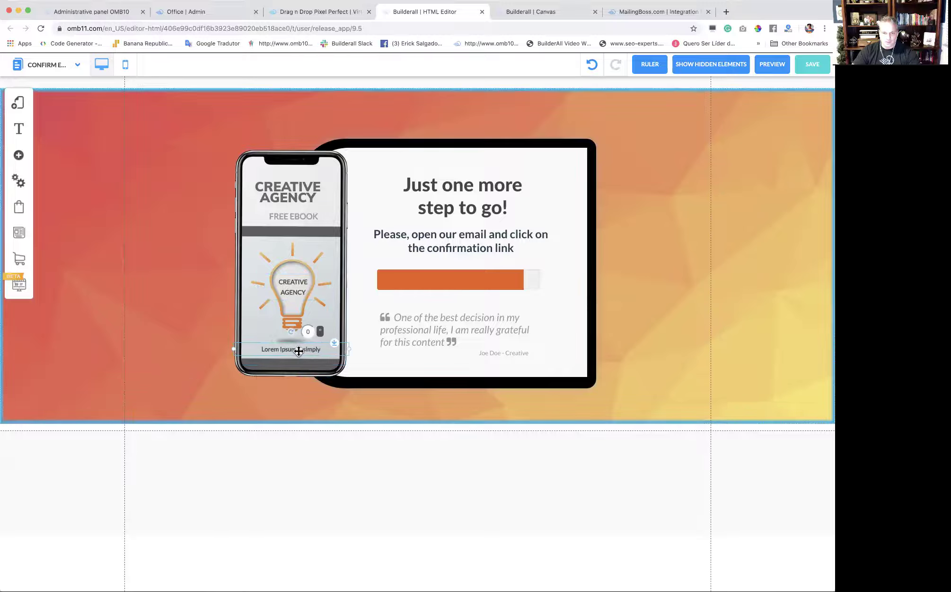
Save all three layout pages and leave the page editor.
{"action": "left_click", "coordinate": [812, 66]}
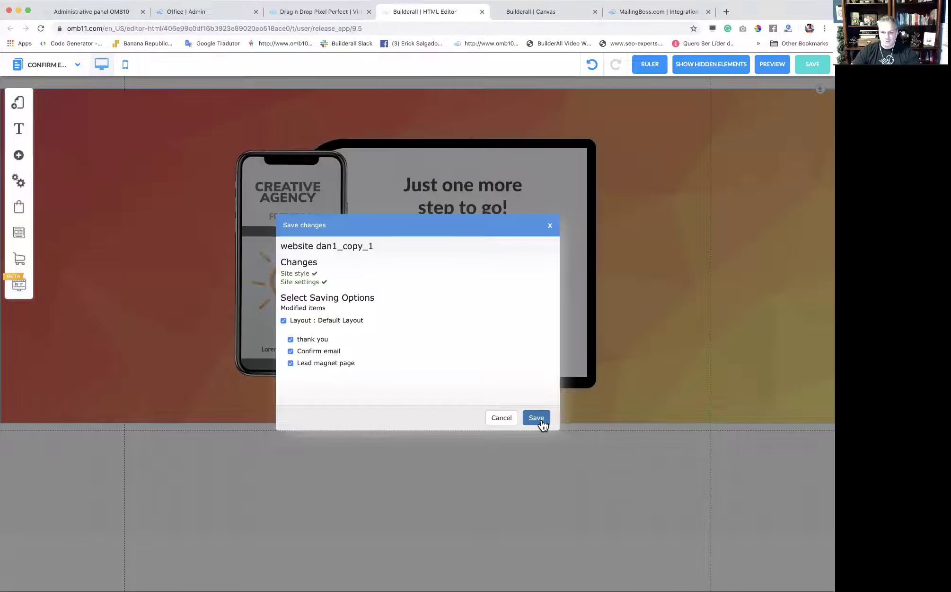
{"action": "left_click", "coordinate": [538, 419]}
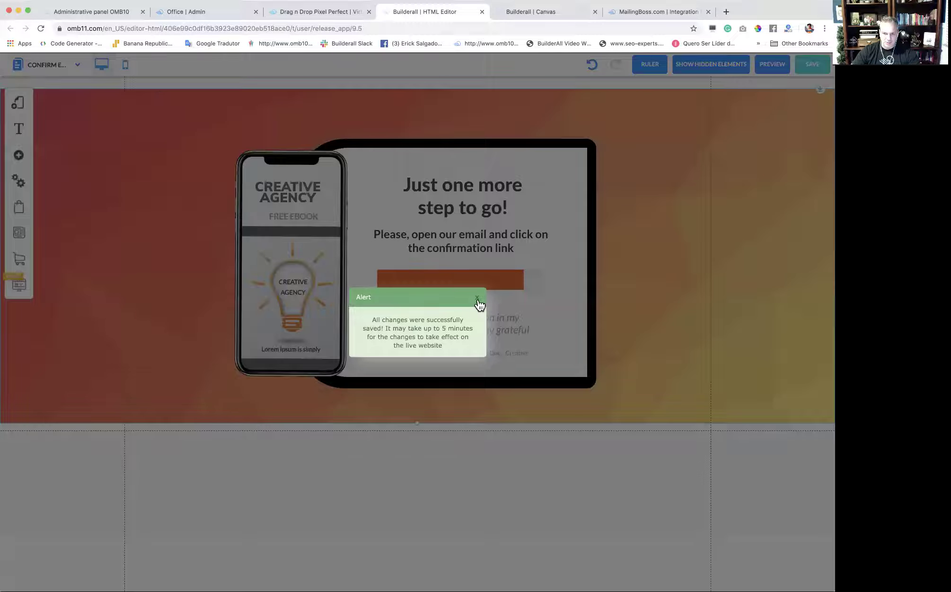
{"action": "left_click", "coordinate": [478, 300]}
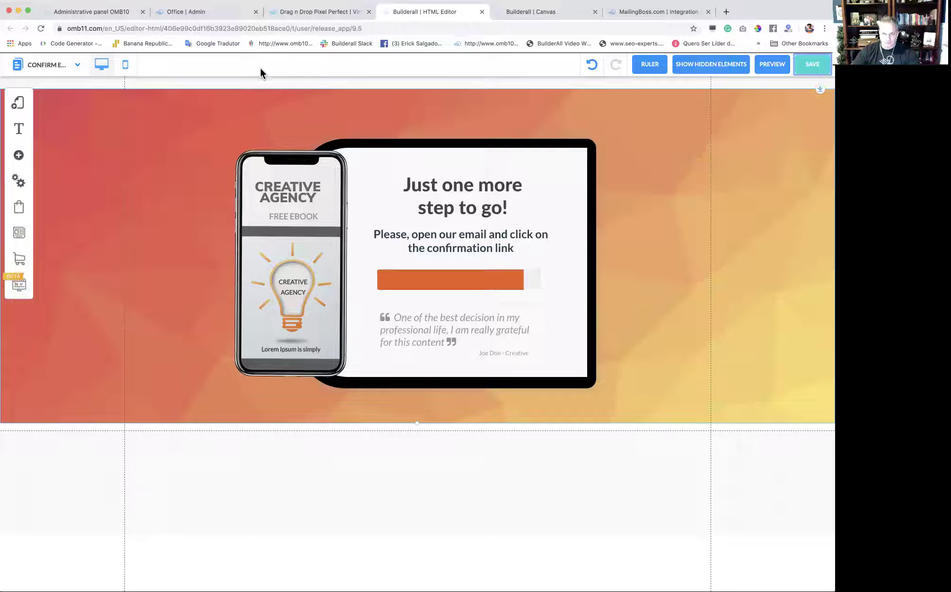
{"action": "left_click", "coordinate": [480, 14]}
{"action": "left_click", "coordinate": [357, 193]}
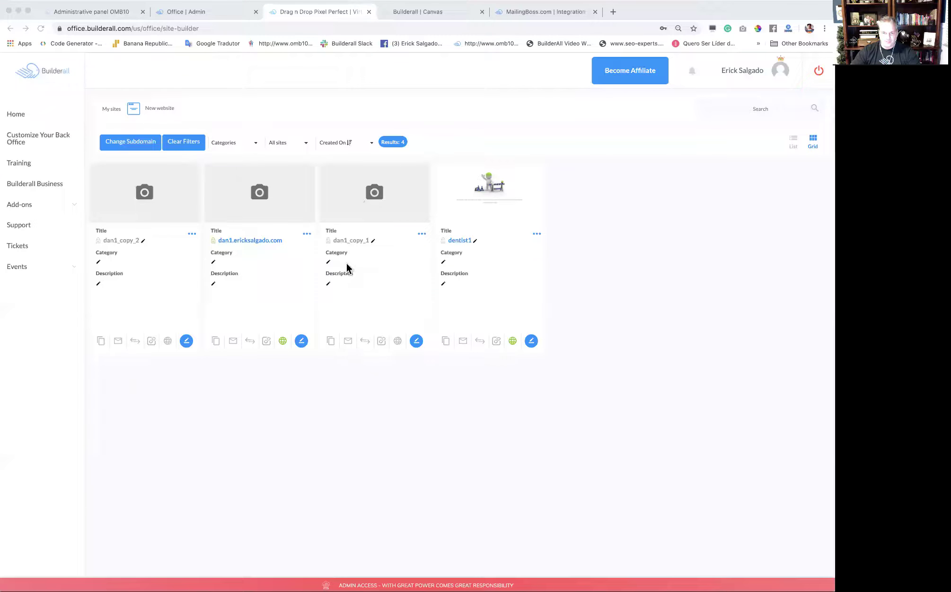
Connect dan1_copy_1 to the dan2 subdomain of the owner's domain and accept the CNAME notice.
{"action": "left_click", "coordinate": [422, 234]}
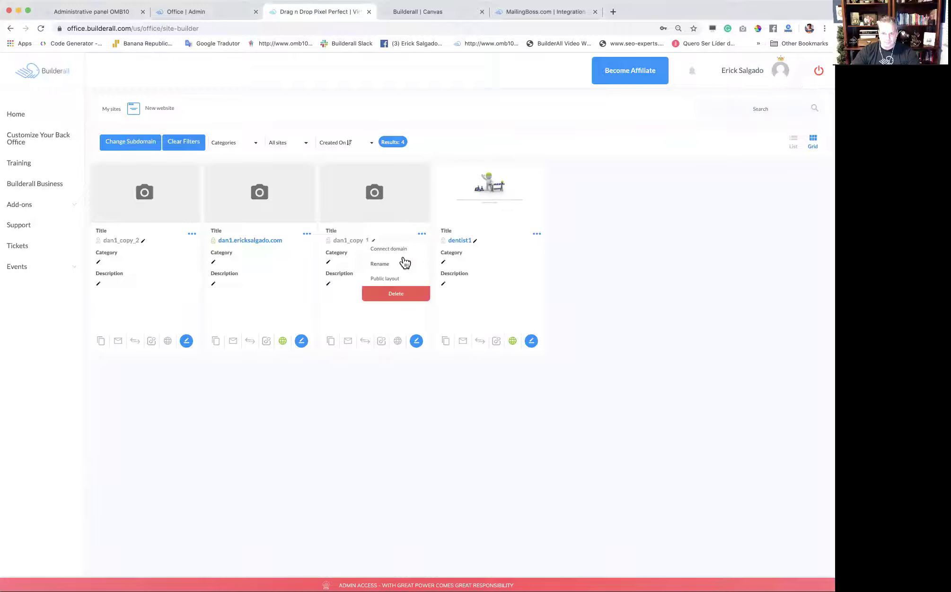
{"action": "left_click", "coordinate": [402, 250]}
{"action": "left_click", "coordinate": [379, 191]}
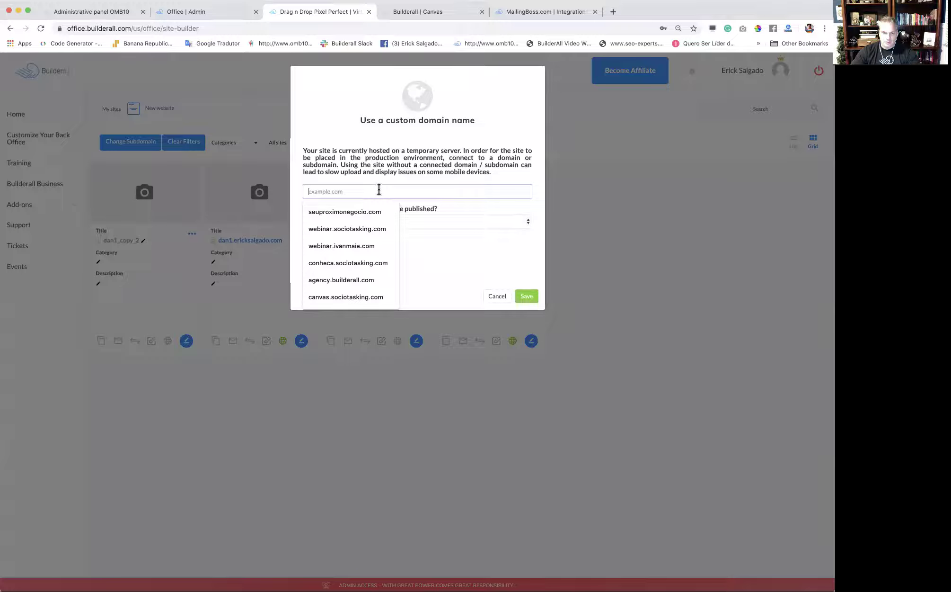
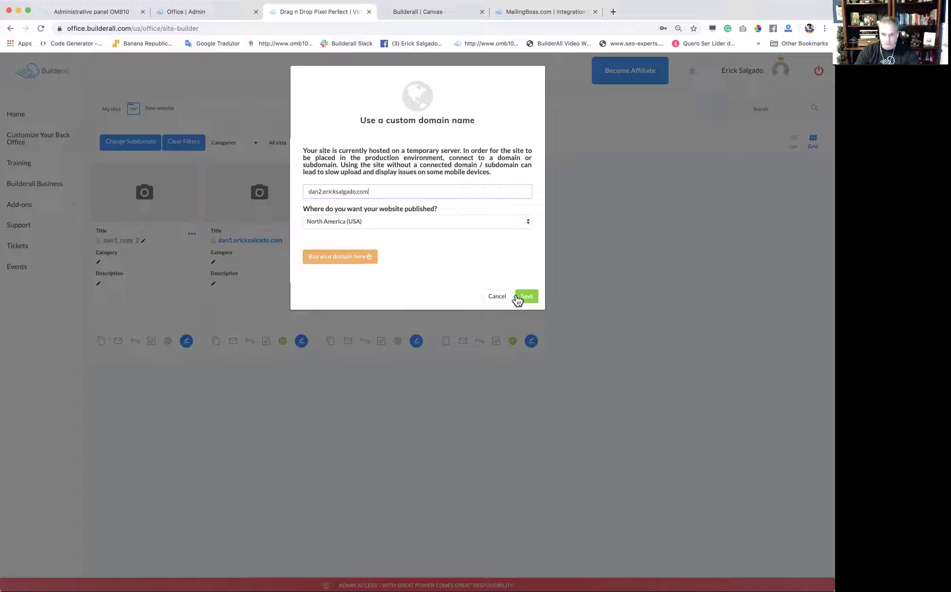
{"action": "left_click", "coordinate": [524, 297]}
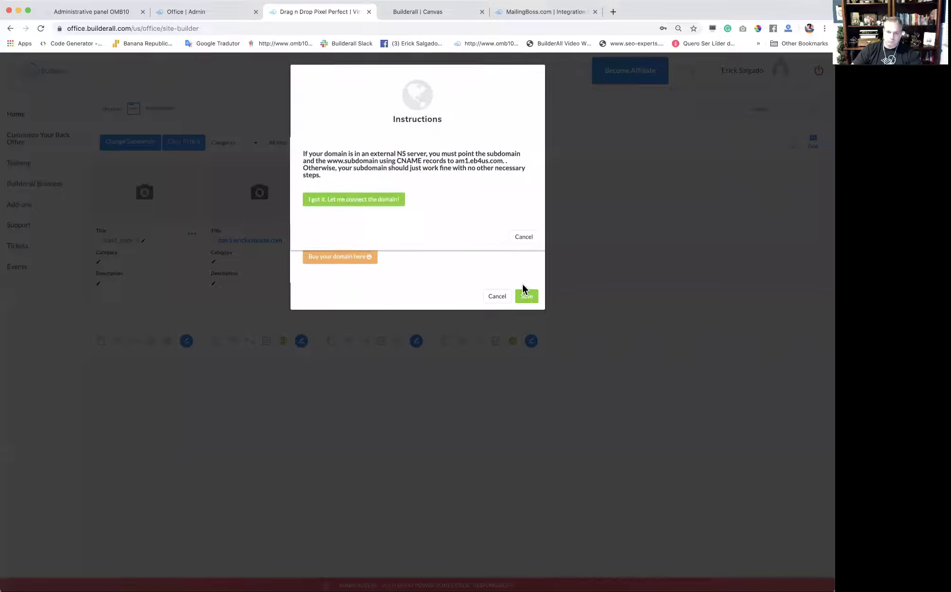
{"action": "left_click", "coordinate": [345, 203]}
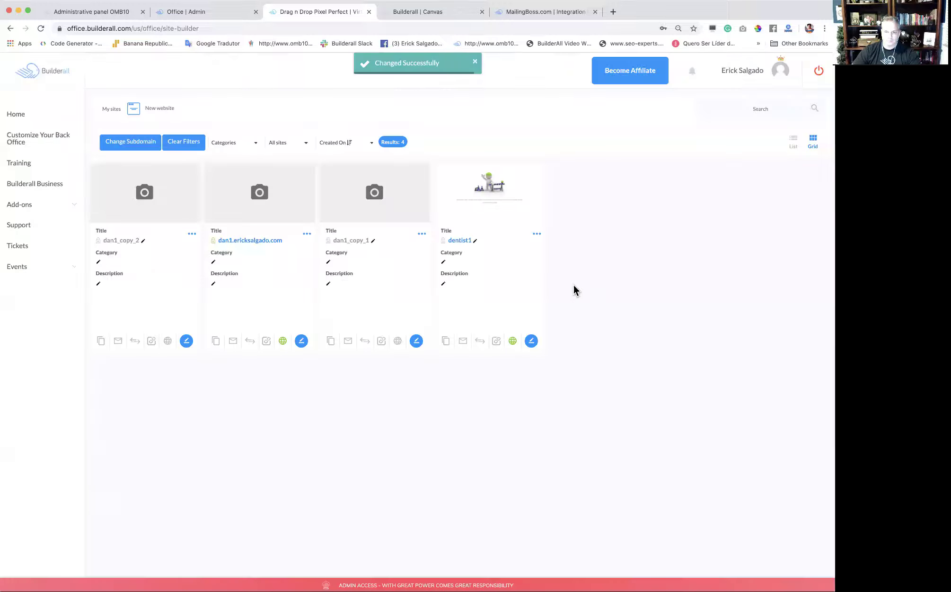
{"action": "left_click", "coordinate": [498, 78]}
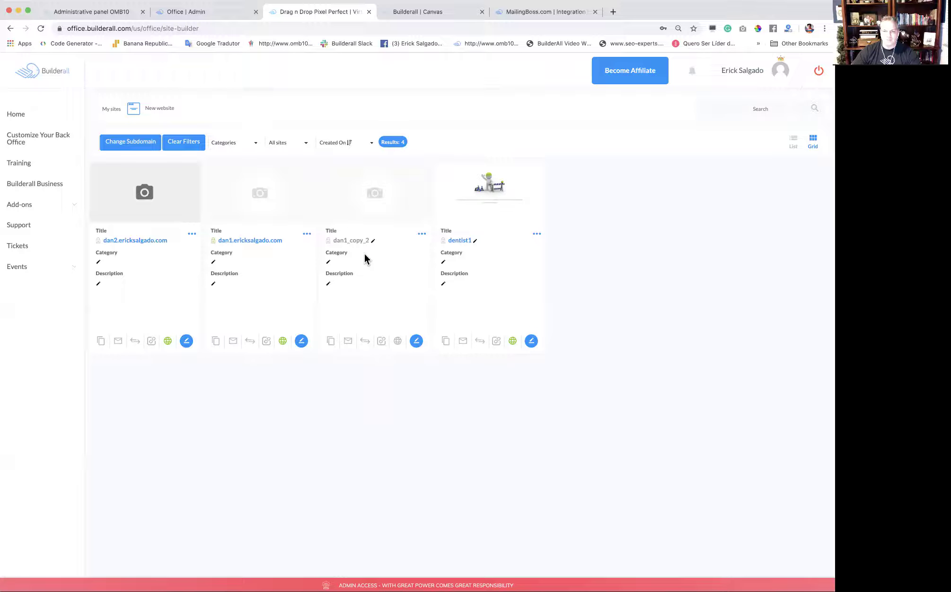
Open dan1_copy_2 in the editor and change the headline's leading 1 to 3.
{"action": "left_click", "coordinate": [416, 341]}
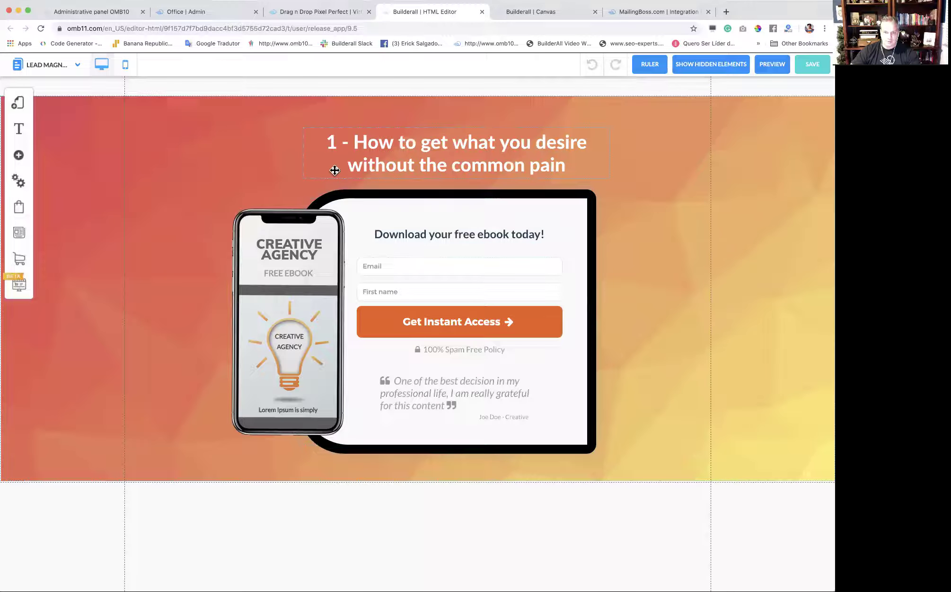
{"action": "left_click", "coordinate": [341, 143]}
{"action": "key", "text": "BackSpace"}
{"action": "type", "text": "3"}
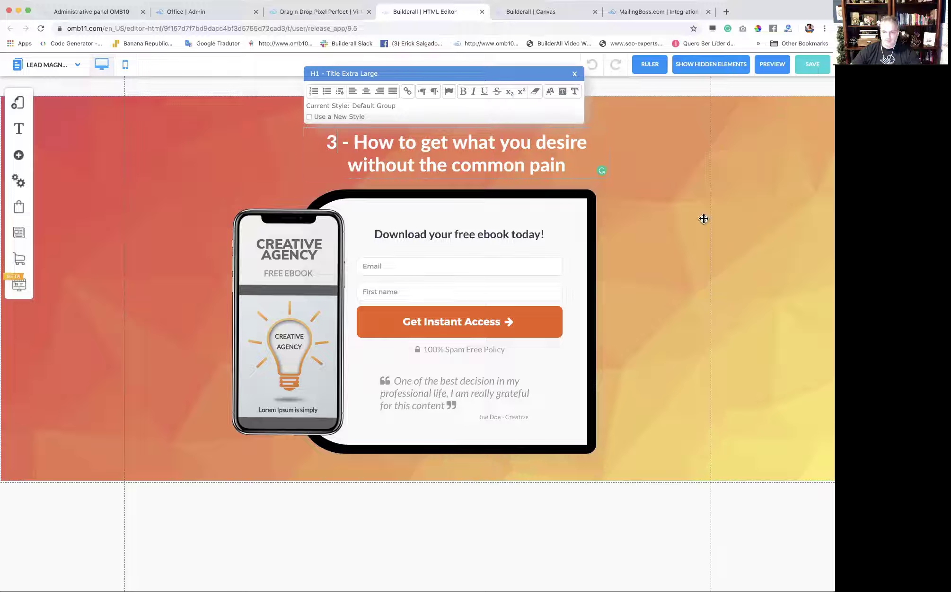
{"action": "left_click", "coordinate": [704, 218]}
{"action": "left_click", "coordinate": [513, 282]}
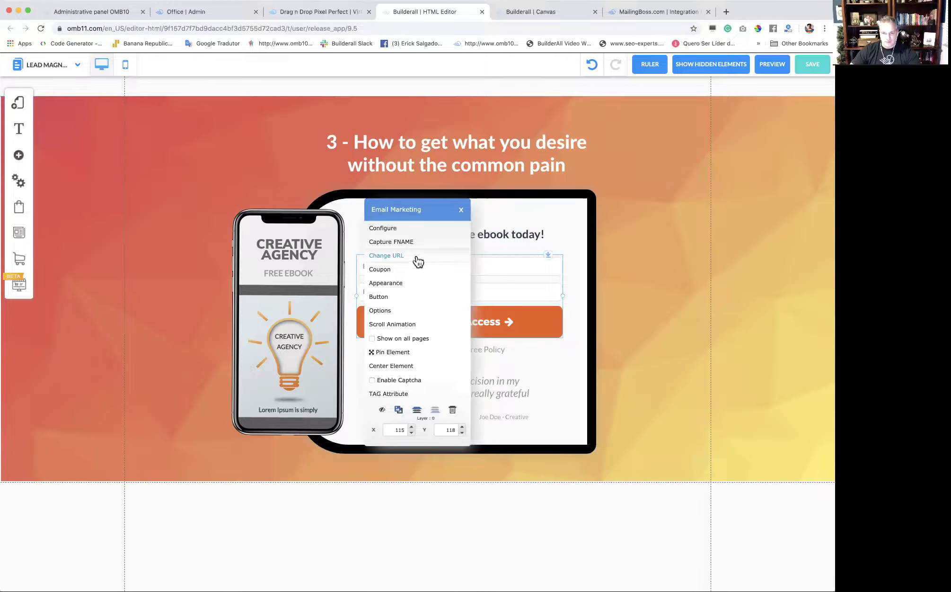
Leave the form redirects unchanged and check the Mailing Boss key in the Default Layout's Settings and SEO.
{"action": "left_click", "coordinate": [417, 256]}
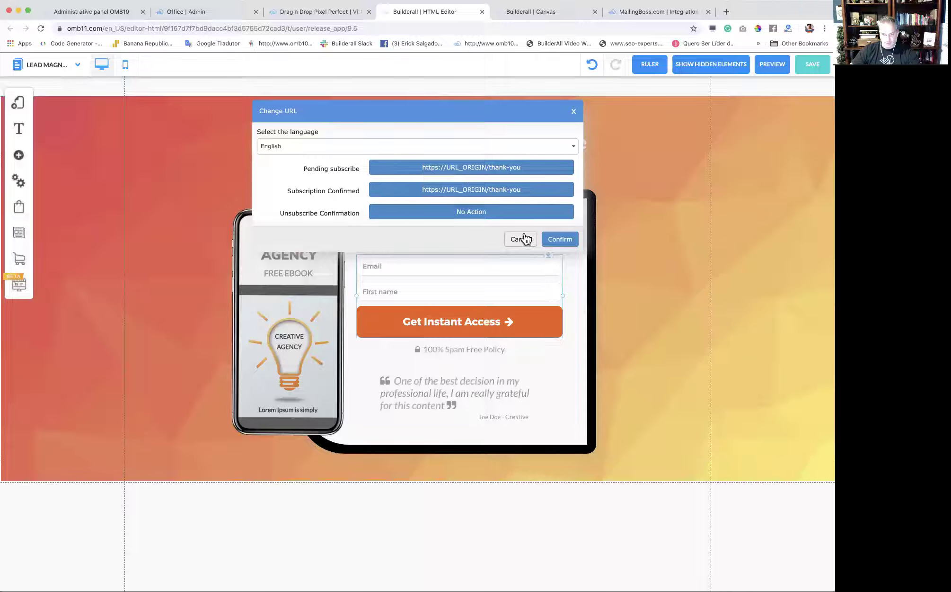
{"action": "left_click", "coordinate": [520, 239]}
{"action": "left_click", "coordinate": [18, 102]}
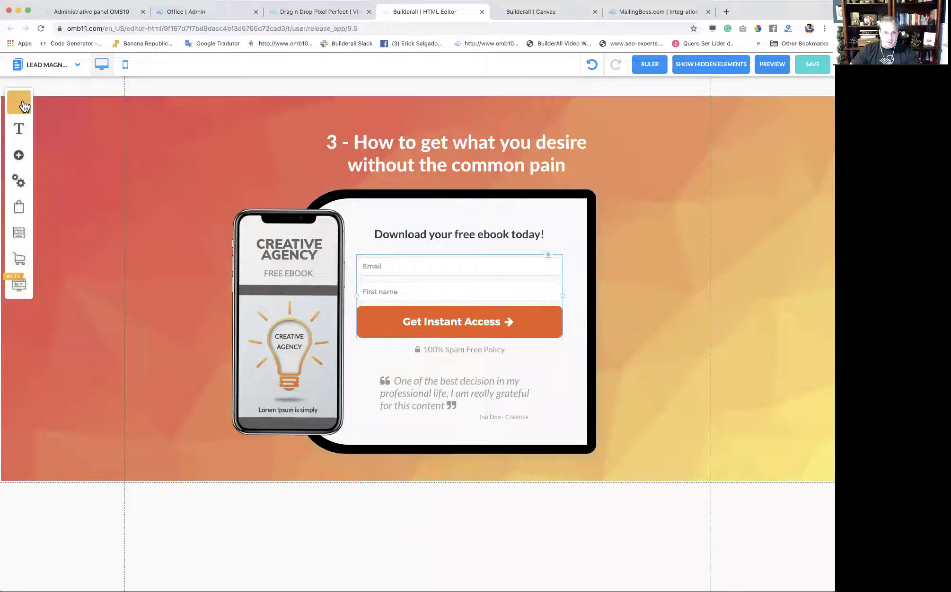
{"action": "left_click", "coordinate": [166, 124]}
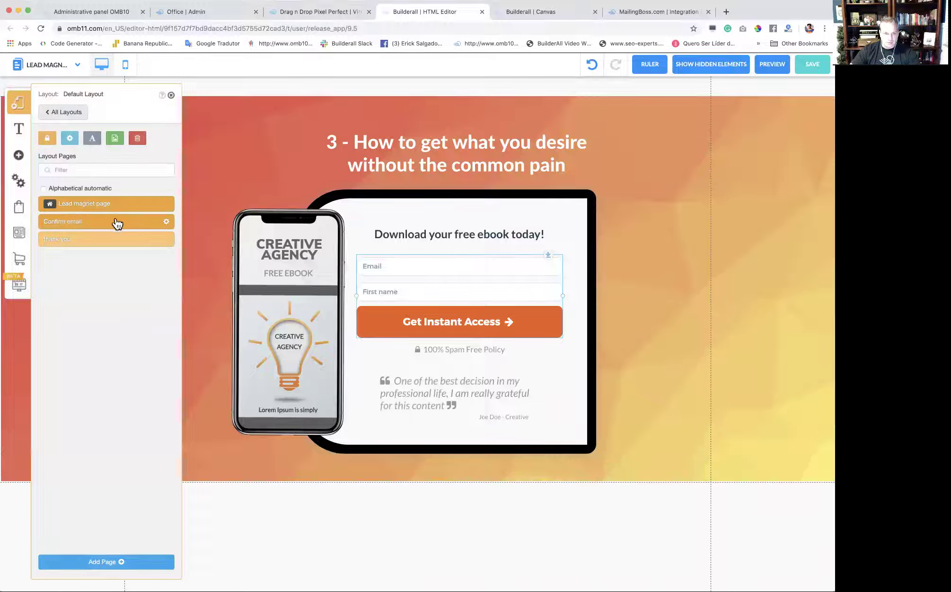
{"action": "left_click", "coordinate": [69, 139]}
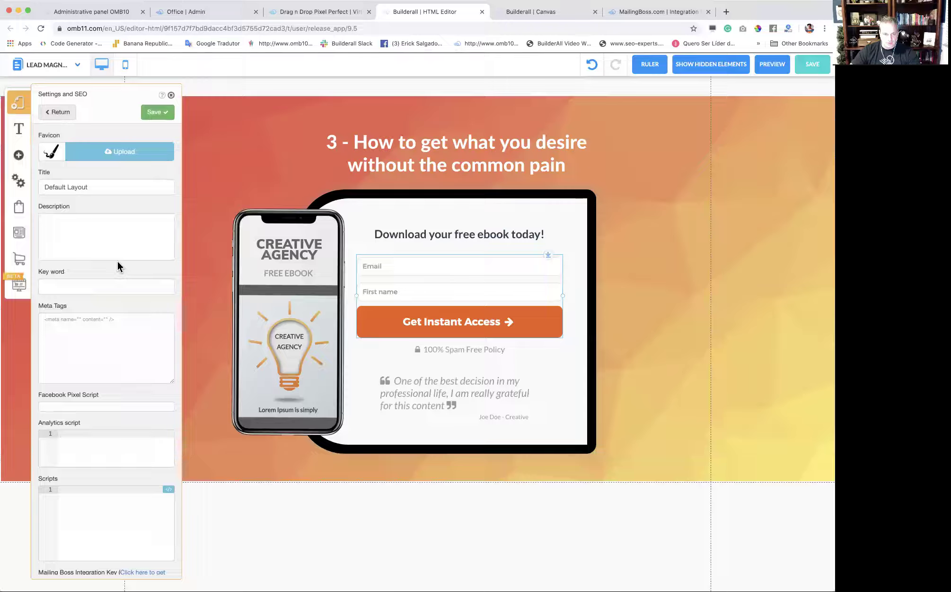
{"action": "scroll", "coordinate": [128, 303], "scroll_direction": "down", "scroll_amount": 3}
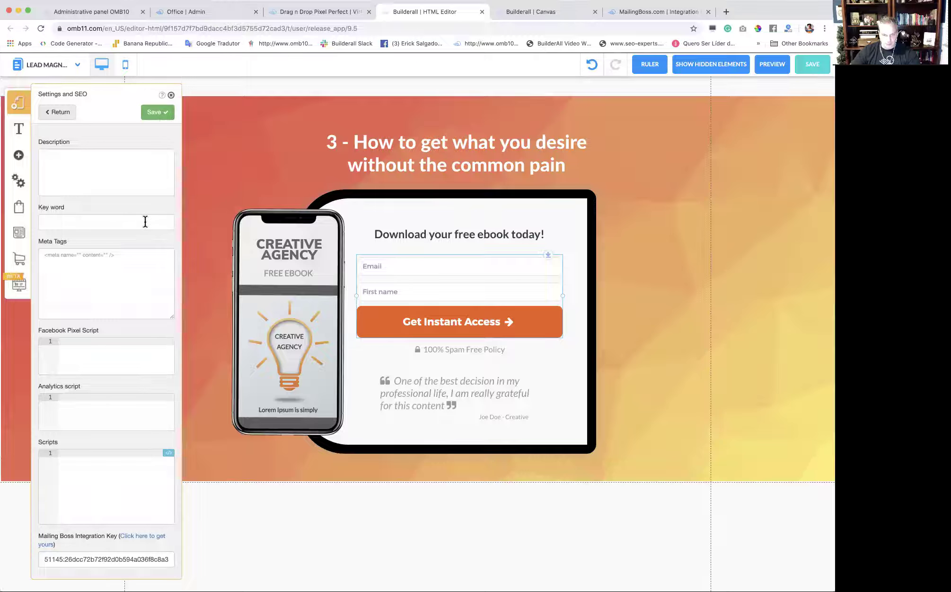
{"action": "left_click", "coordinate": [160, 115]}
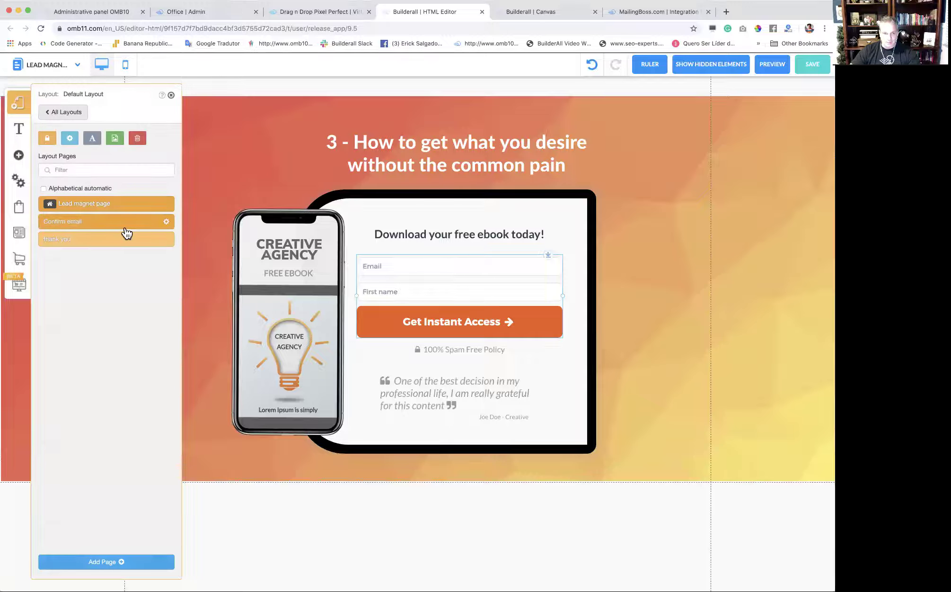
{"action": "left_click", "coordinate": [126, 243]}
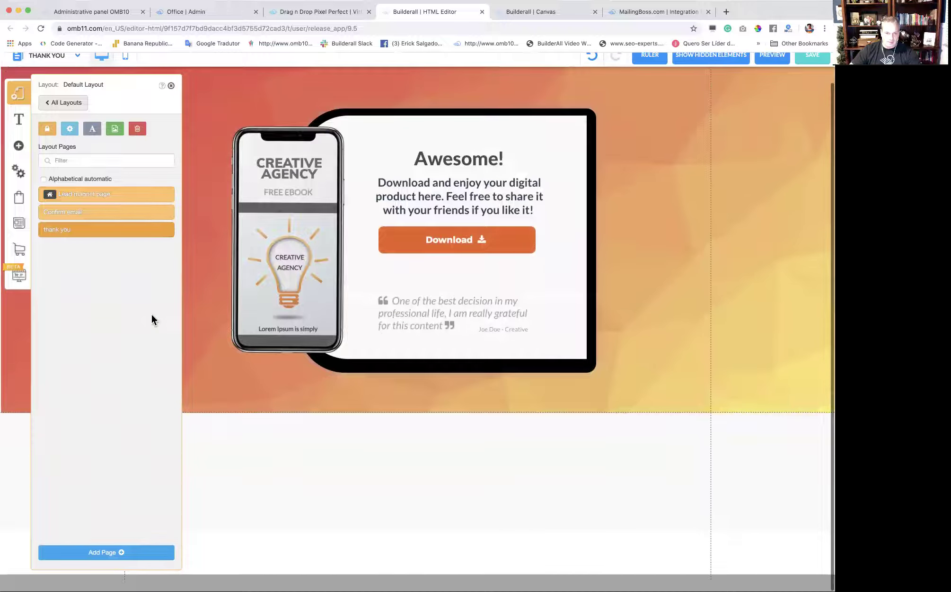
Set the thank you page's Mailing Boss Reference TAG to lead3 and save.
{"action": "scroll", "coordinate": [137, 354], "scroll_direction": "down", "scroll_amount": 2}
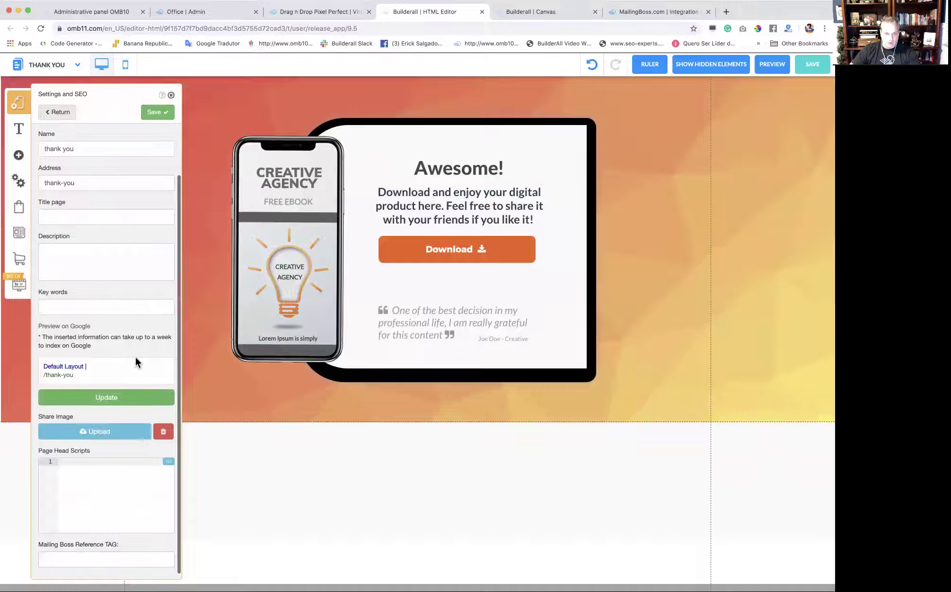
{"action": "left_click", "coordinate": [86, 562]}
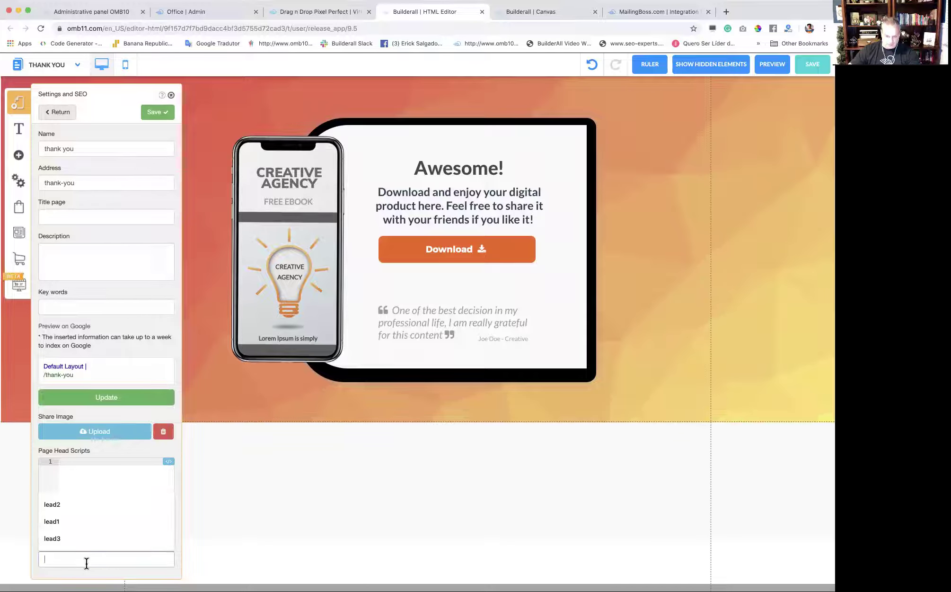
{"action": "type", "text": "lead3"}
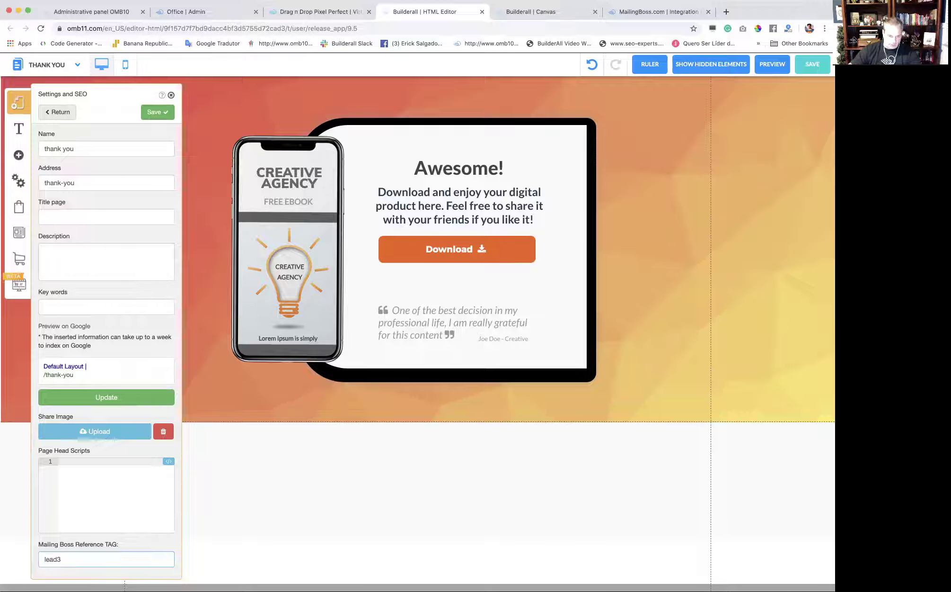
{"action": "left_click", "coordinate": [157, 112]}
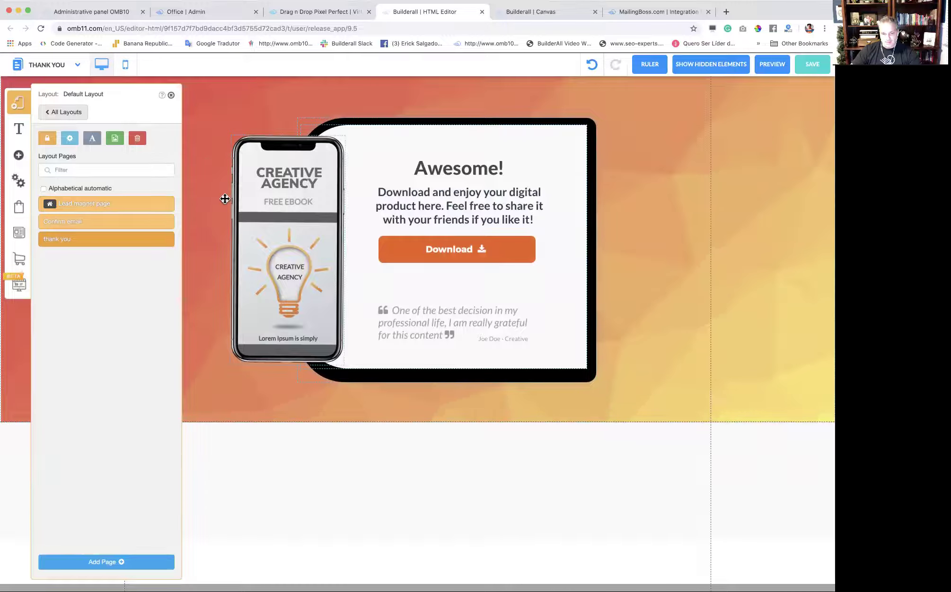
{"action": "left_click", "coordinate": [121, 207]}
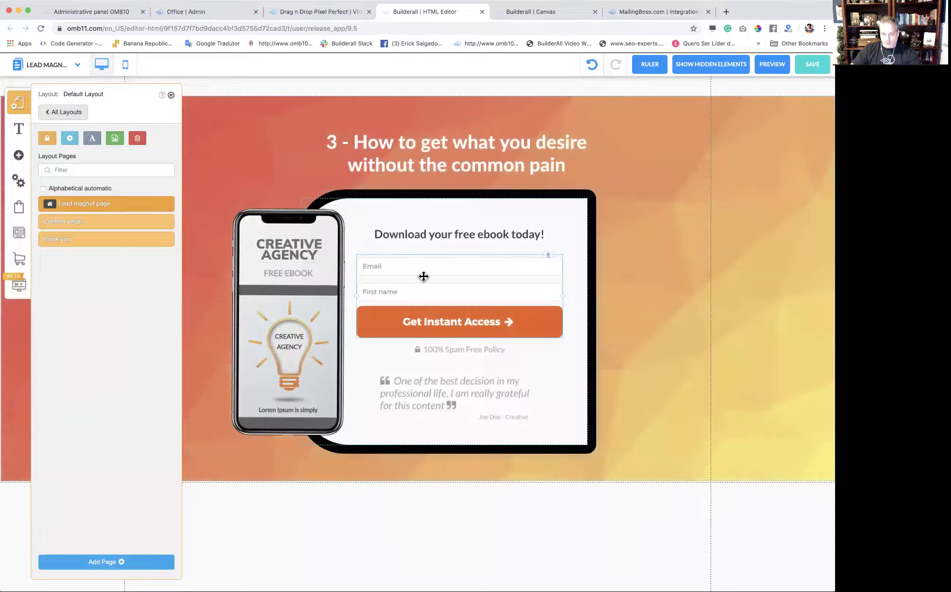
Nudge the opt-in form and the orange section slightly to tighten the Lead magnet layout.
{"action": "left_click_drag", "start_coordinate": [423, 277], "coordinate": [426, 284]}
{"action": "left_click_drag", "start_coordinate": [652, 150], "coordinate": [652, 157]}
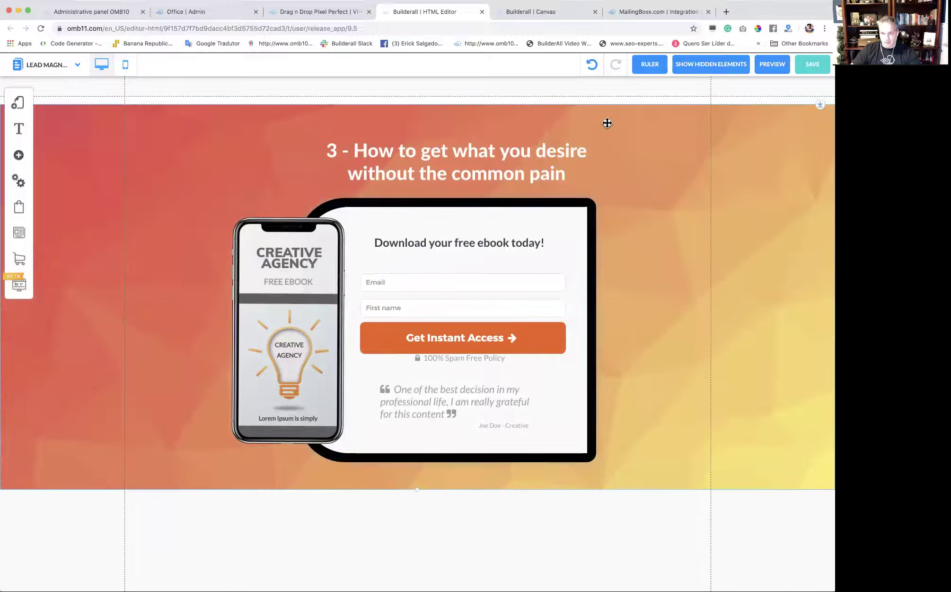
{"action": "left_click_drag", "start_coordinate": [418, 97], "coordinate": [420, 88]}
{"action": "left_click_drag", "start_coordinate": [722, 144], "coordinate": [720, 135]}
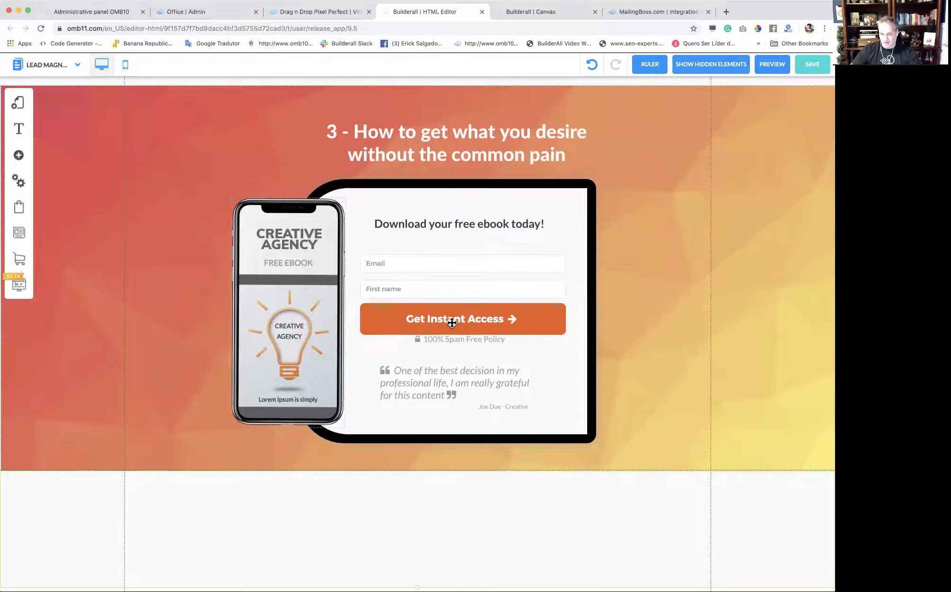
Check that the form's Change URL redirects send subscribers to the thank-you page.
{"action": "left_click", "coordinate": [462, 295]}
{"action": "left_click", "coordinate": [424, 259]}
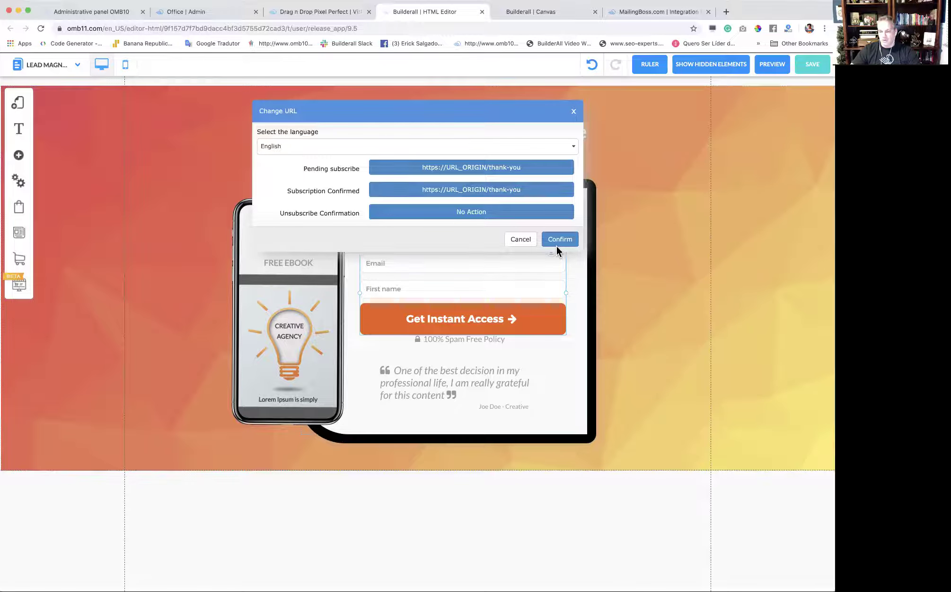
{"action": "left_click", "coordinate": [575, 112]}
{"action": "left_click", "coordinate": [733, 186]}
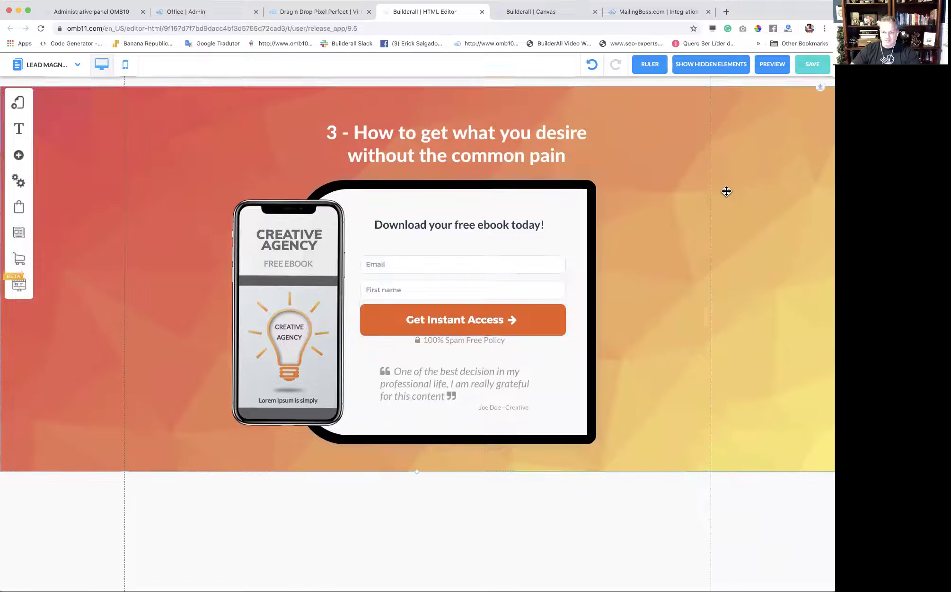
{"action": "left_click", "coordinate": [18, 107]}
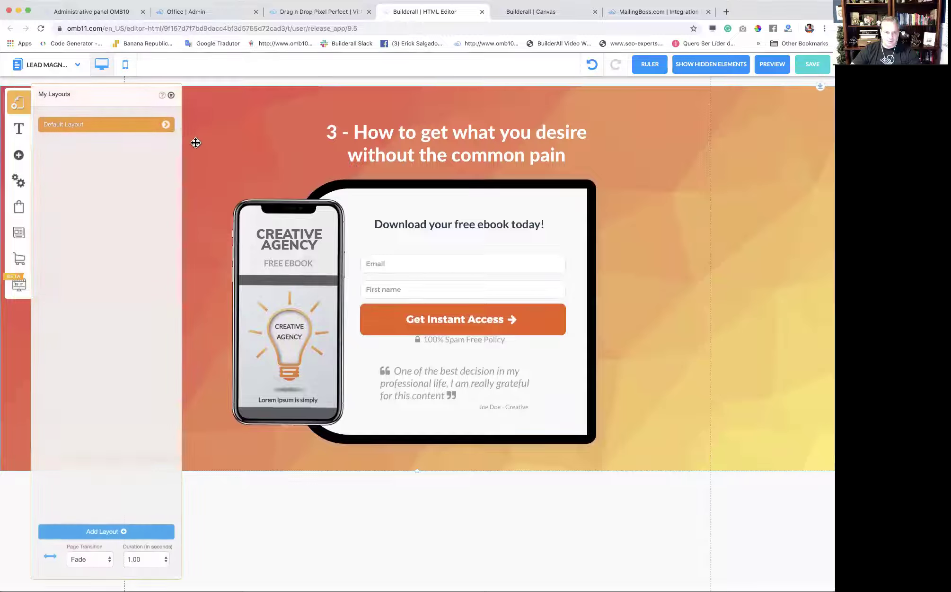
Review the Confirm email page and then the thank you page from the Default Layout.
{"action": "left_click", "coordinate": [167, 127]}
{"action": "left_click", "coordinate": [109, 222]}
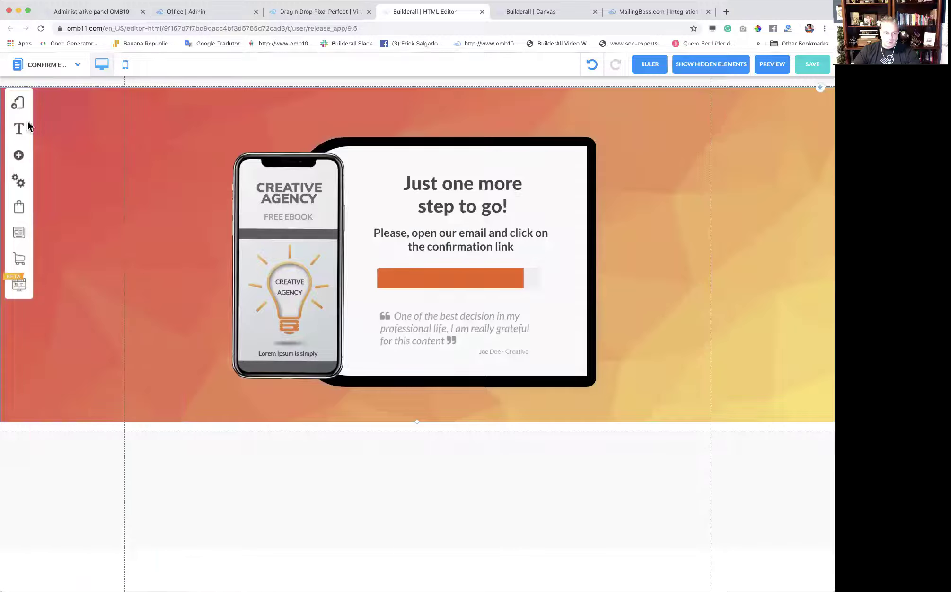
{"action": "left_click", "coordinate": [18, 104]}
{"action": "left_click", "coordinate": [165, 125]}
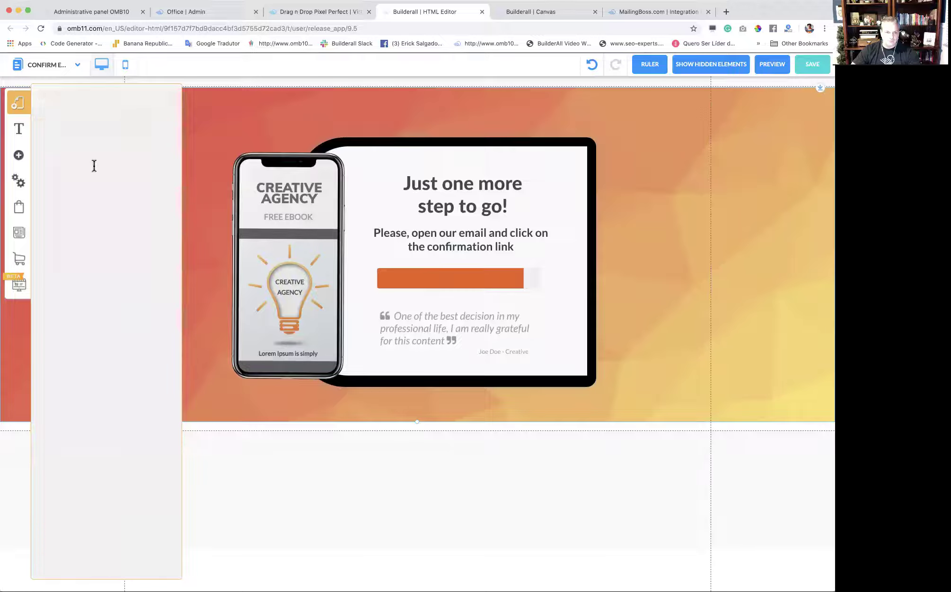
{"action": "left_click", "coordinate": [92, 240]}
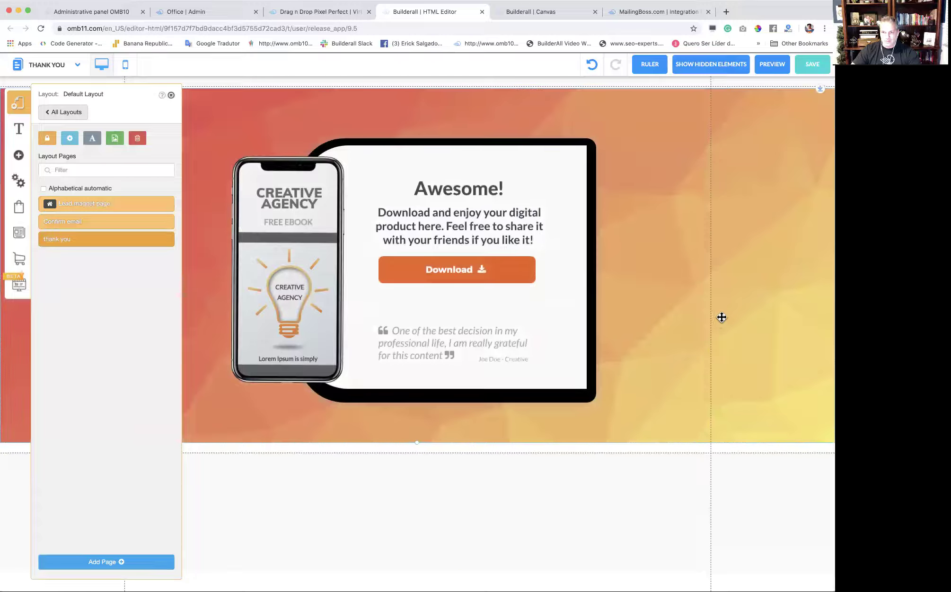
{"action": "left_click", "coordinate": [171, 95]}
Save the dan1_copy_2 funnel, dismiss the alert, and leave the editor.
{"action": "left_click", "coordinate": [812, 71]}
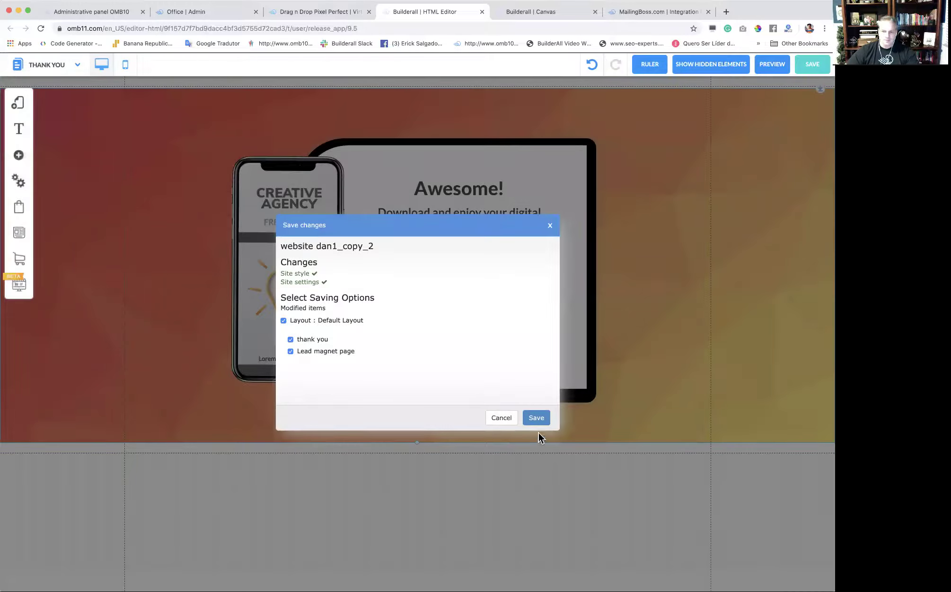
{"action": "left_click", "coordinate": [540, 421]}
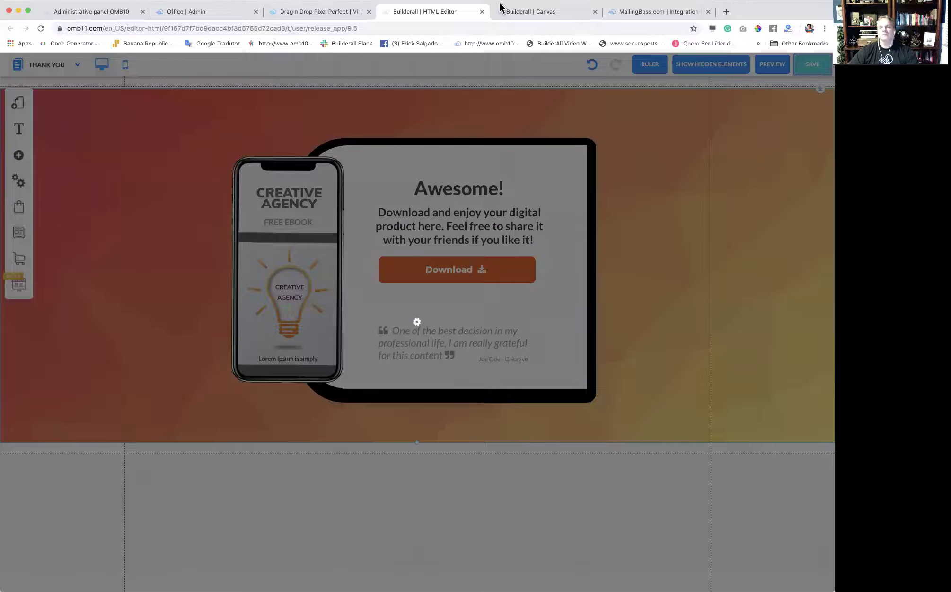
{"action": "left_click", "coordinate": [477, 298]}
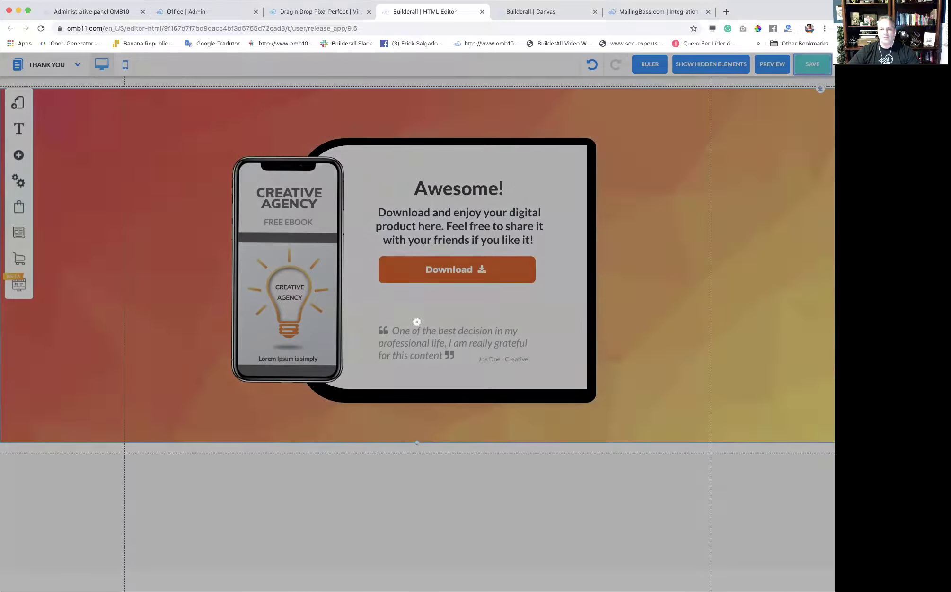
{"action": "left_click", "coordinate": [482, 12]}
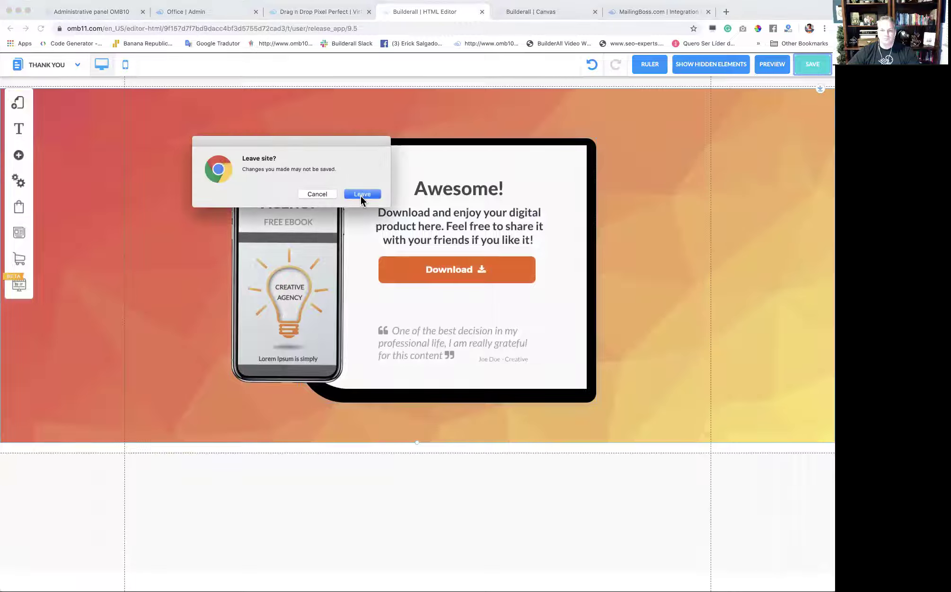
{"action": "left_click", "coordinate": [361, 194]}
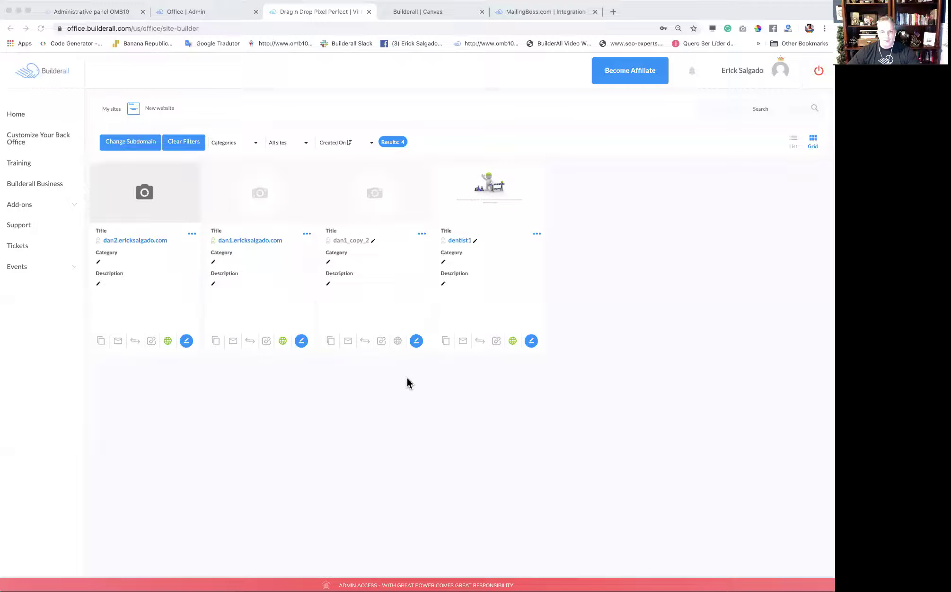
Connect dan1_copy_2 to the dan3 subdomain of the owner's domain and reload the site list.
{"action": "left_click", "coordinate": [422, 235]}
{"action": "left_click", "coordinate": [400, 249]}
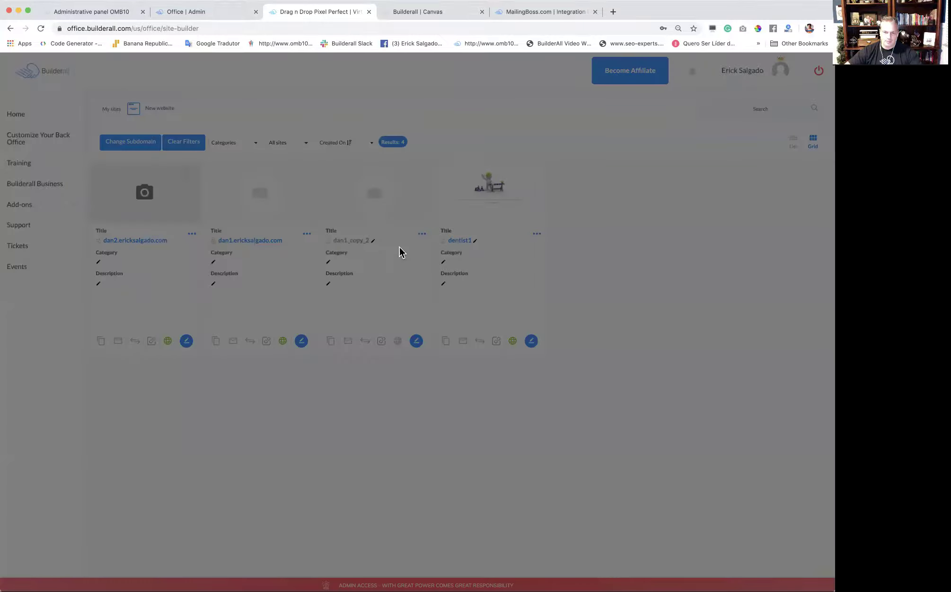
{"action": "left_click", "coordinate": [387, 190]}
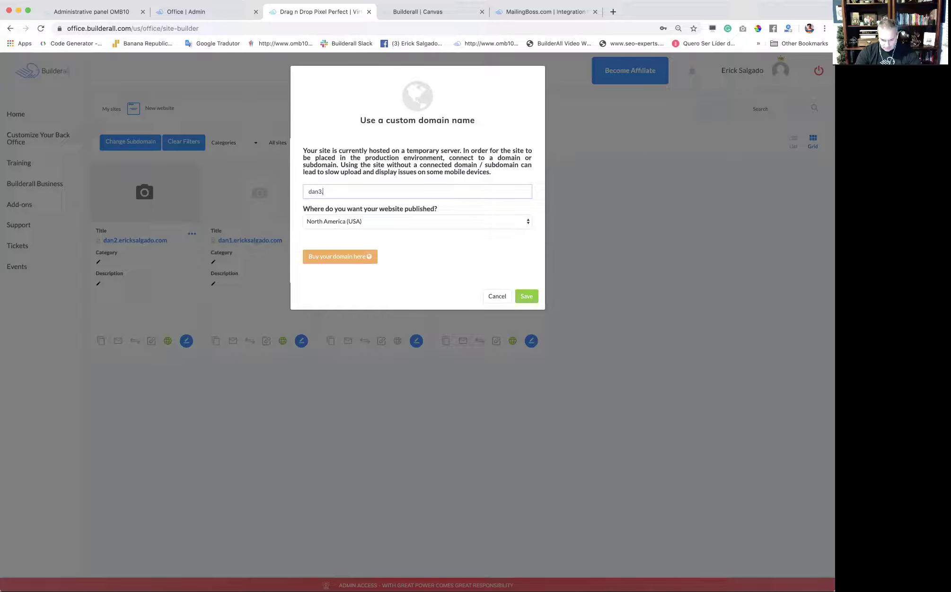
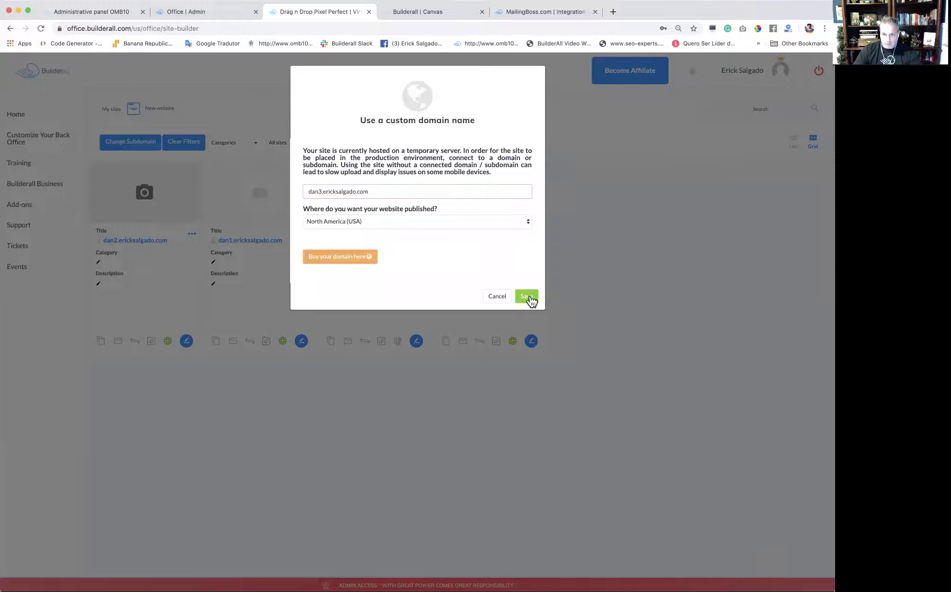
{"action": "left_click", "coordinate": [529, 294]}
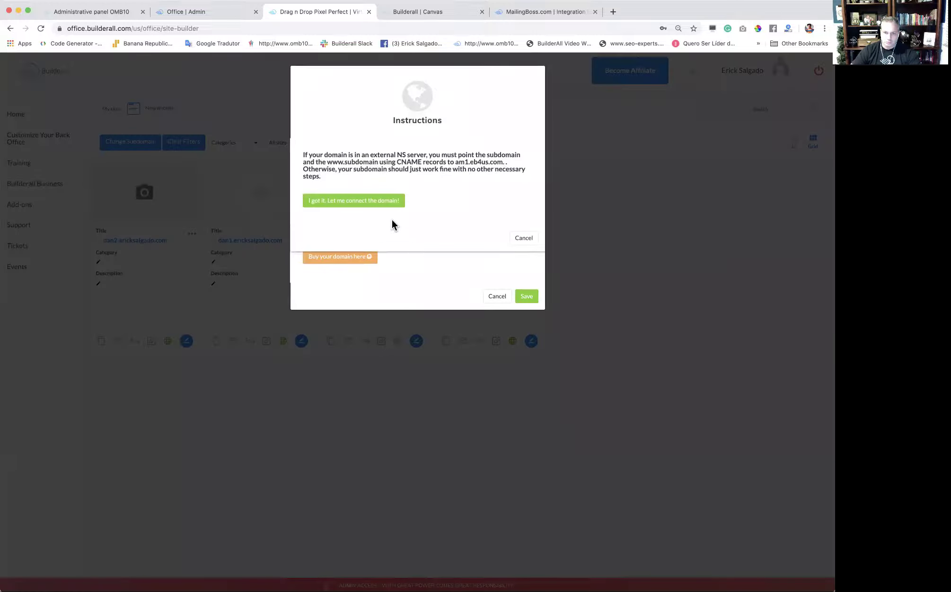
{"action": "left_click", "coordinate": [390, 203]}
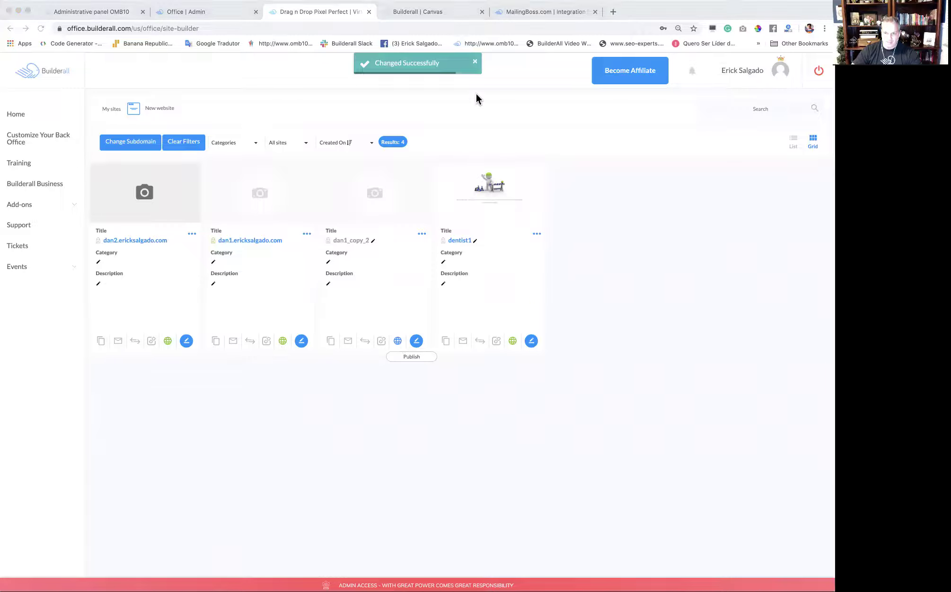
{"action": "left_click", "coordinate": [503, 86]}
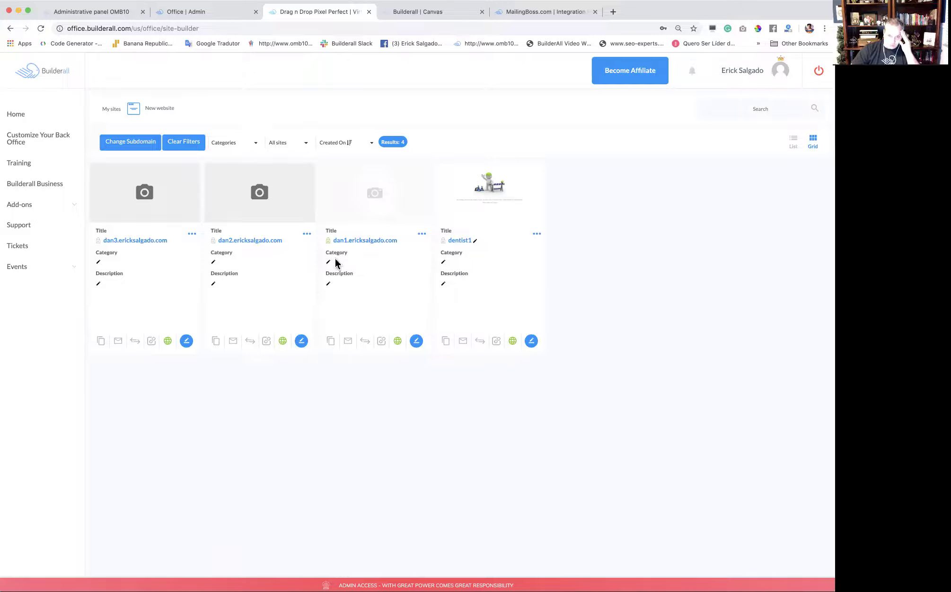
Use Activate SSL on the dan2 and dan3 site cards.
{"action": "left_click", "coordinate": [421, 233]}
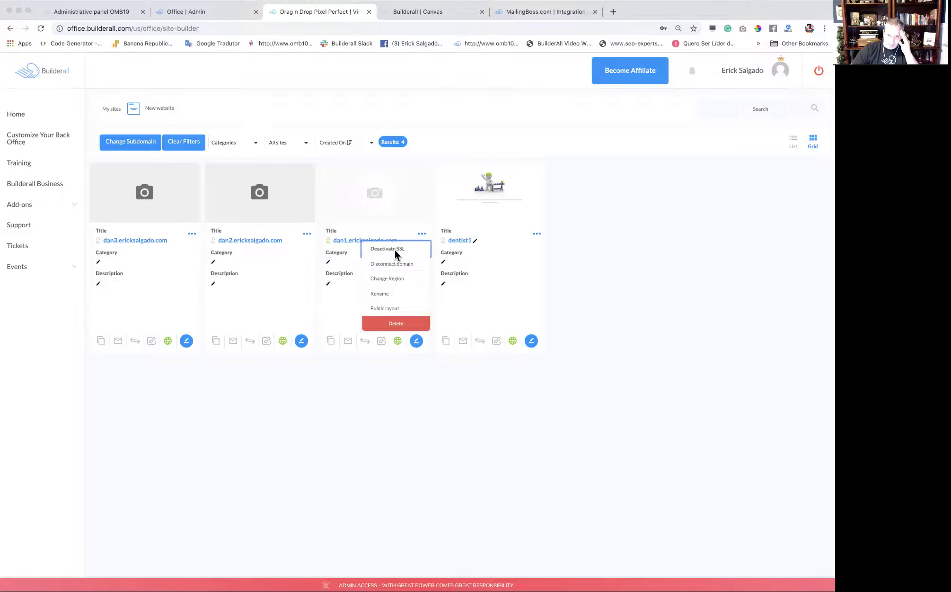
{"action": "left_click", "coordinate": [461, 78]}
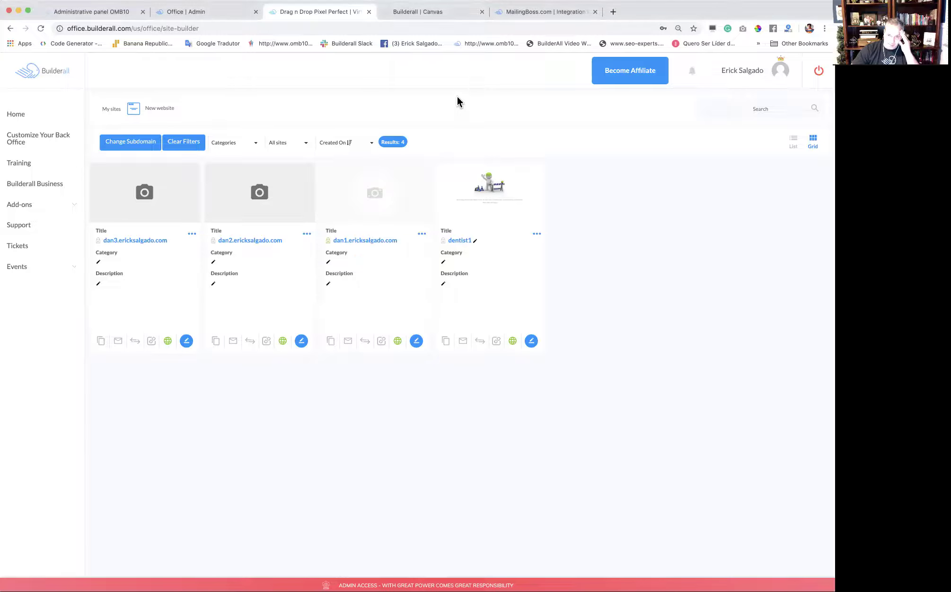
{"action": "left_click", "coordinate": [306, 234]}
{"action": "left_click", "coordinate": [293, 250]}
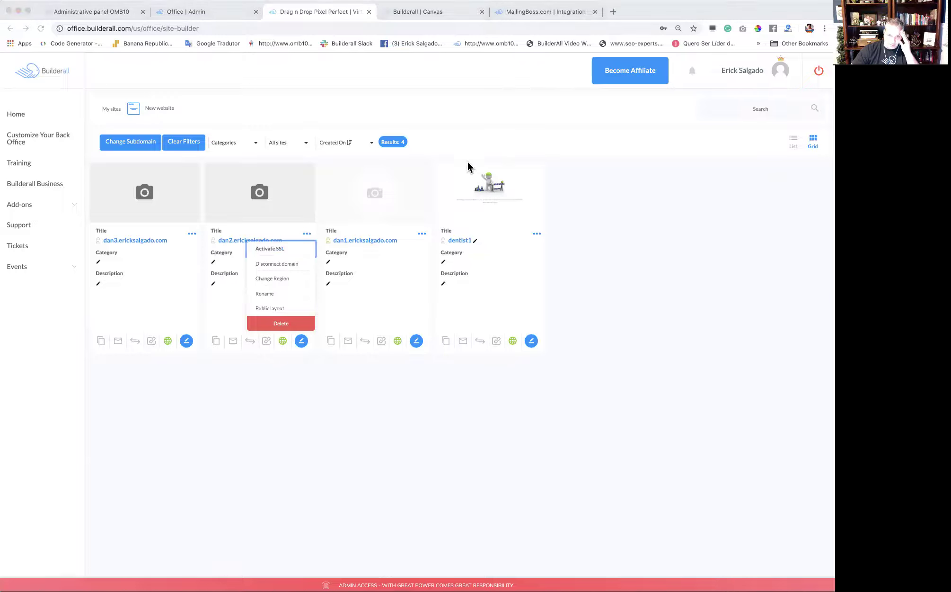
{"action": "left_click", "coordinate": [503, 104]}
{"action": "left_click", "coordinate": [192, 234]}
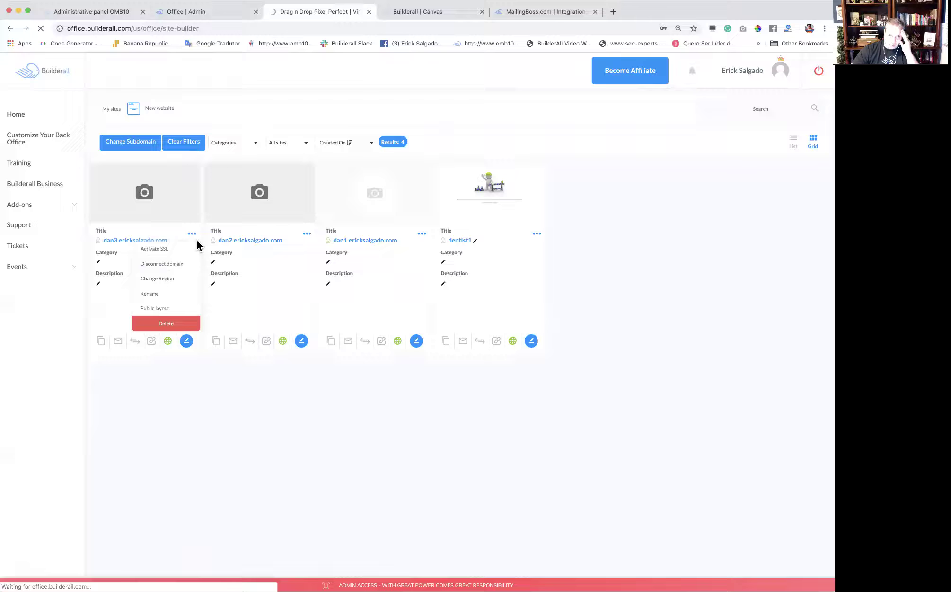
{"action": "left_click", "coordinate": [175, 249]}
{"action": "left_click", "coordinate": [503, 113]}
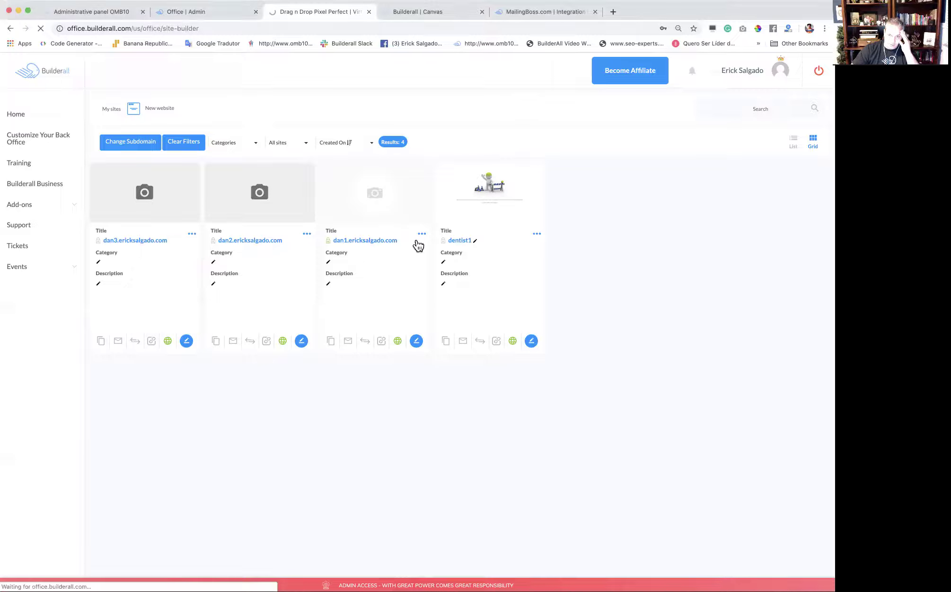
{"action": "left_click", "coordinate": [422, 234]}
{"action": "left_click", "coordinate": [637, 223]}
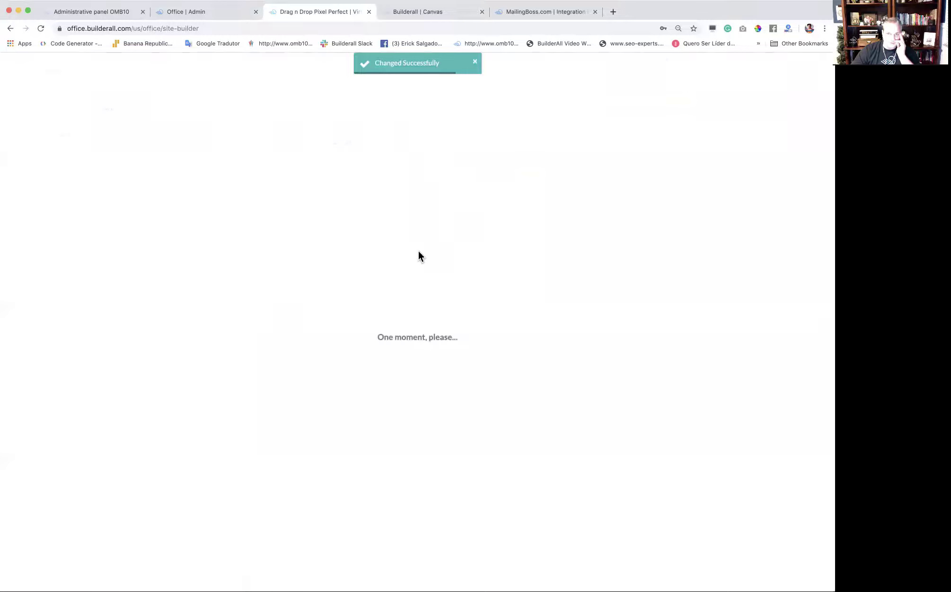
{"action": "left_click", "coordinate": [563, 10]}
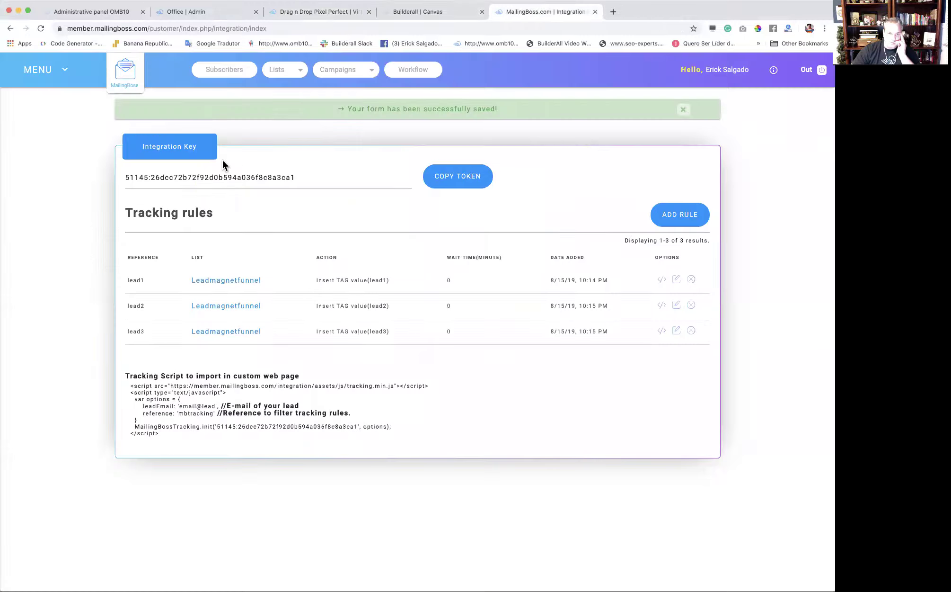
Check MailingBoss Lists (Leadmagnetfunnel, 0 subscribers), then close the Canvas tab and return to sites.
{"action": "left_click", "coordinate": [276, 75]}
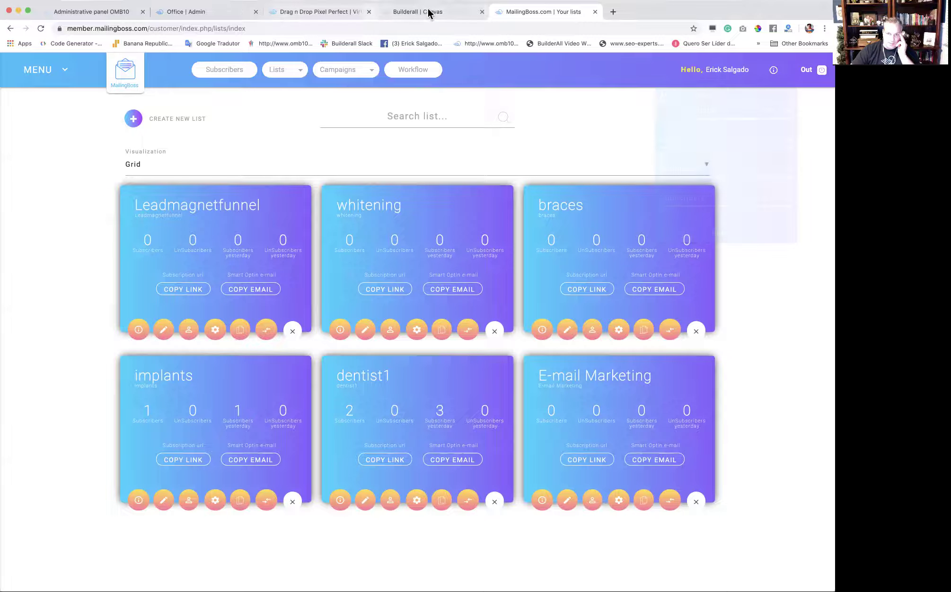
{"action": "left_click", "coordinate": [482, 11]}
{"action": "left_click", "coordinate": [277, 14]}
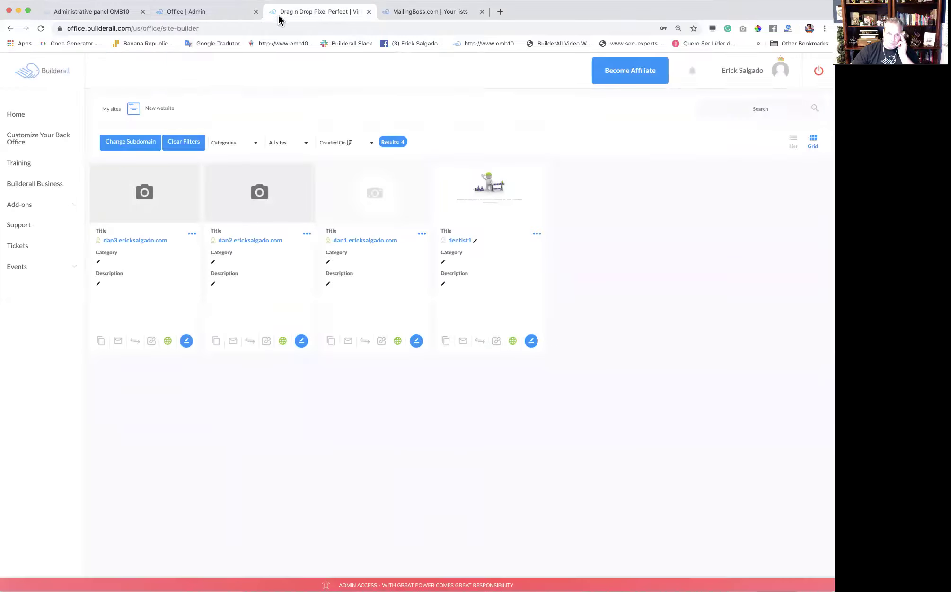
Submit a test lead on the live dan1 page using autofilled details with 1 appended.
{"action": "left_click", "coordinate": [368, 241]}
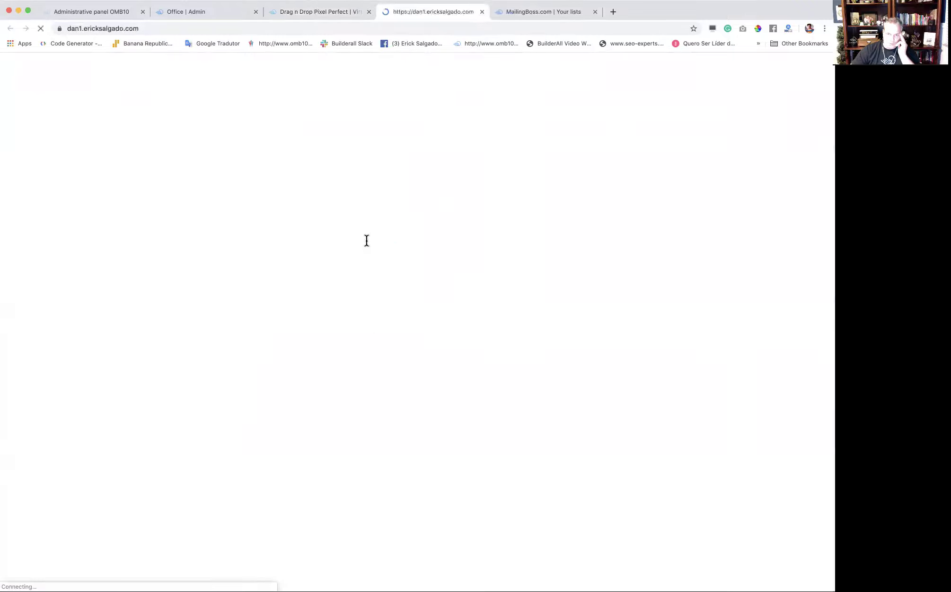
{"action": "left_click", "coordinate": [393, 241]}
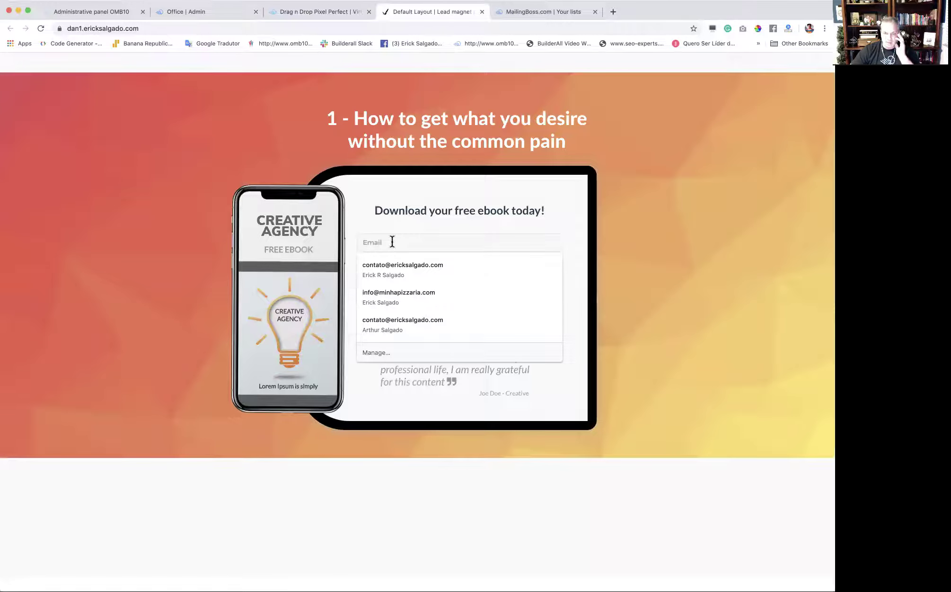
{"action": "left_click", "coordinate": [398, 269]}
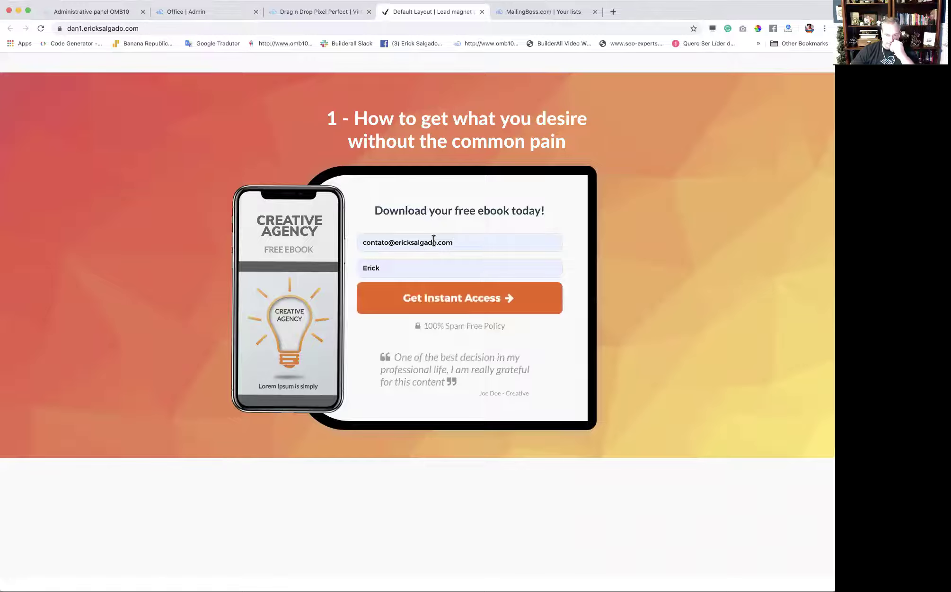
{"action": "left_click", "coordinate": [434, 241]}
{"action": "left_click", "coordinate": [444, 261]}
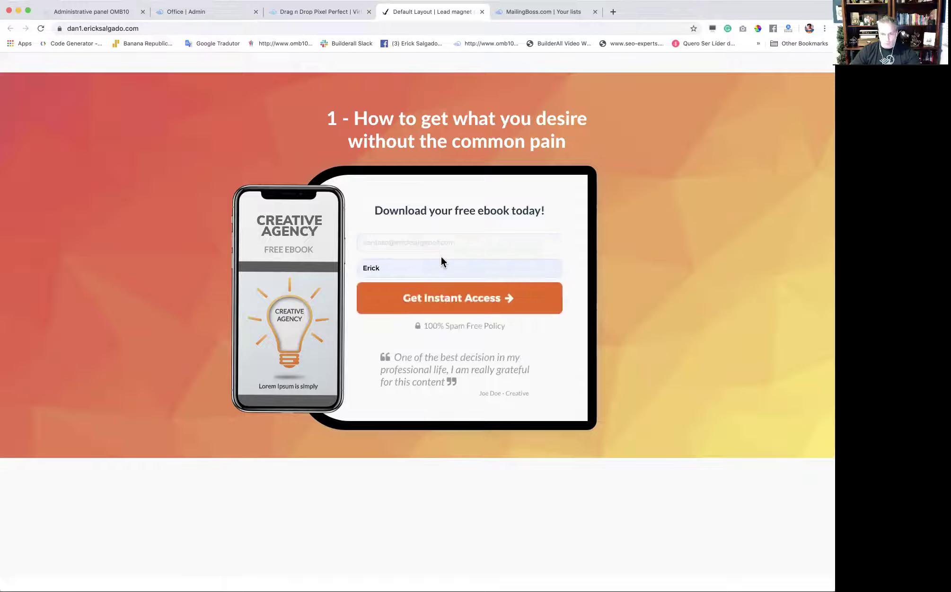
{"action": "left_click", "coordinate": [412, 270]}
{"action": "type", "text": "1.com"}
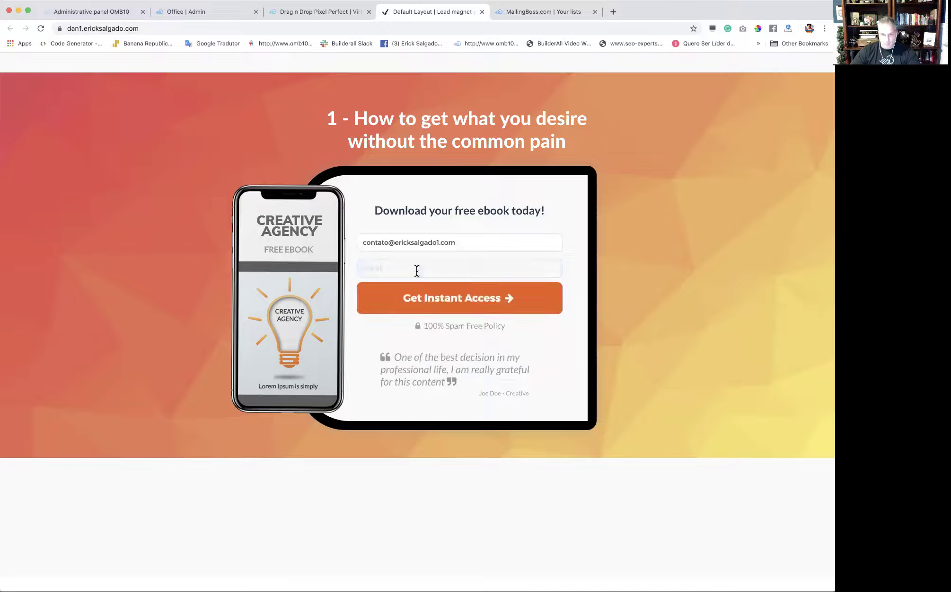
{"action": "left_click", "coordinate": [433, 305]}
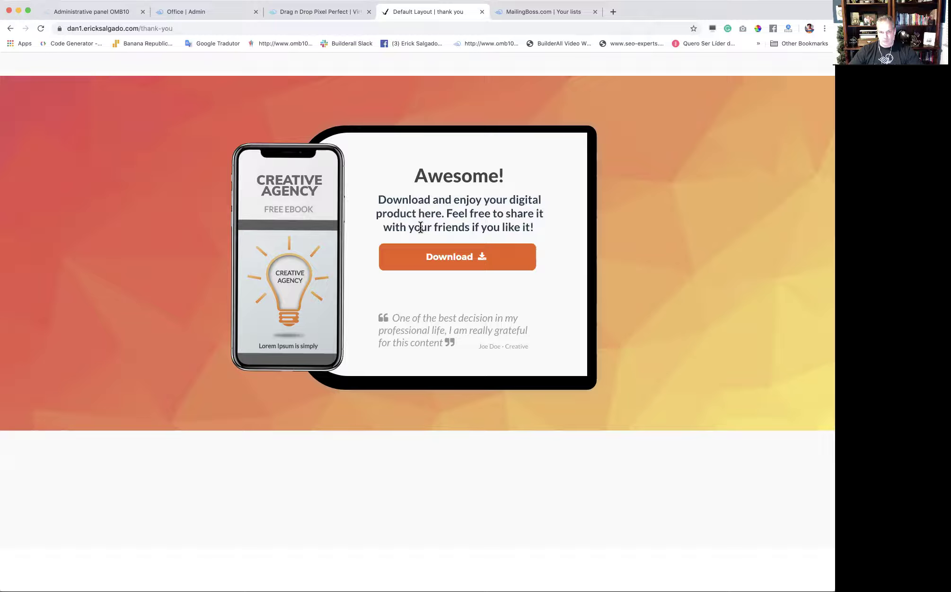
{"action": "left_click", "coordinate": [482, 13]}
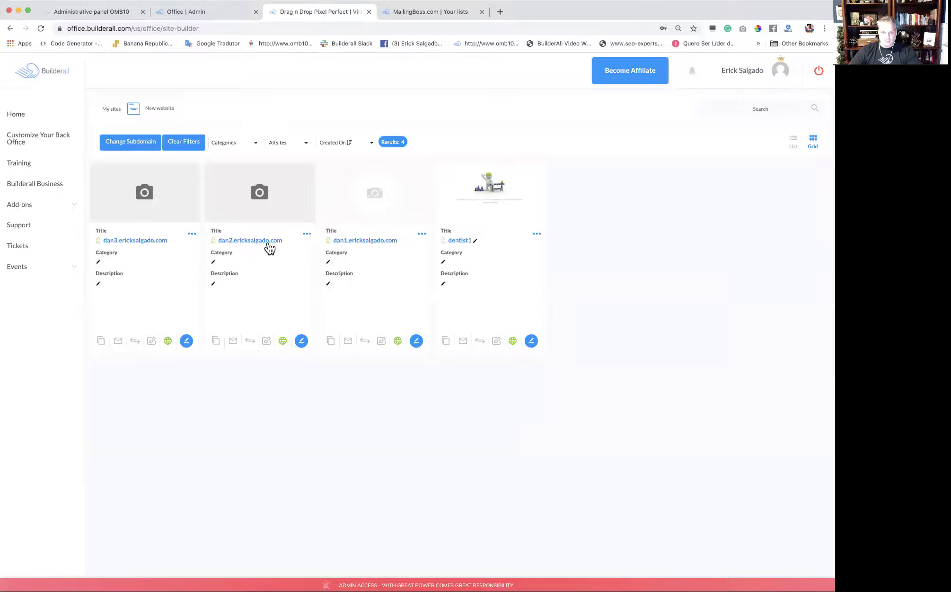
Submit a test lead on the live dan2 page with autofilled email and name plus '2', then close the thank-you tab.
{"action": "left_click", "coordinate": [261, 240]}
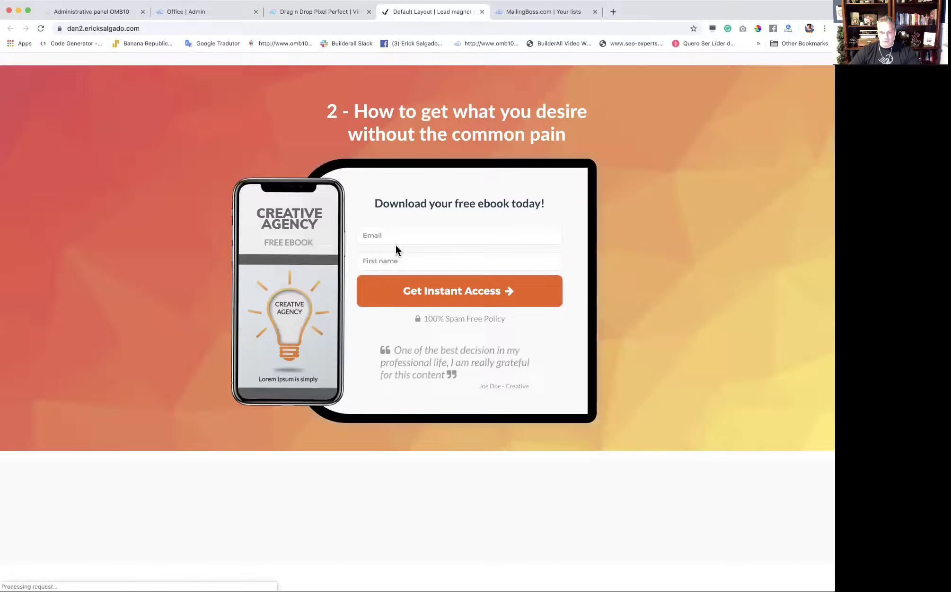
{"action": "left_click", "coordinate": [396, 237]}
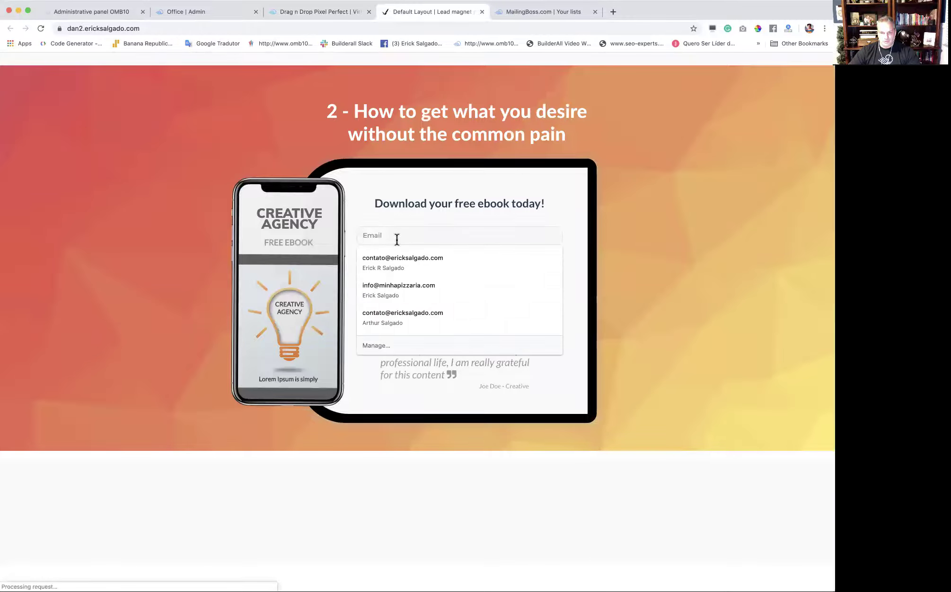
{"action": "left_click", "coordinate": [400, 258]}
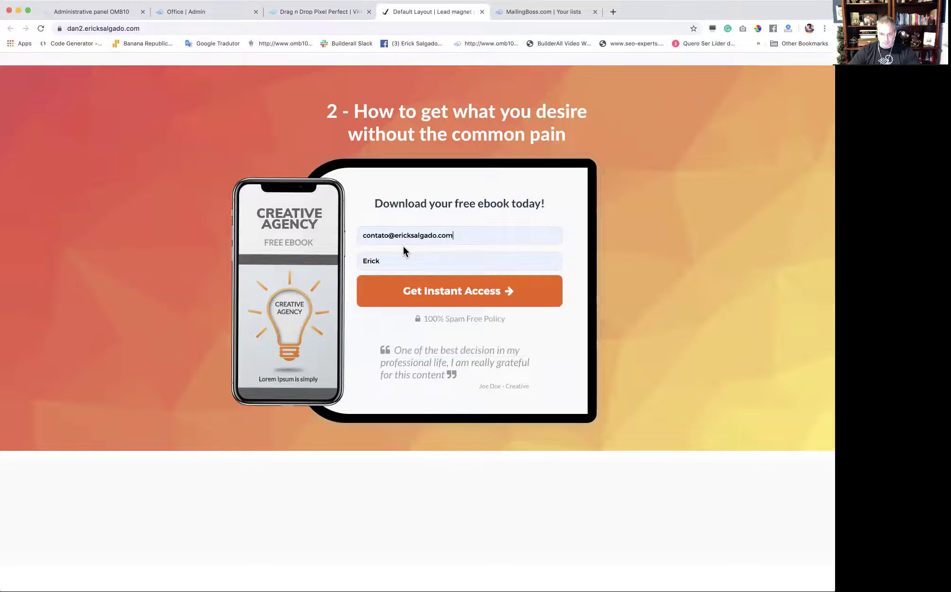
{"action": "left_click", "coordinate": [434, 235]}
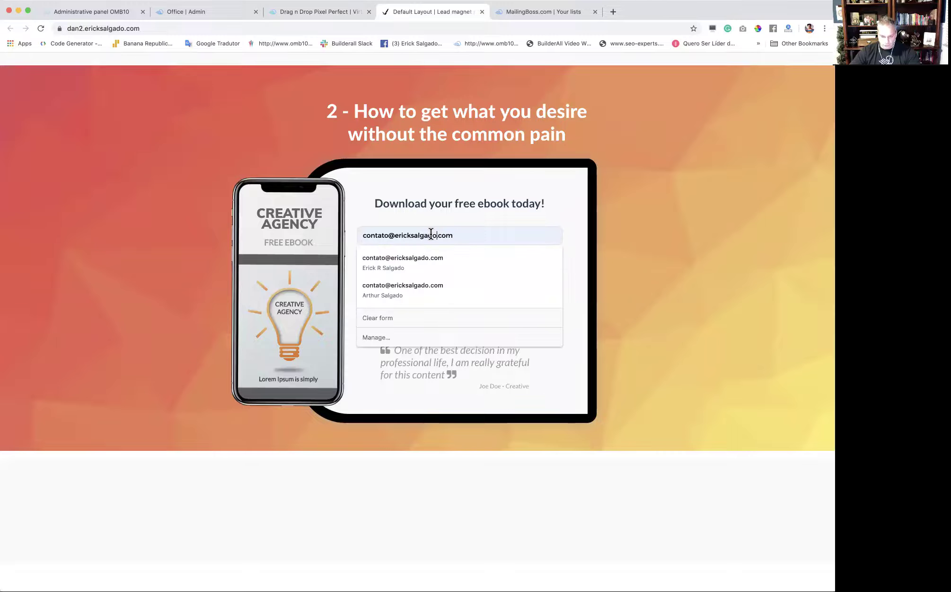
{"action": "type", "text": "2"}
{"action": "left_click", "coordinate": [412, 261]}
{"action": "type", "text": "2"}
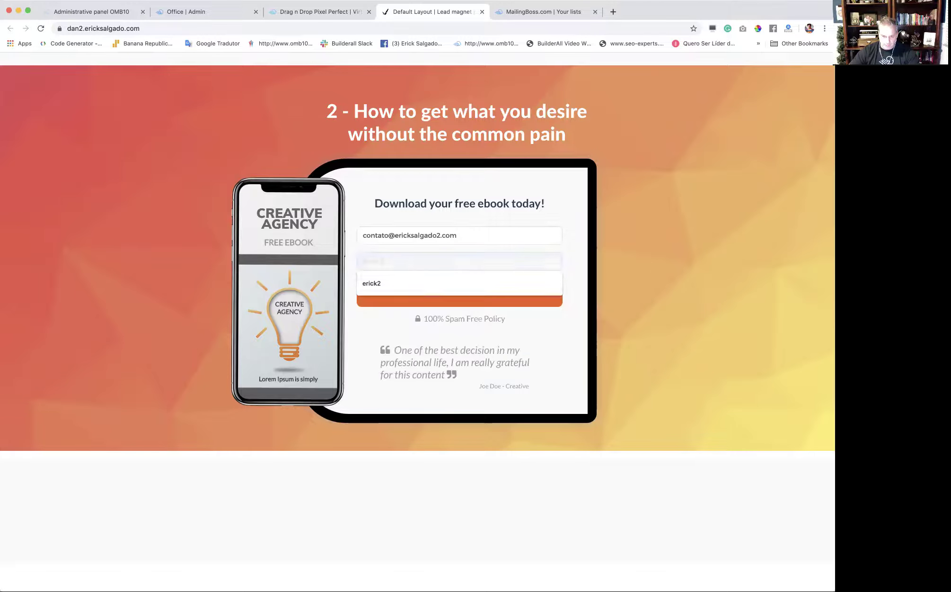
{"action": "left_click", "coordinate": [412, 303]}
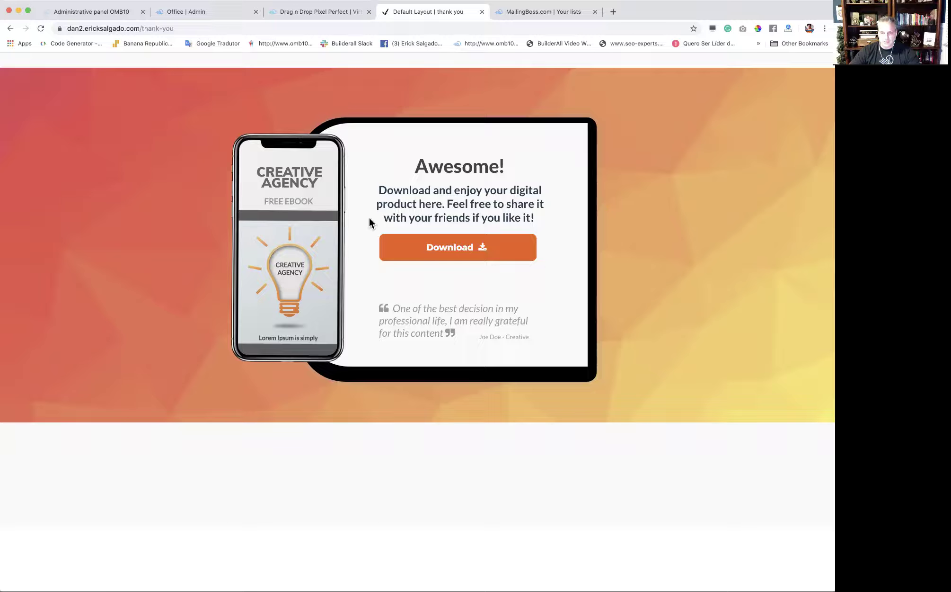
{"action": "left_click", "coordinate": [481, 12]}
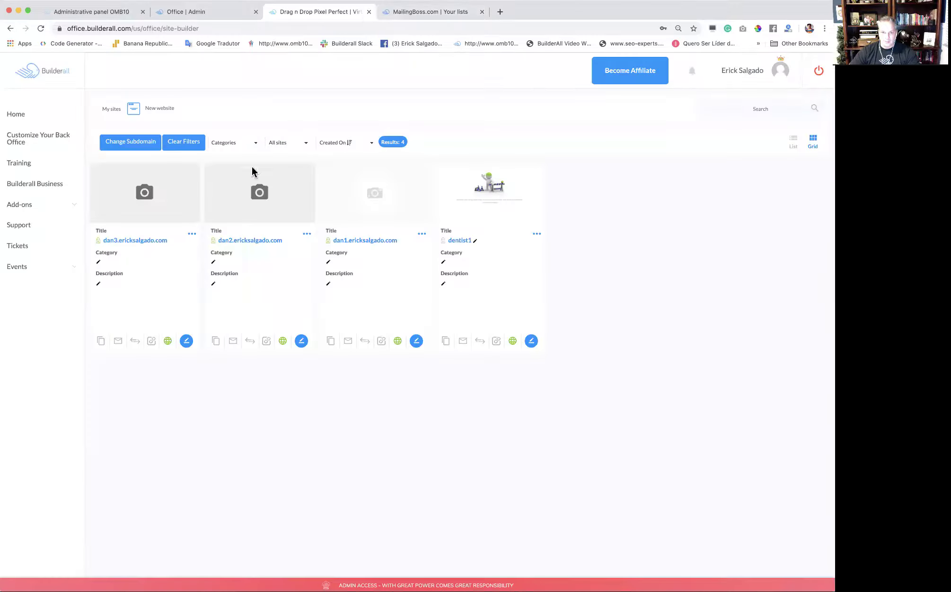
Open the live dan3 page and autofill the email with a saved address, appending '3'.
{"action": "left_click", "coordinate": [135, 243]}
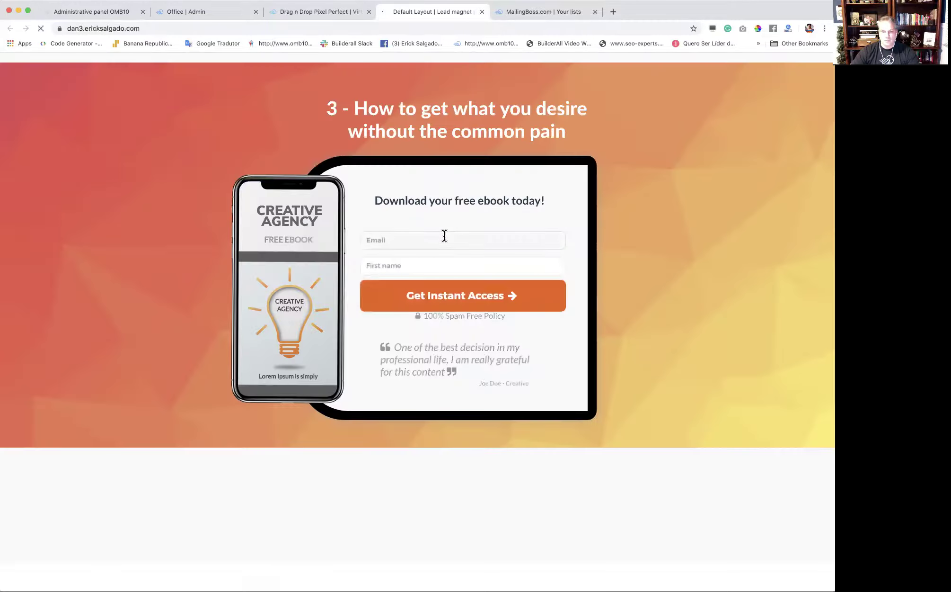
{"action": "left_click", "coordinate": [444, 237]}
{"action": "left_click", "coordinate": [421, 242]}
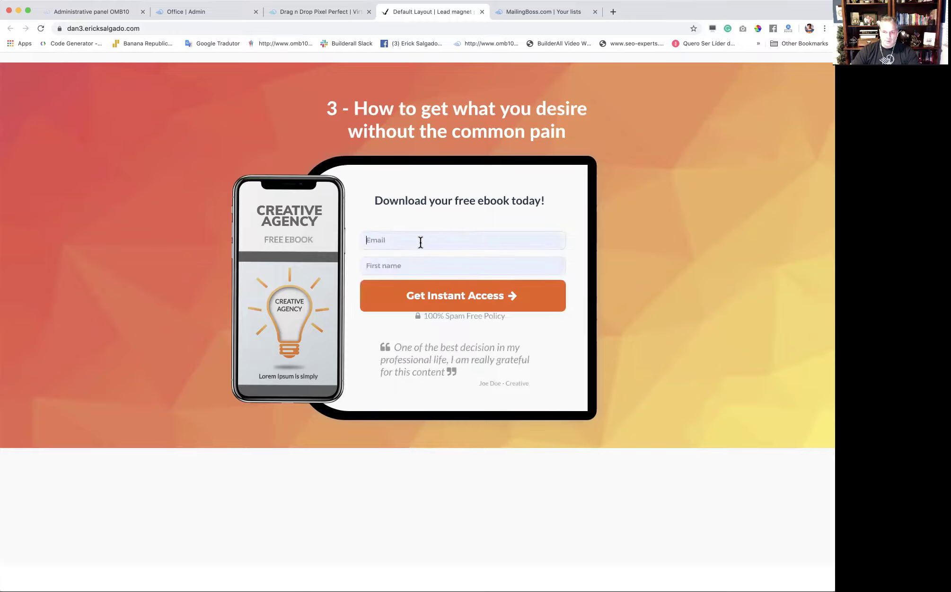
{"action": "left_click", "coordinate": [417, 242]}
{"action": "left_click", "coordinate": [417, 263]}
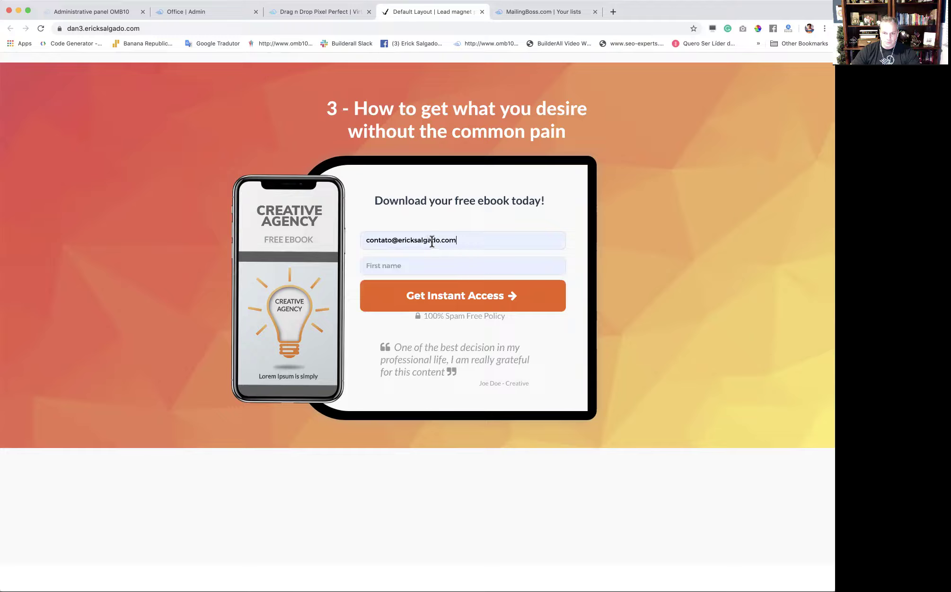
{"action": "left_click", "coordinate": [440, 240]}
{"action": "type", "text": "3"}
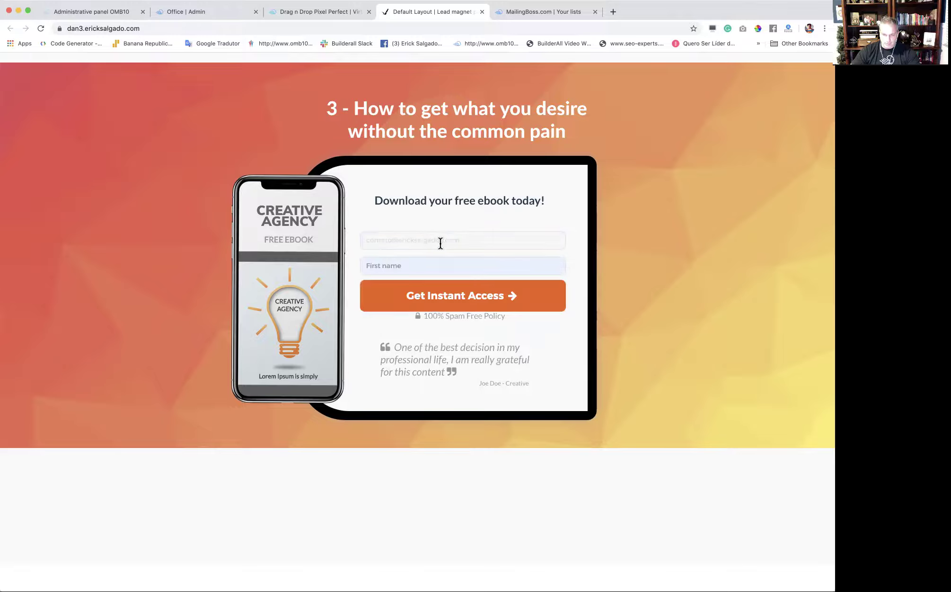
Autofill the first name with '3' appended, submit via Get Instant Access, then switch to MailingBoss lists.
{"action": "left_click", "coordinate": [396, 265]}
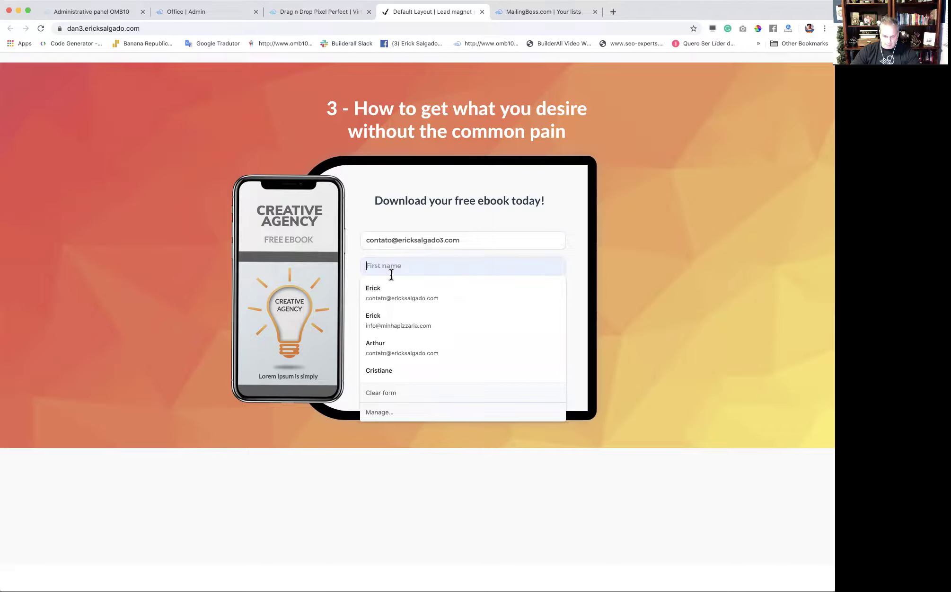
{"action": "left_click", "coordinate": [389, 289]}
{"action": "left_click", "coordinate": [394, 267]}
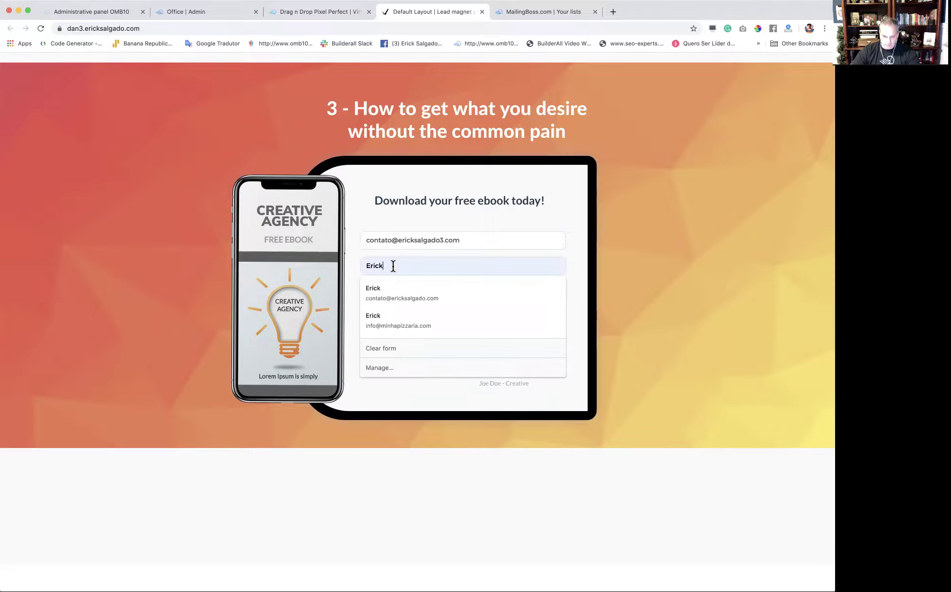
{"action": "type", "text": "3"}
{"action": "left_click", "coordinate": [406, 309]}
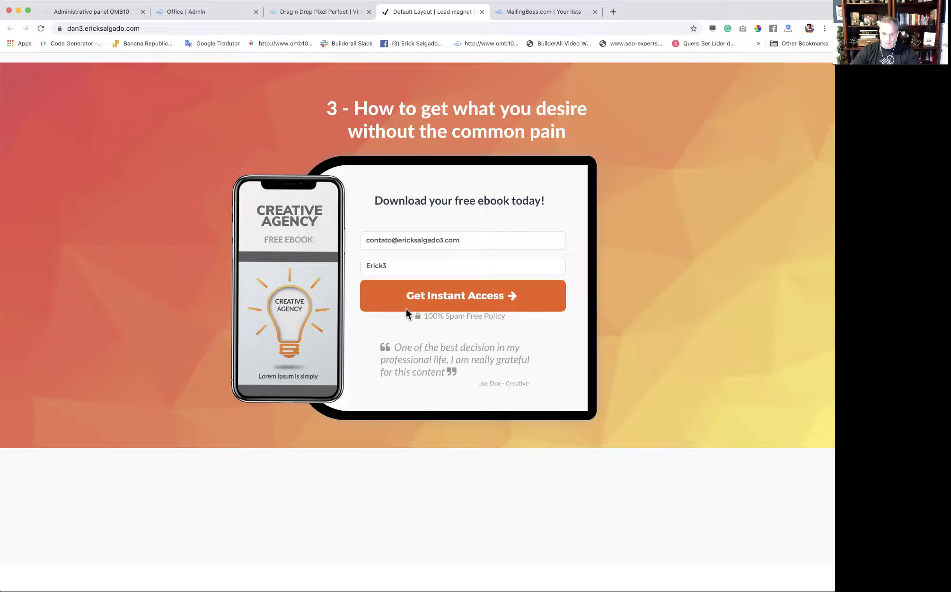
{"action": "left_click", "coordinate": [423, 302]}
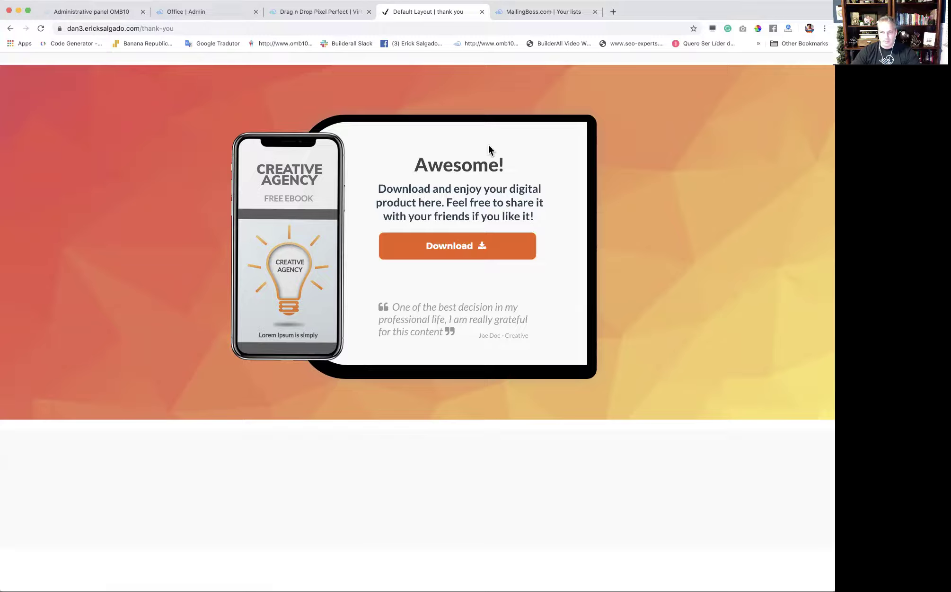
{"action": "left_click", "coordinate": [534, 11]}
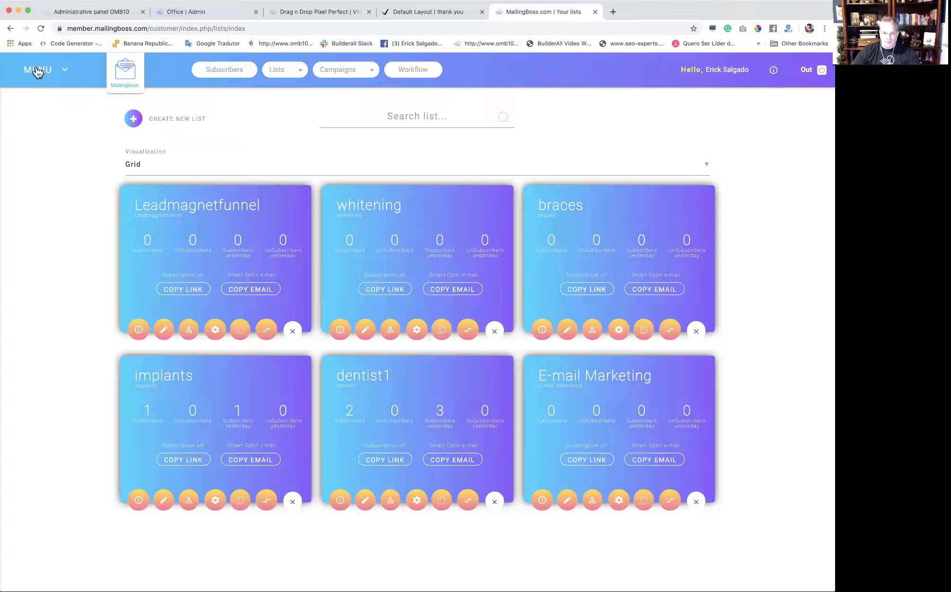
Refresh MailingBoss Lists and view Leadmagnetfunnel's subscribers: three leads tagged LEAD1, LEAD2 and LEAD3.
{"action": "left_click", "coordinate": [42, 29]}
{"action": "left_click", "coordinate": [188, 331]}
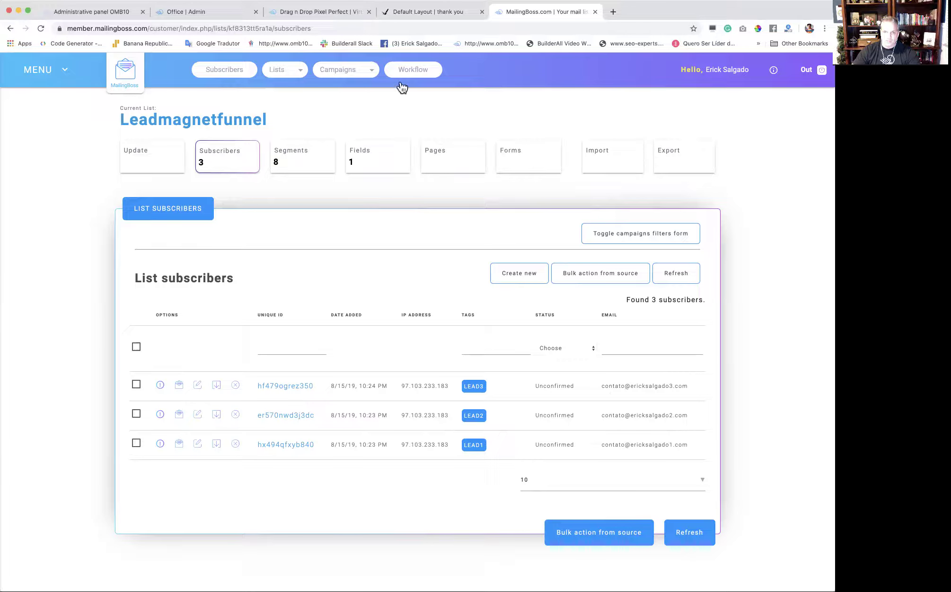
{"action": "left_click", "coordinate": [60, 67]}
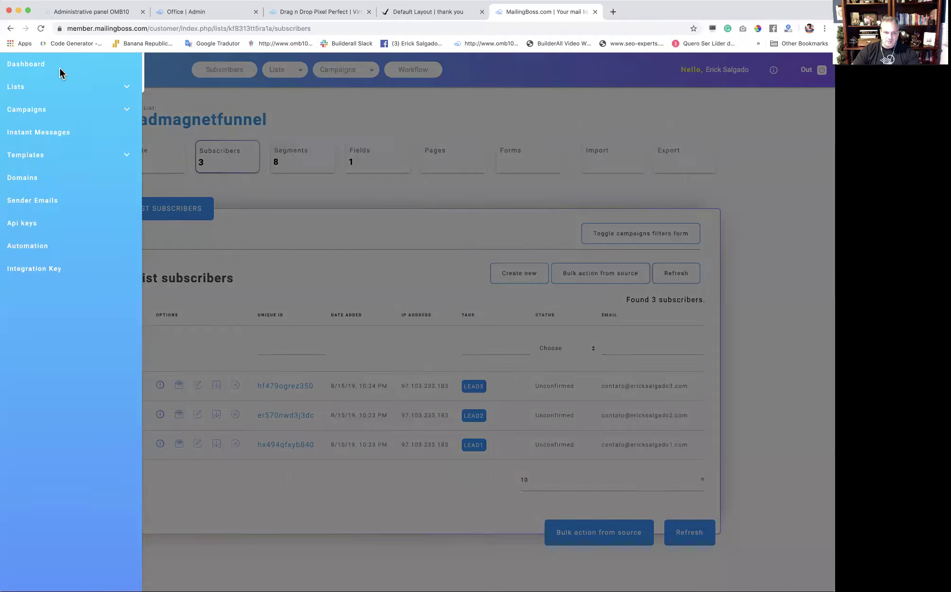
Open the Integration Key page, select the token and check the lead1–lead3 Leadmagnetfunnel tracking rules.
{"action": "left_click", "coordinate": [45, 277]}
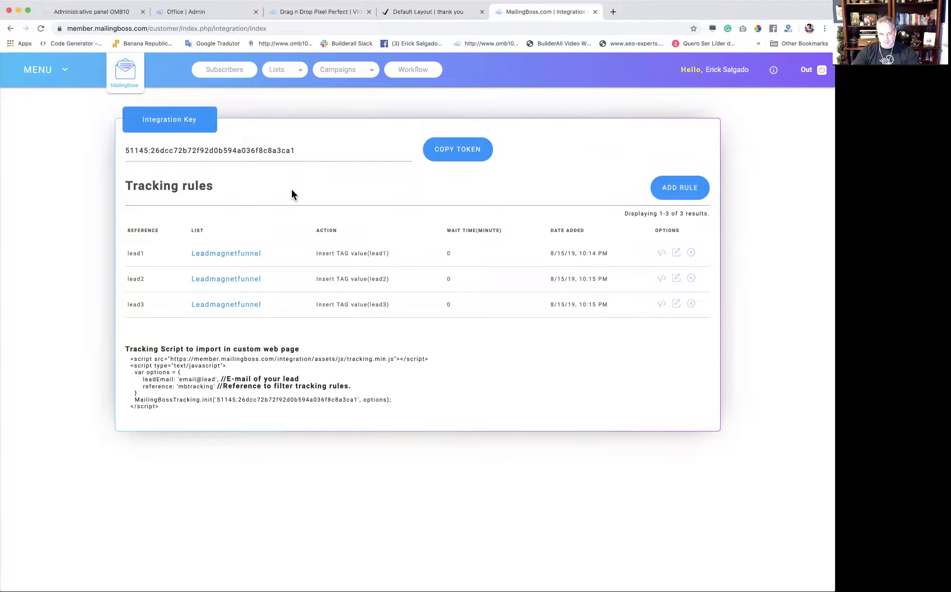
{"action": "left_click_drag", "start_coordinate": [314, 150], "coordinate": [144, 141]}
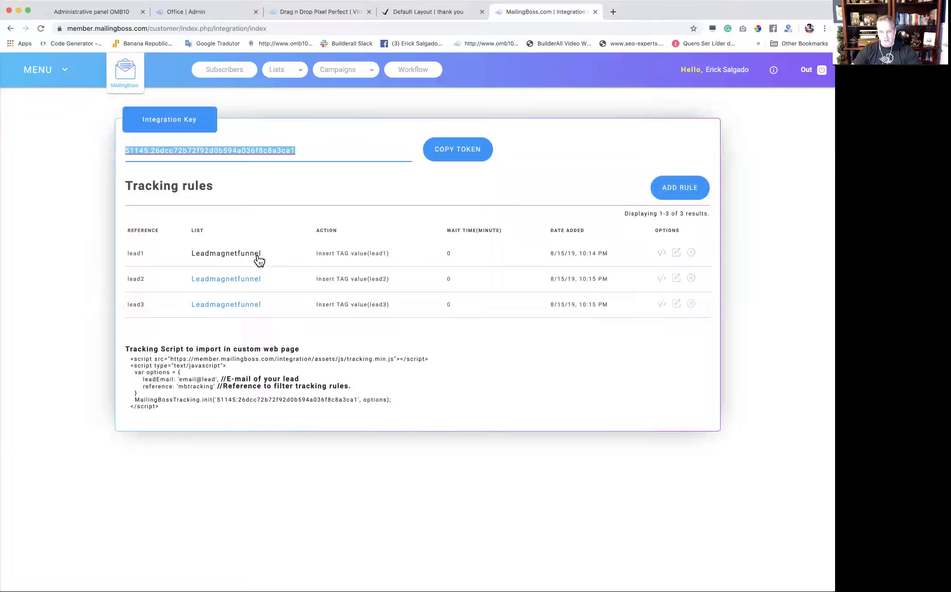
{"action": "left_click", "coordinate": [304, 171]}
{"action": "left_click_drag", "start_coordinate": [324, 151], "coordinate": [119, 143]}
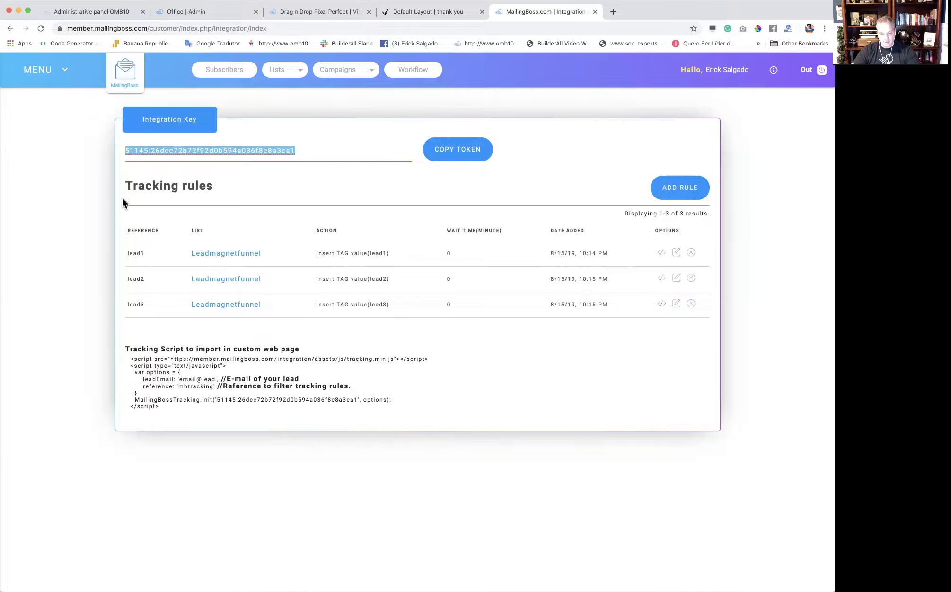
{"action": "left_click", "coordinate": [155, 257]}
{"action": "left_click_drag", "start_coordinate": [132, 252], "coordinate": [120, 256]}
{"action": "left_click", "coordinate": [151, 257]}
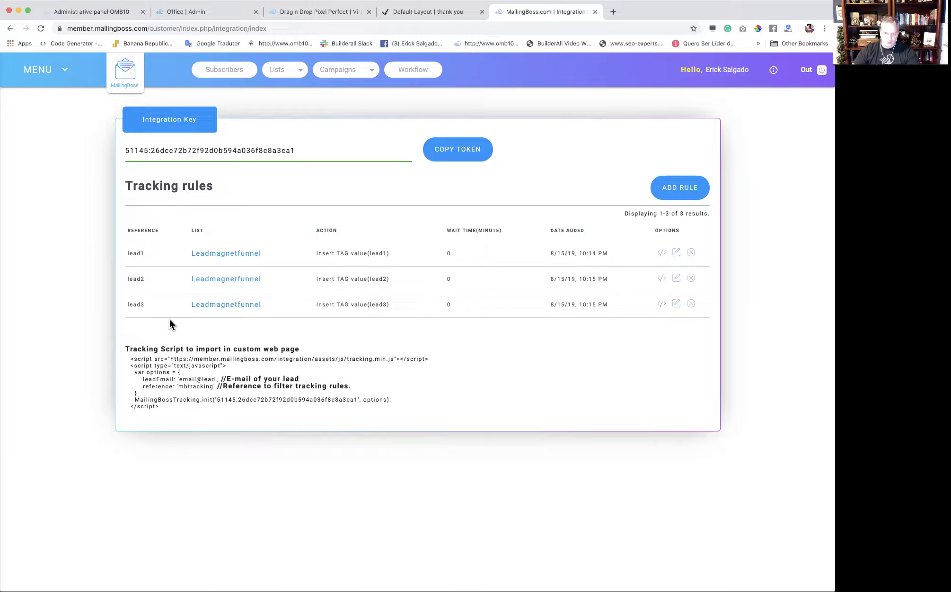
{"action": "left_click", "coordinate": [334, 14]}
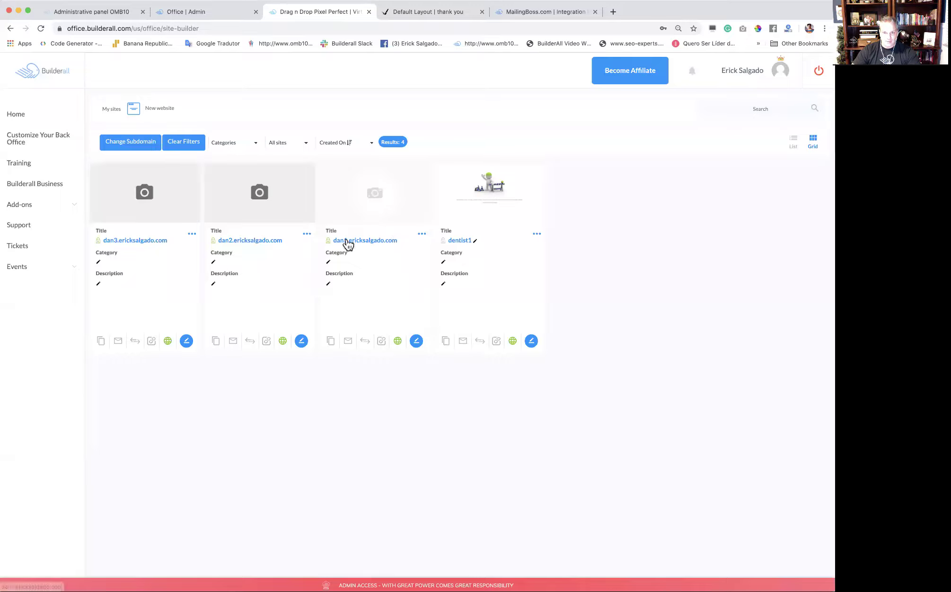
Close the accidentally opened dan1 editor and start a new website from the Blank Layout Clean template.
{"action": "left_click", "coordinate": [416, 341]}
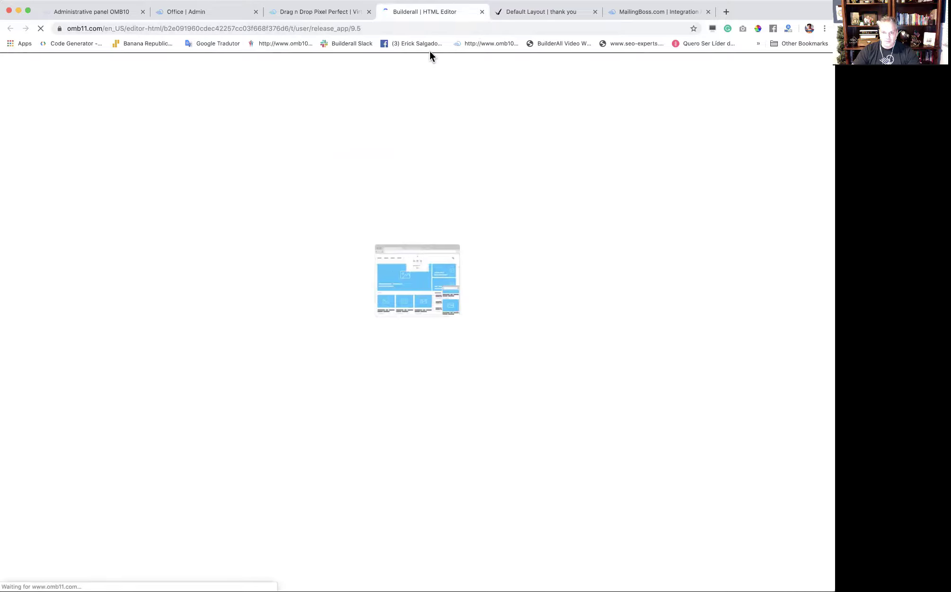
{"action": "key", "text": "super+w"}
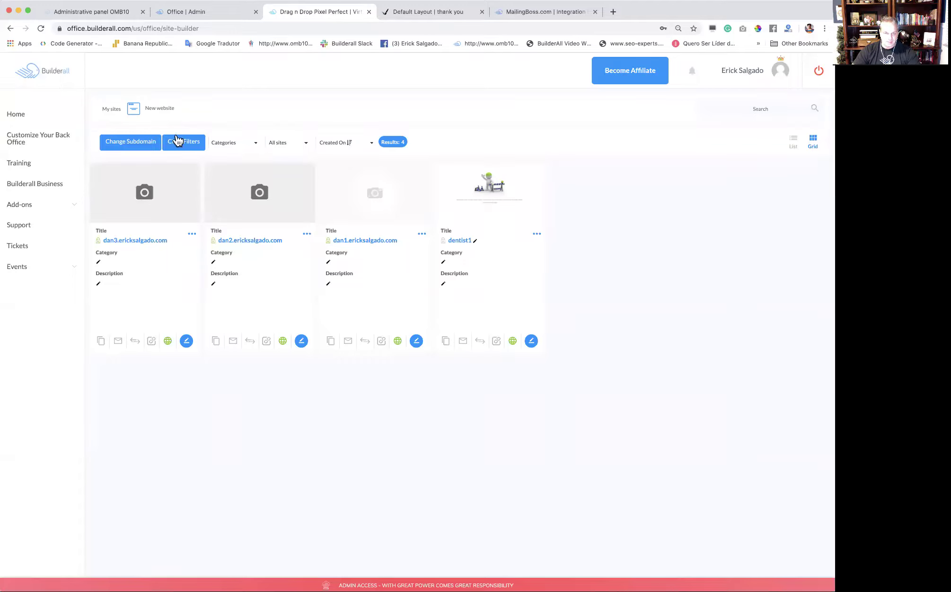
{"action": "left_click", "coordinate": [166, 109]}
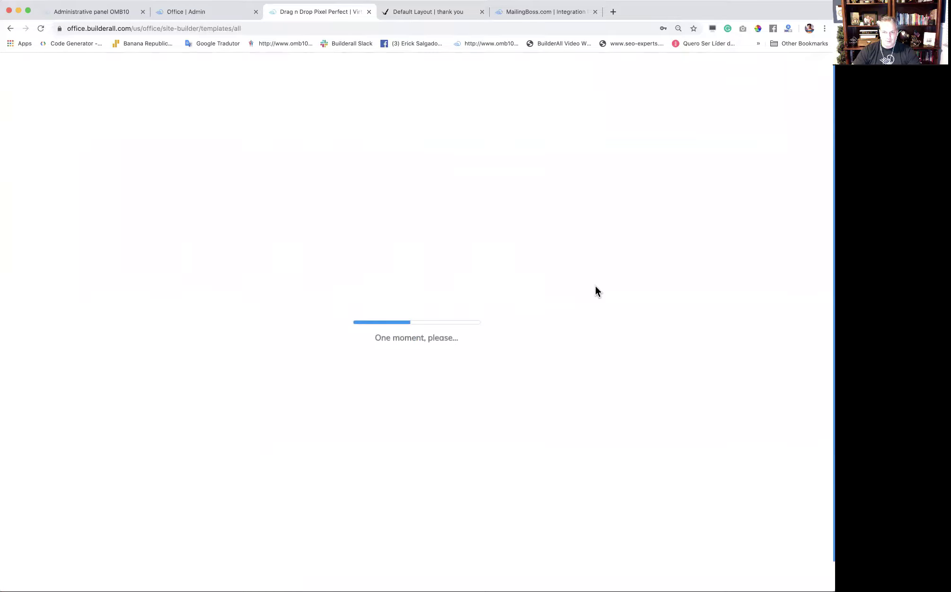
{"action": "left_click", "coordinate": [153, 232]}
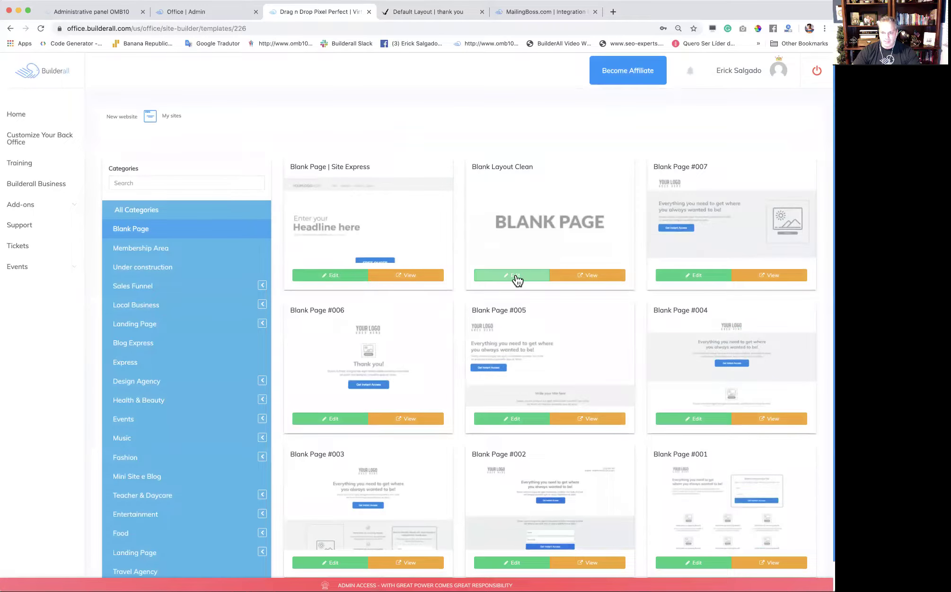
{"action": "left_click", "coordinate": [516, 276]}
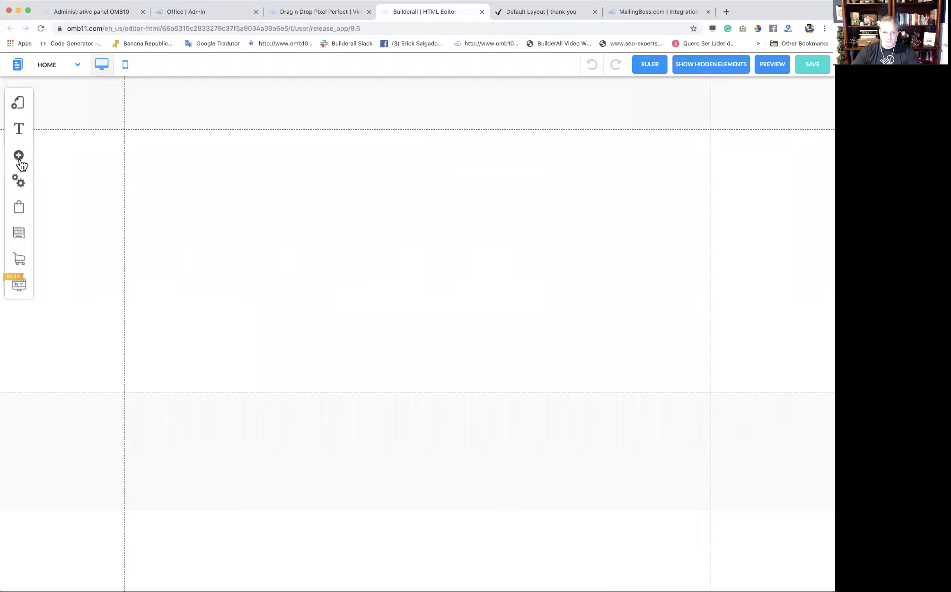
Add the first Optin Form from Email Marketing Forms to the blank page.
{"action": "left_click", "coordinate": [19, 155]}
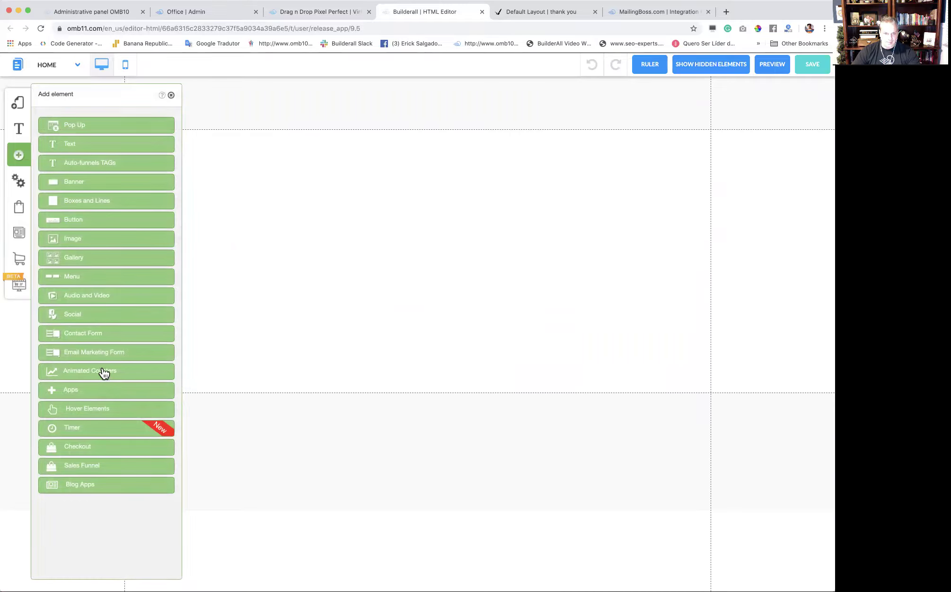
{"action": "left_click", "coordinate": [100, 353]}
{"action": "left_click", "coordinate": [114, 184]}
{"action": "left_click", "coordinate": [171, 96]}
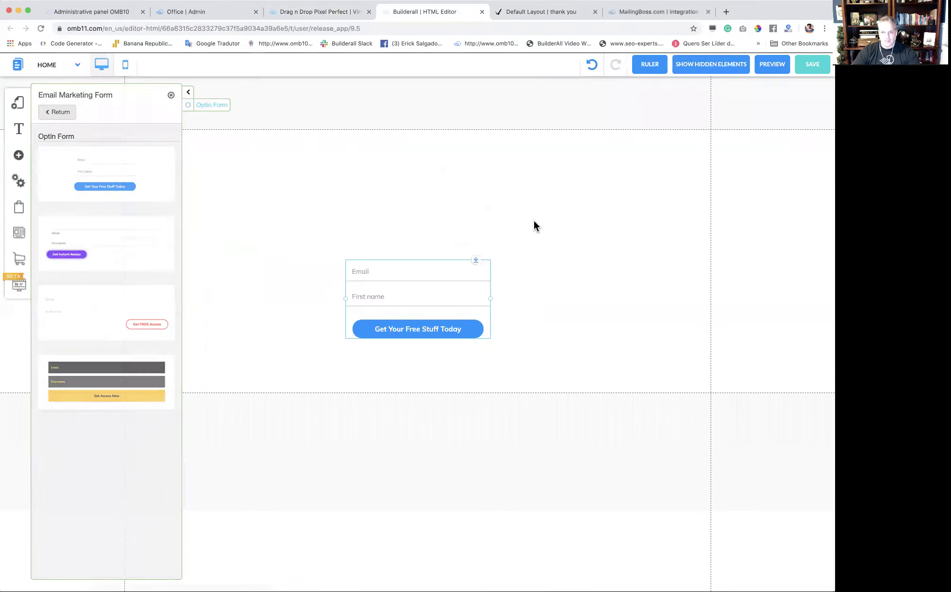
{"action": "left_click", "coordinate": [448, 282]}
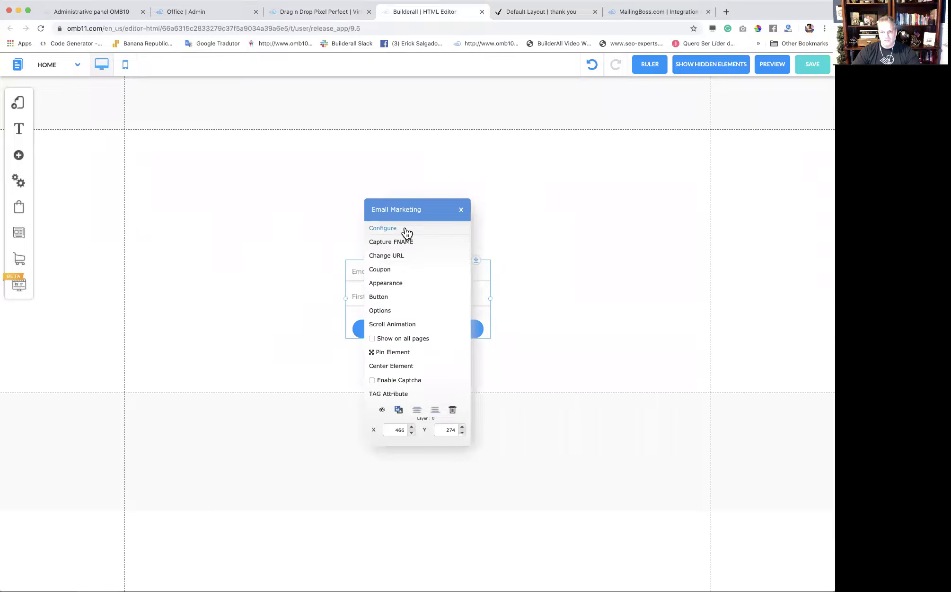
Register the new site as funnel4 and save the layout.
{"action": "left_click", "coordinate": [406, 229]}
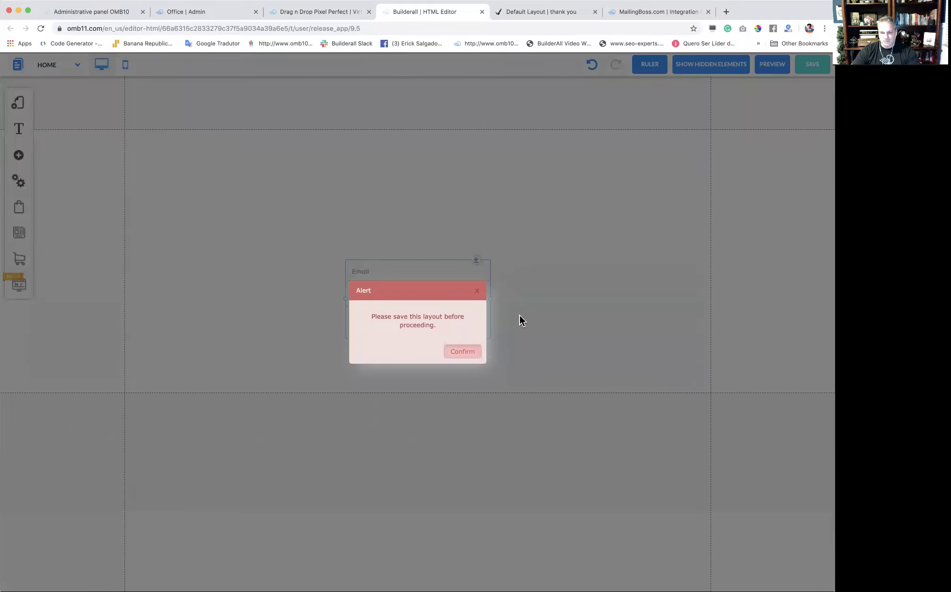
{"action": "left_click", "coordinate": [520, 320]}
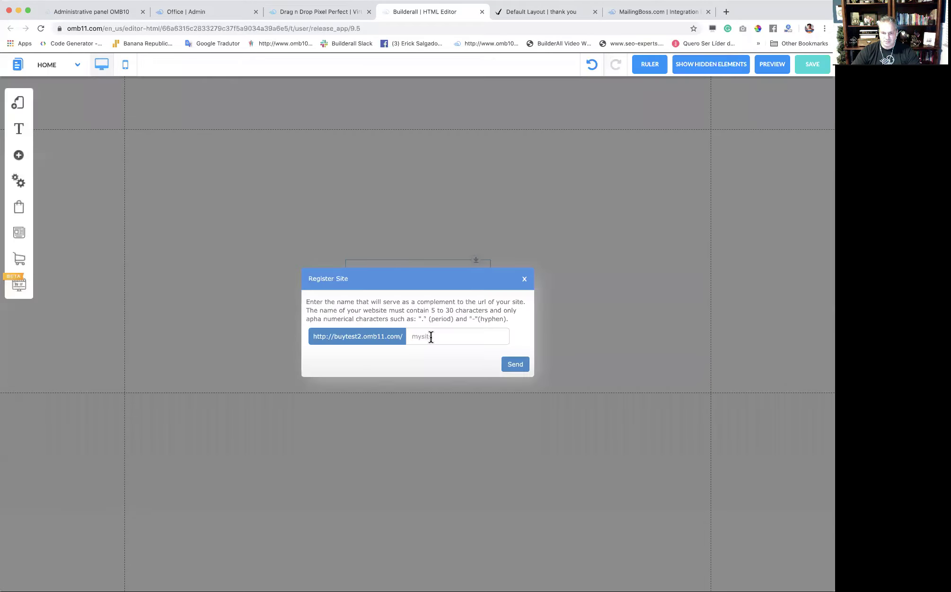
{"action": "left_click", "coordinate": [432, 336]}
{"action": "type", "text": "funnel4"}
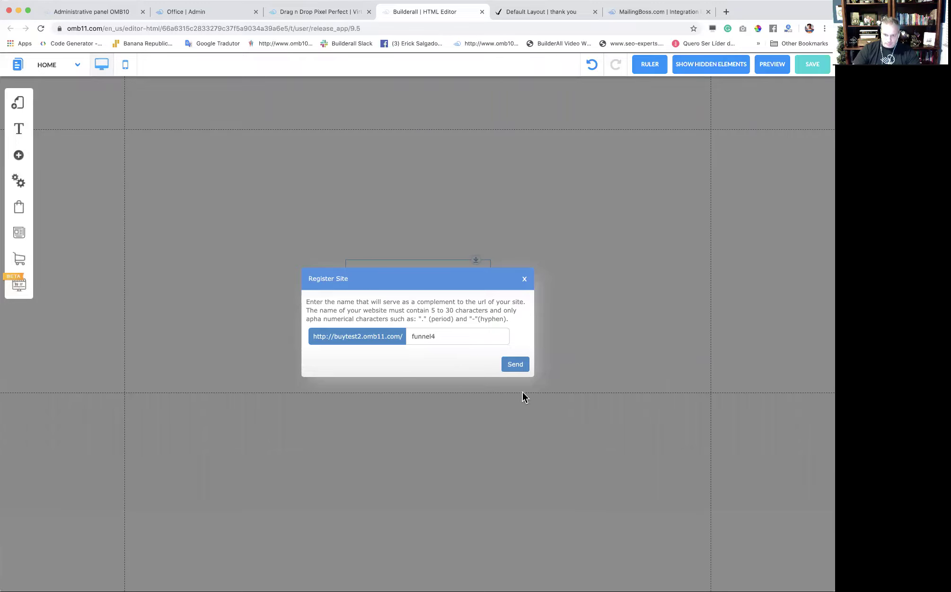
{"action": "left_click", "coordinate": [523, 367]}
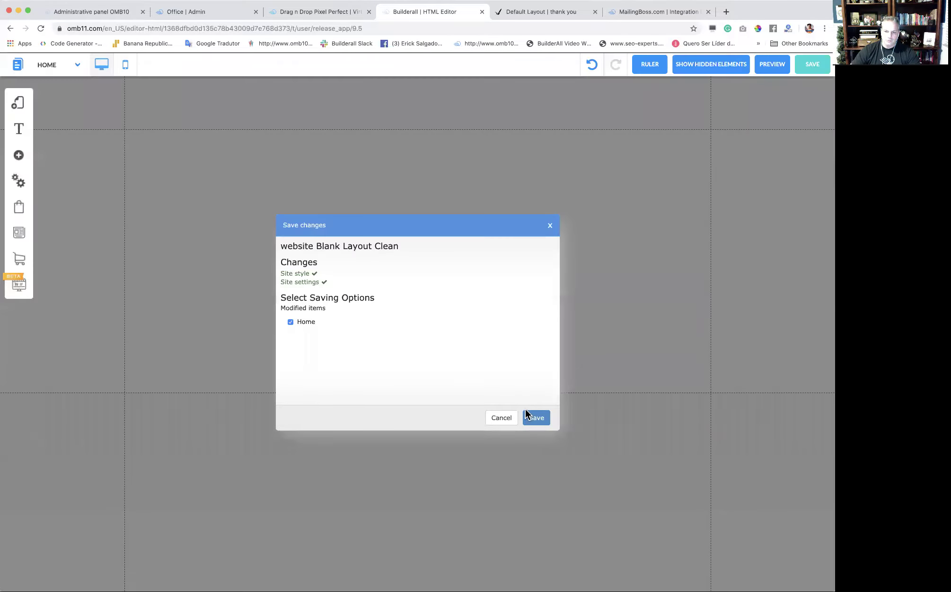
{"action": "left_click", "coordinate": [536, 416]}
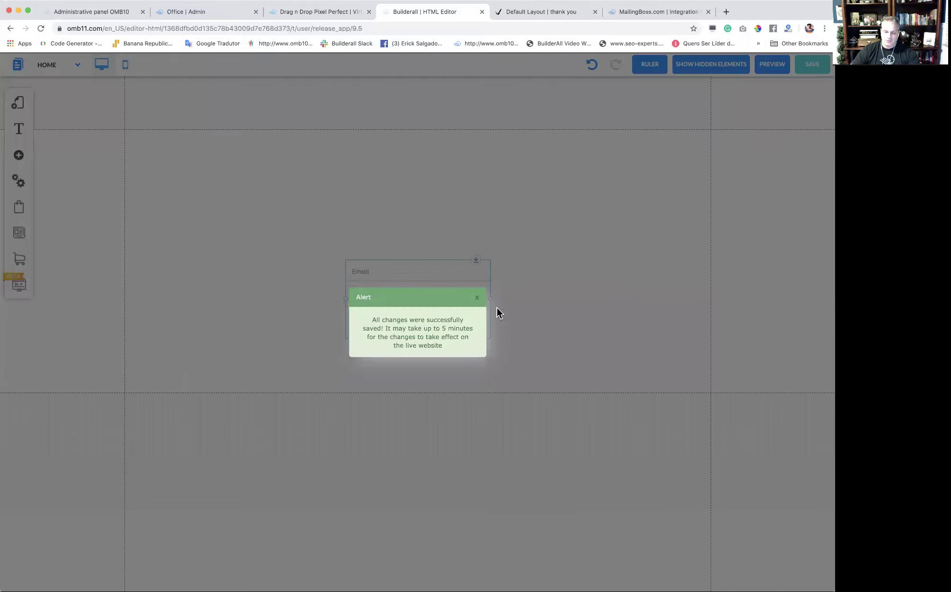
{"action": "left_click", "coordinate": [479, 299]}
{"action": "left_click", "coordinate": [487, 308]}
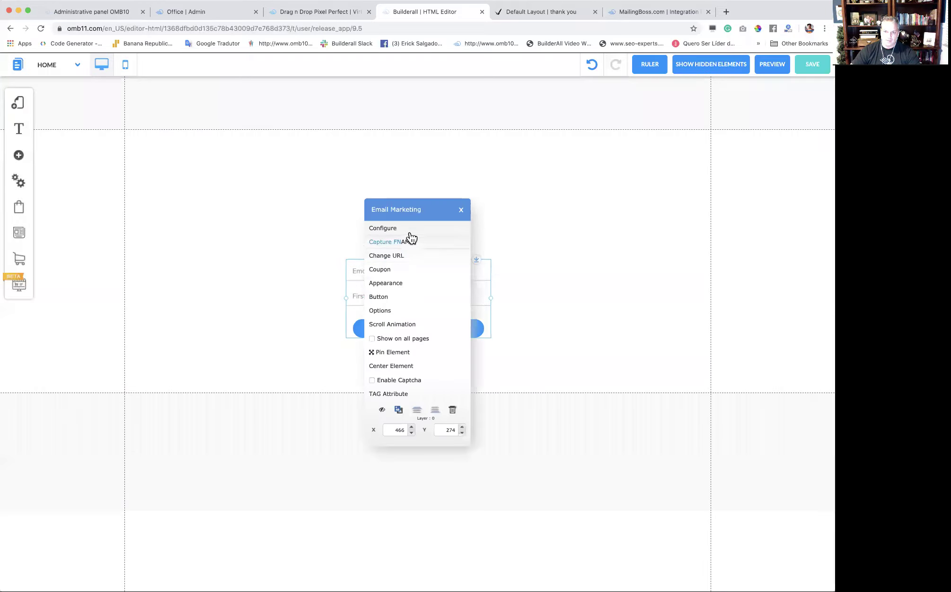
Connect the opt-in form to MailingBoss's Leadmagnetfunnel list.
{"action": "left_click", "coordinate": [410, 229]}
{"action": "left_click", "coordinate": [312, 258]}
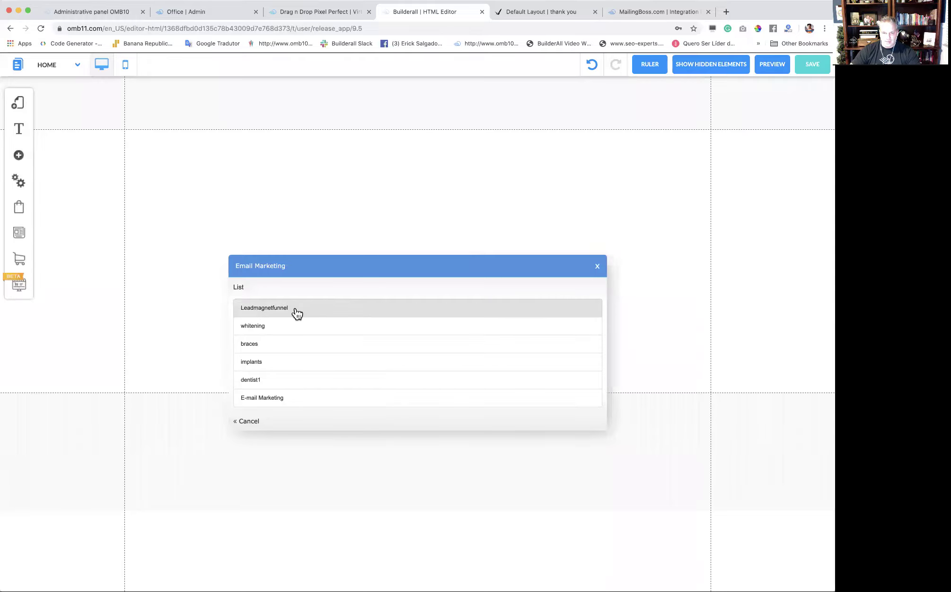
{"action": "left_click", "coordinate": [268, 308]}
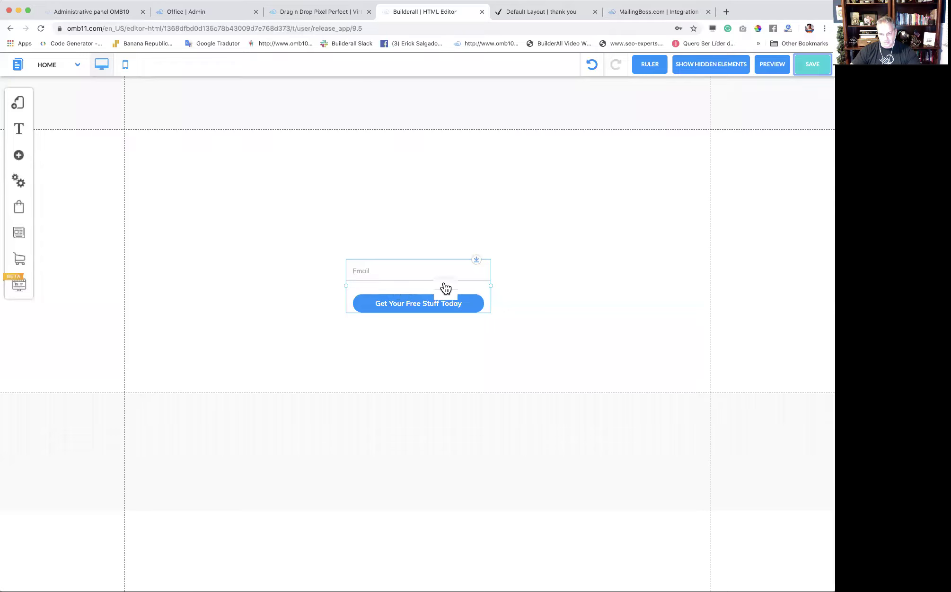
{"action": "left_click", "coordinate": [446, 287]}
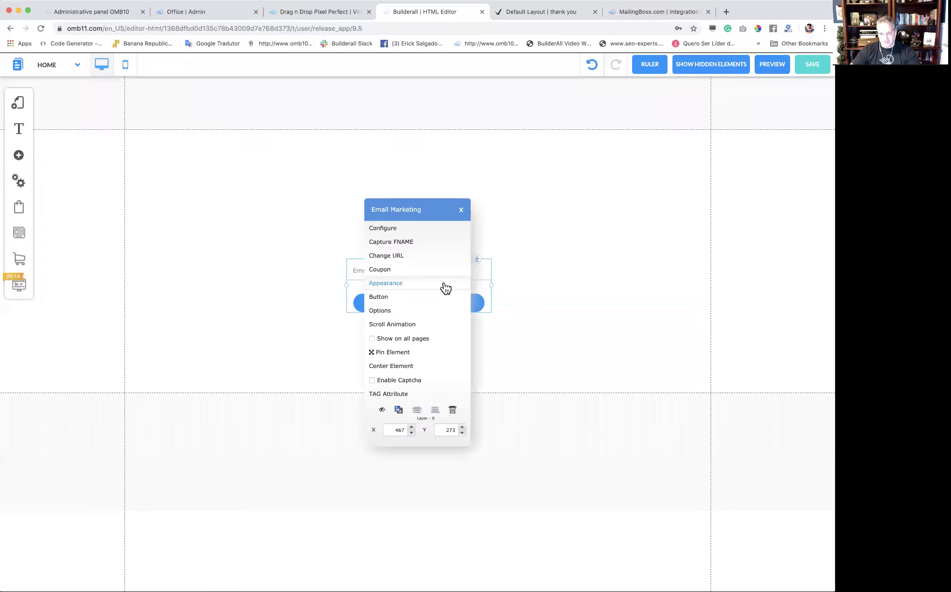
{"action": "left_click", "coordinate": [414, 256]}
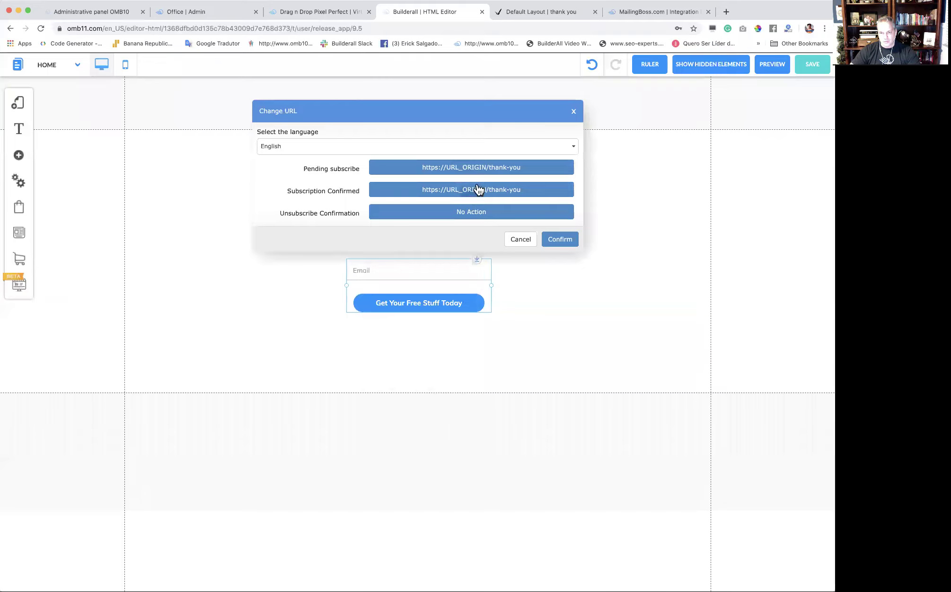
{"action": "left_click_drag", "start_coordinate": [409, 287], "coordinate": [425, 266]}
{"action": "right_click", "coordinate": [424, 266]}
{"action": "left_click", "coordinate": [431, 240]}
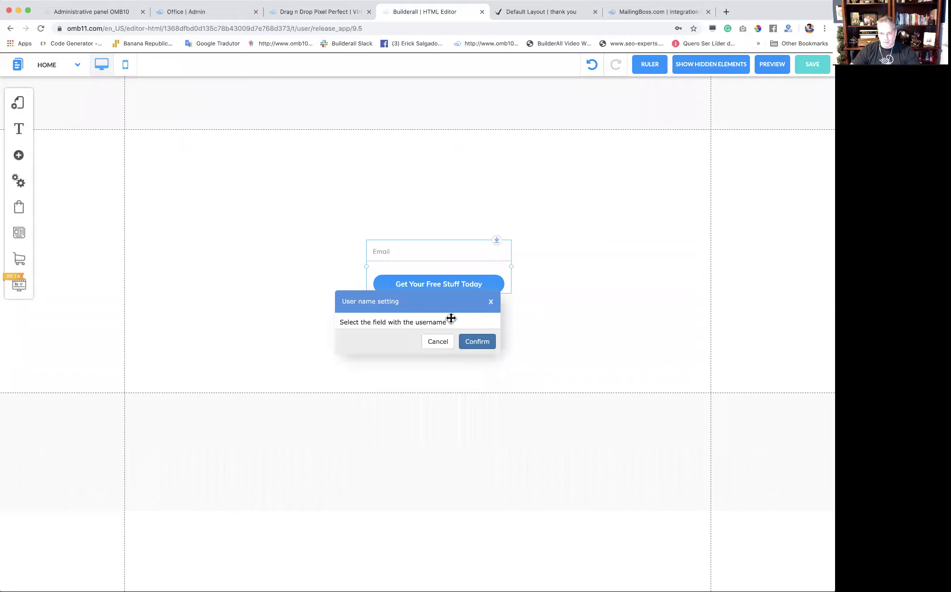
{"action": "left_click", "coordinate": [431, 343]}
{"action": "right_click", "coordinate": [428, 254]}
{"action": "left_click", "coordinate": [408, 255]}
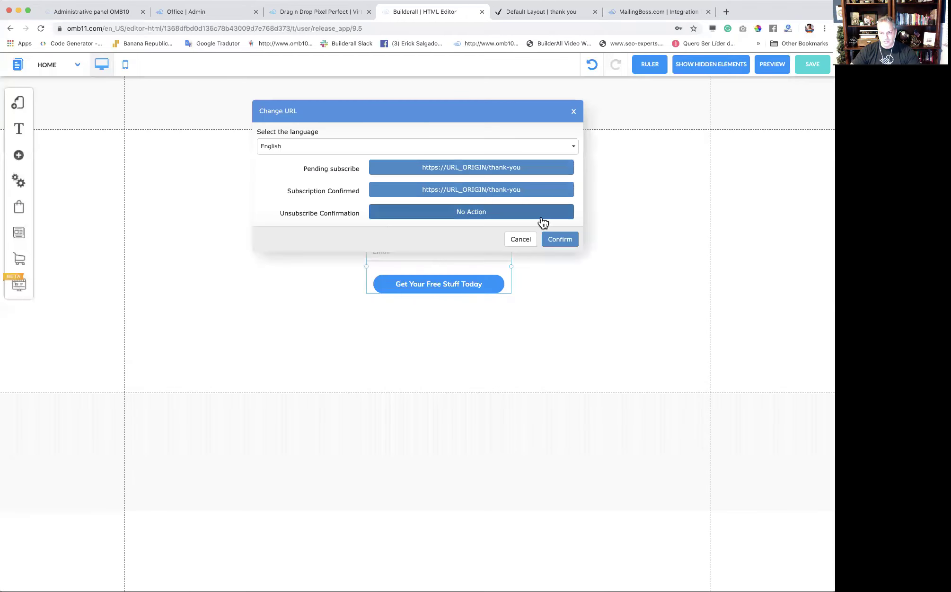